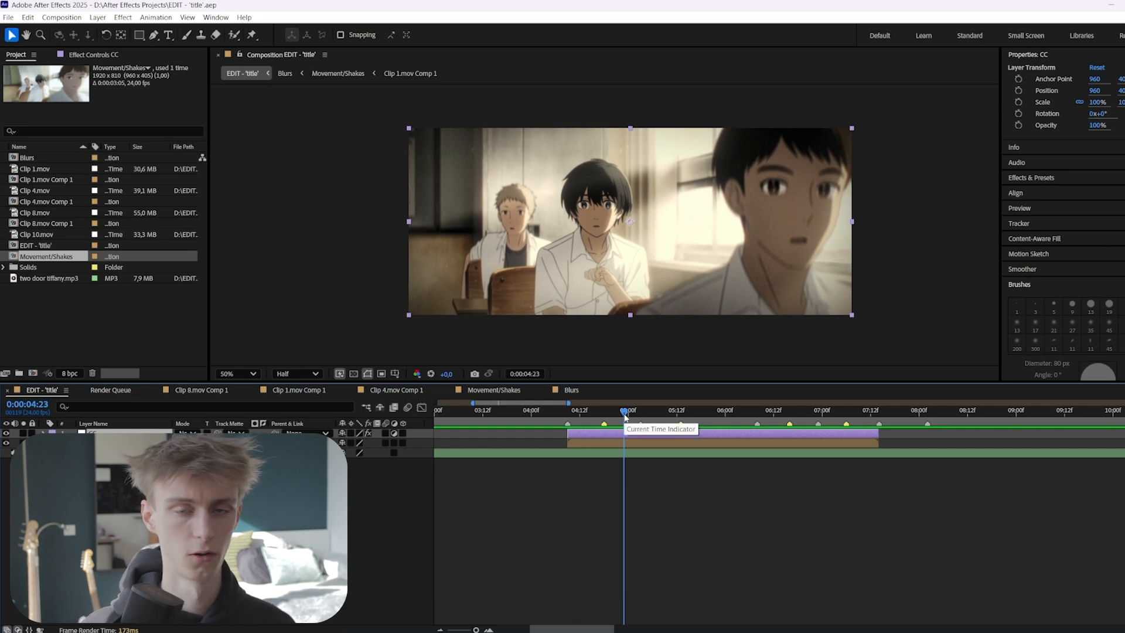
- Open the Movement/Shakes composition and preview its clips and layers along the timeline
drag(625, 414, 597, 415)
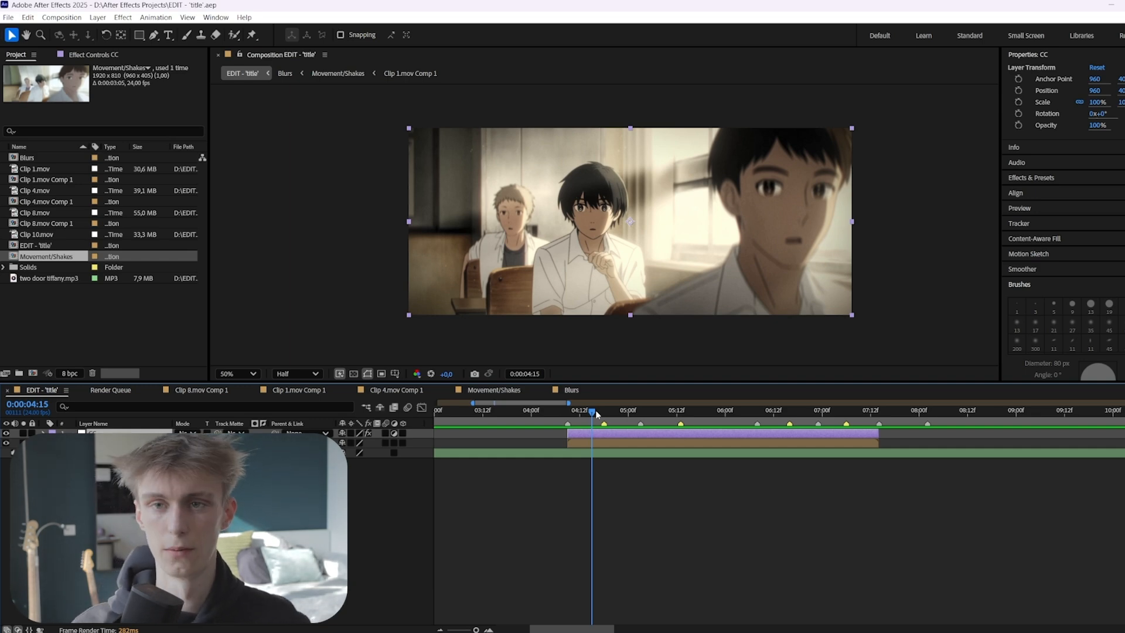
click(494, 390)
click(516, 410)
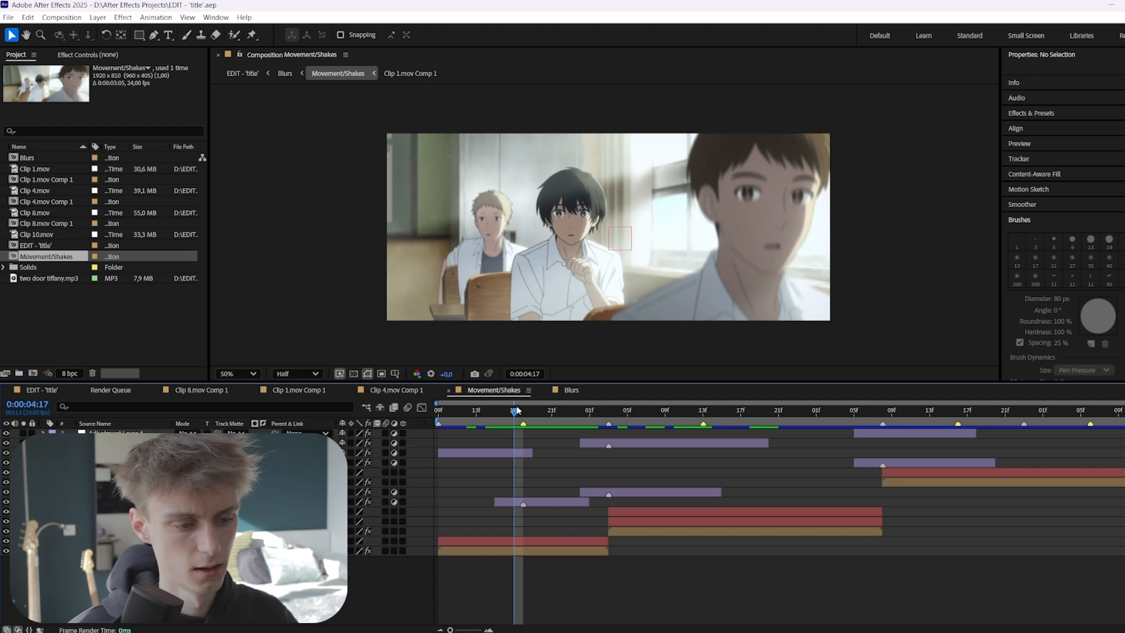
drag(517, 410, 534, 505)
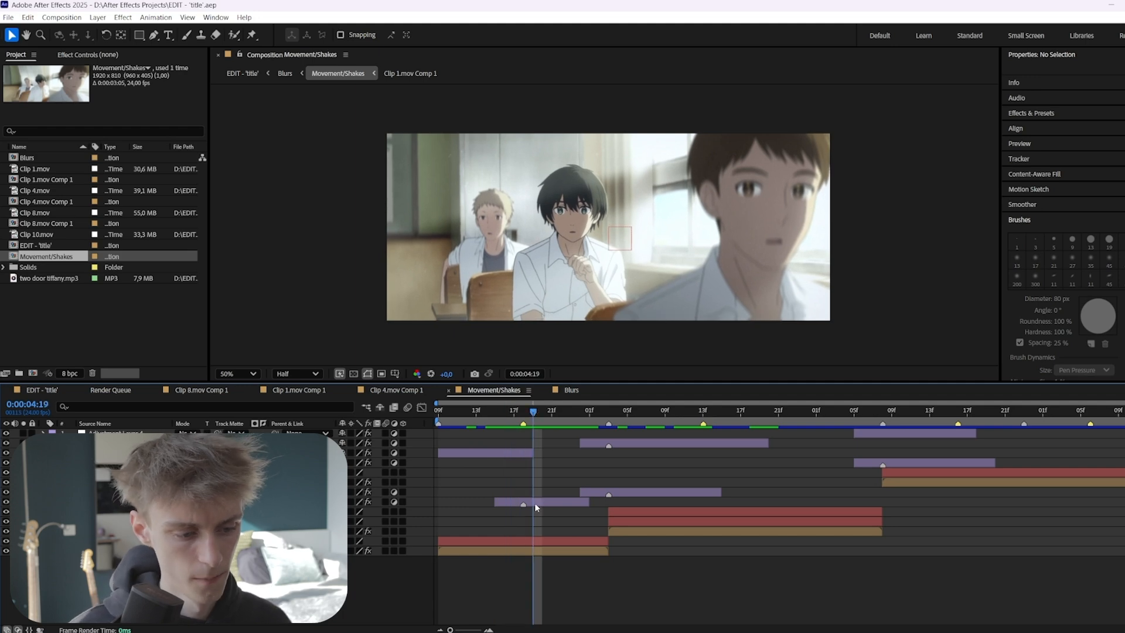
click(531, 539)
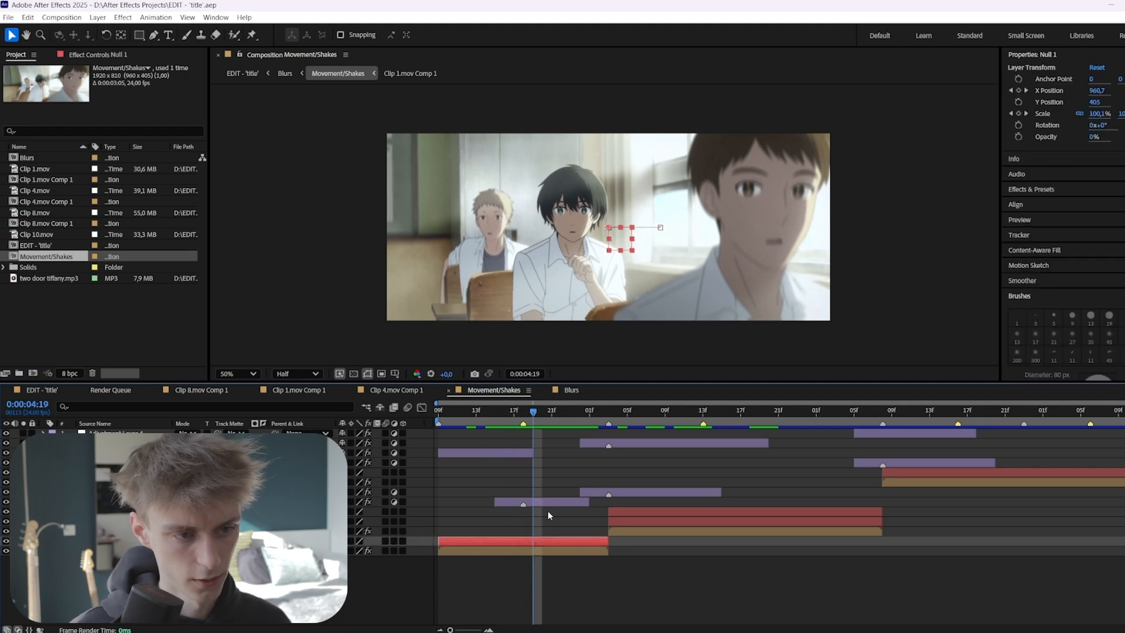
click(509, 511)
drag(533, 410, 770, 411)
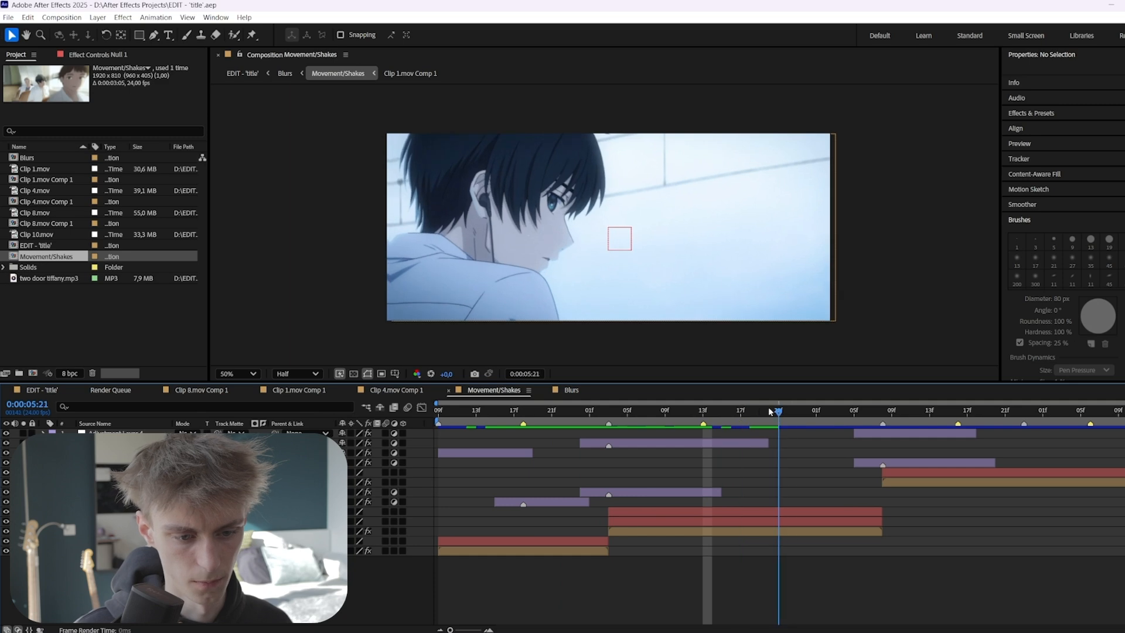
key(space)
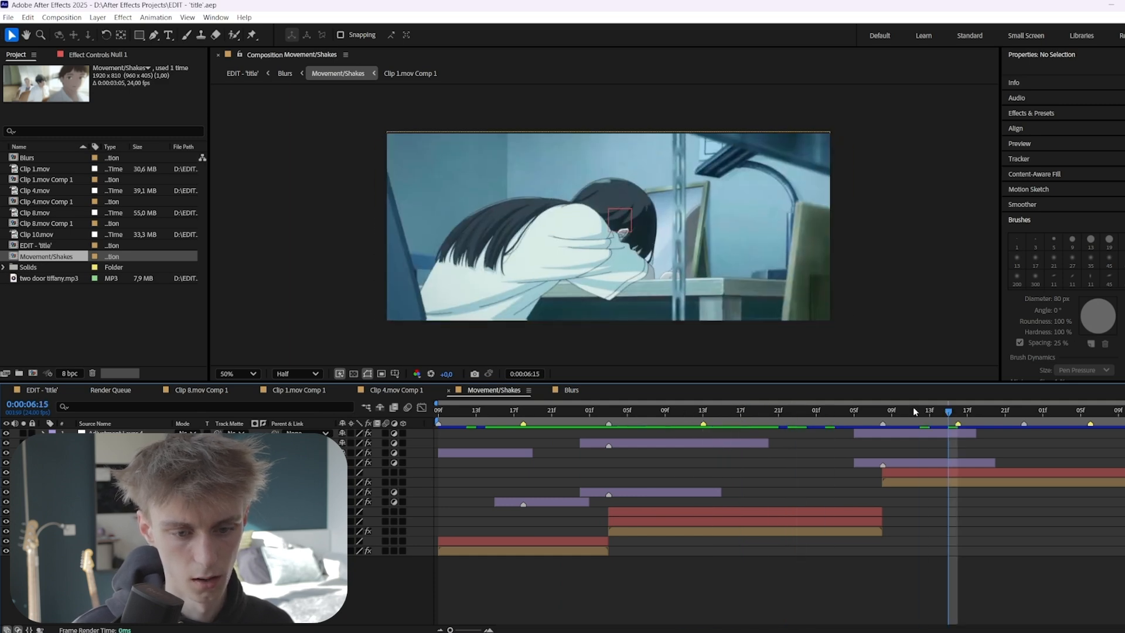
drag(698, 411, 502, 414)
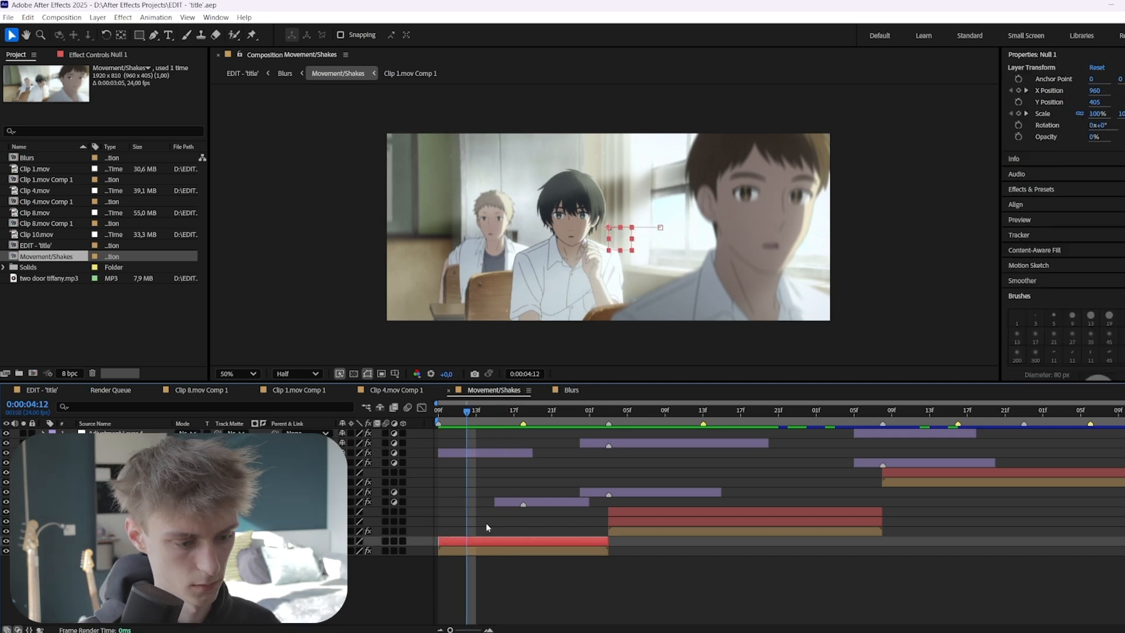
- Start a new solid directly above the first clip's null layer and set its colour to black (000000)
click(491, 528)
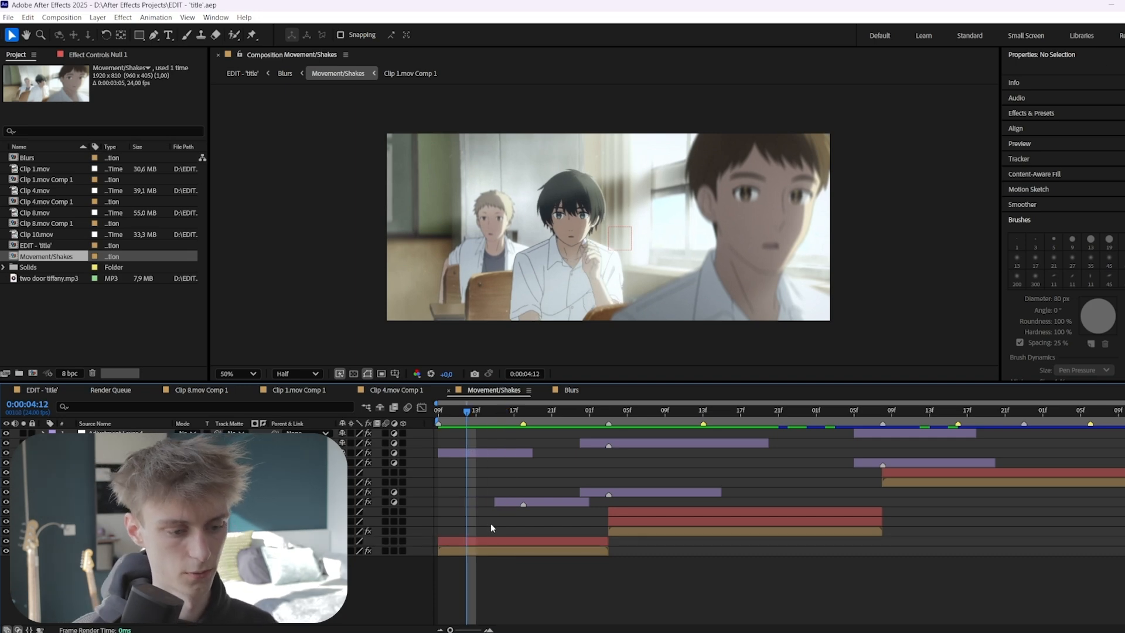
click(491, 540)
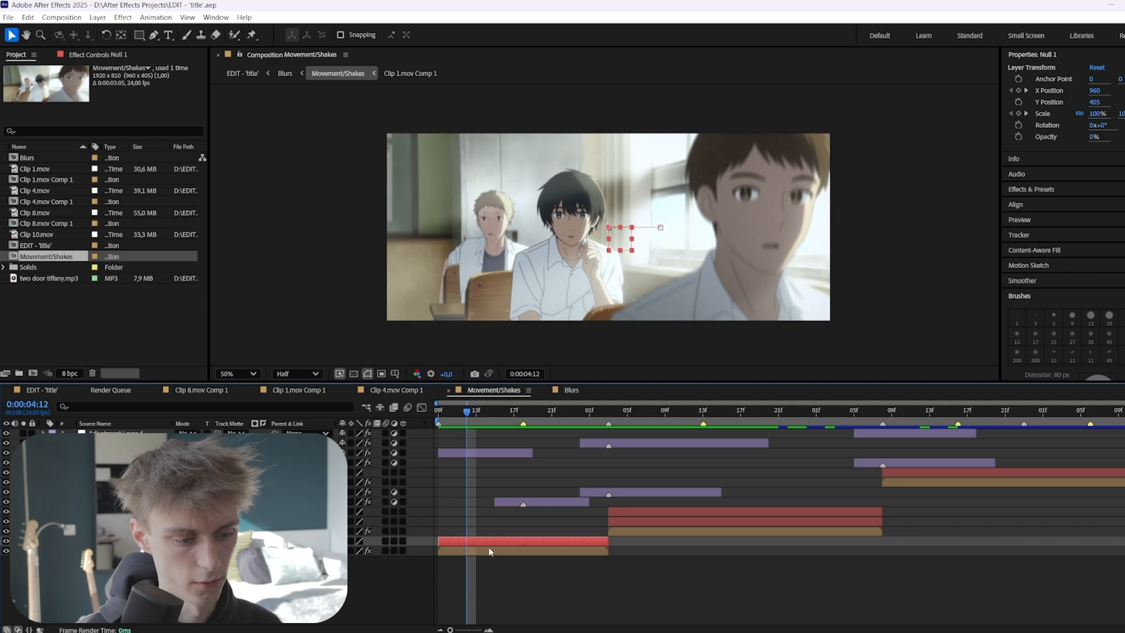
click(510, 552)
click(504, 542)
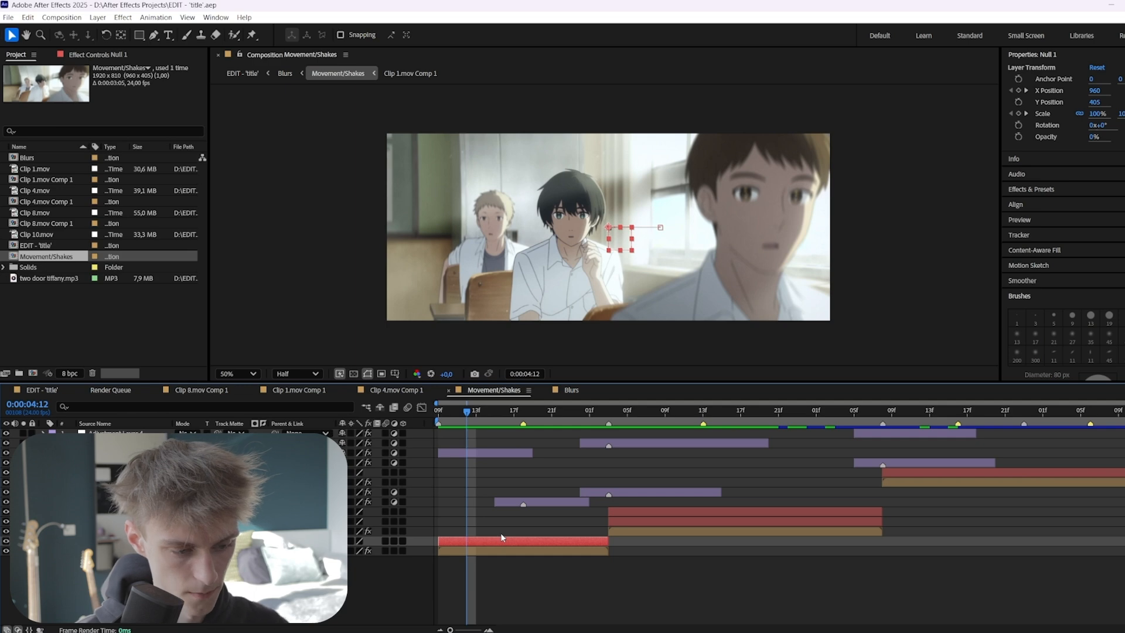
right_click(413, 539)
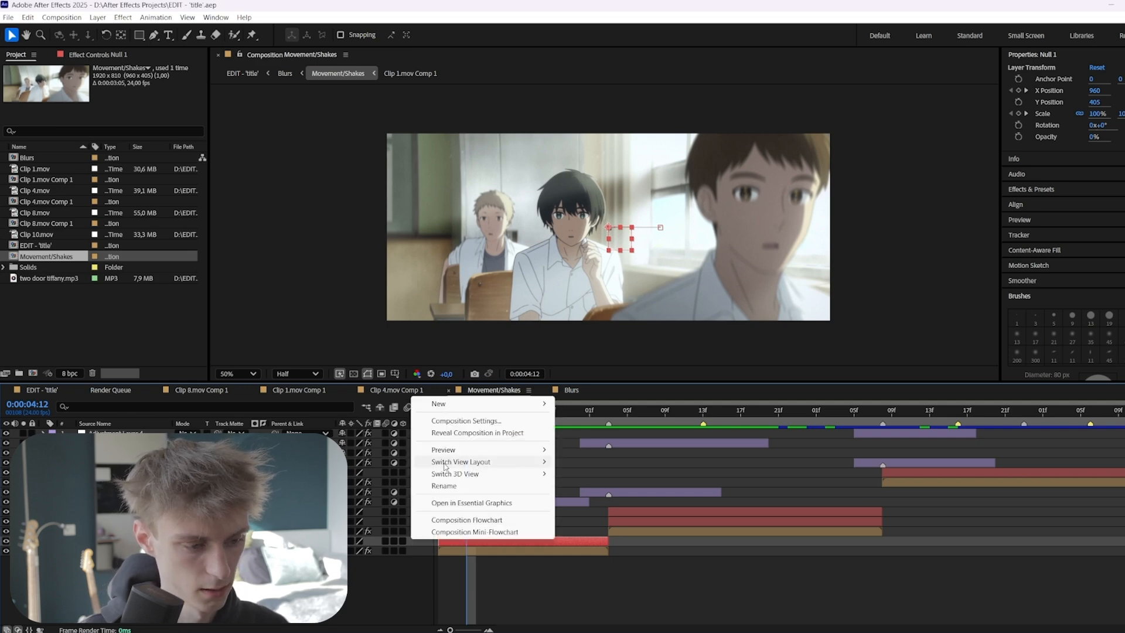
mouse_move(469, 404)
click(583, 433)
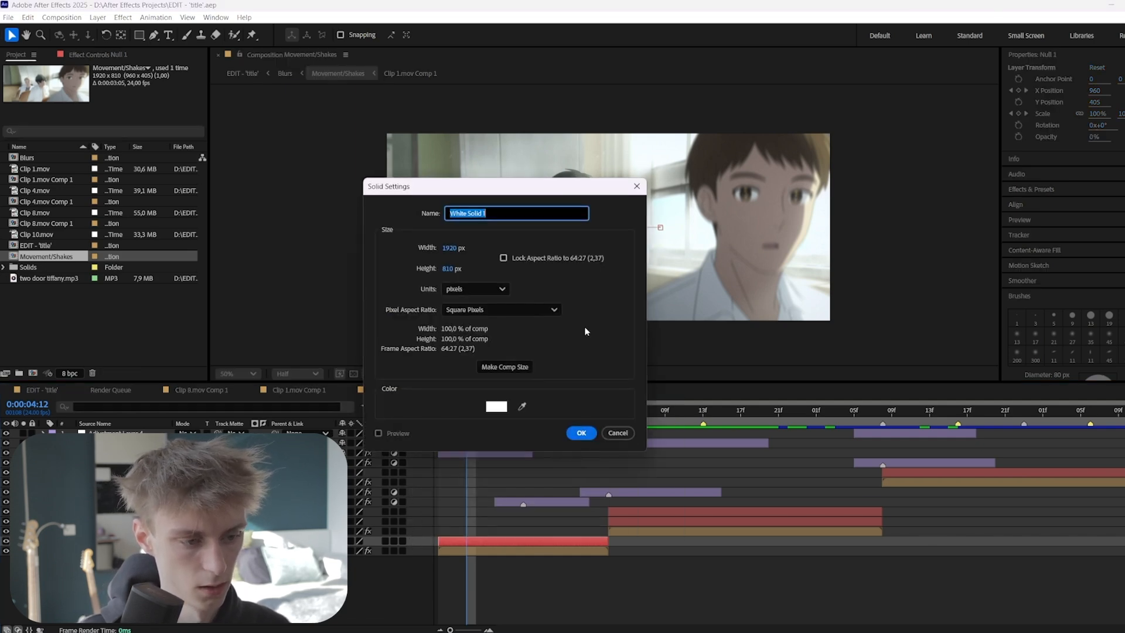
click(500, 401)
click(389, 539)
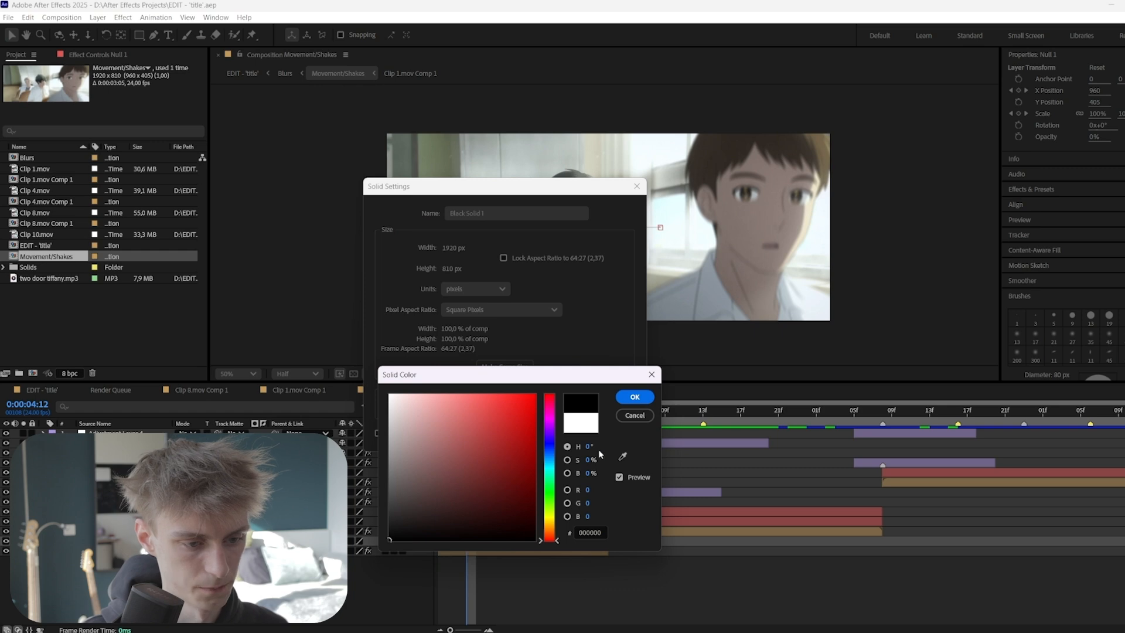
click(634, 397)
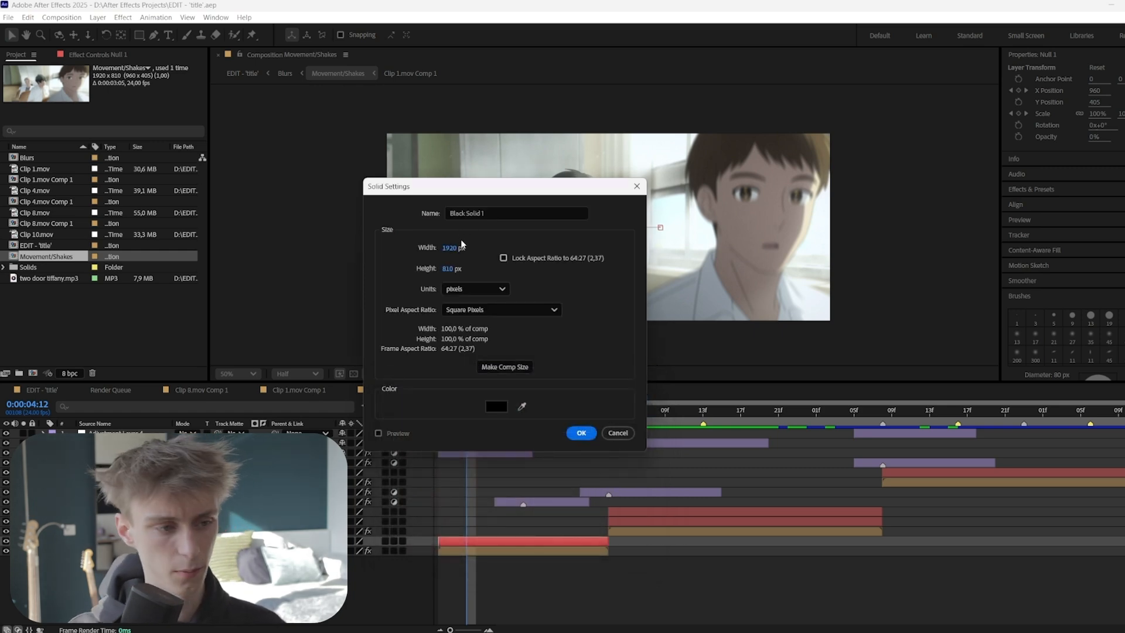
- Name the solid Smoke and create it at the composition size of 1920 x 810 px
drag(488, 213, 397, 217)
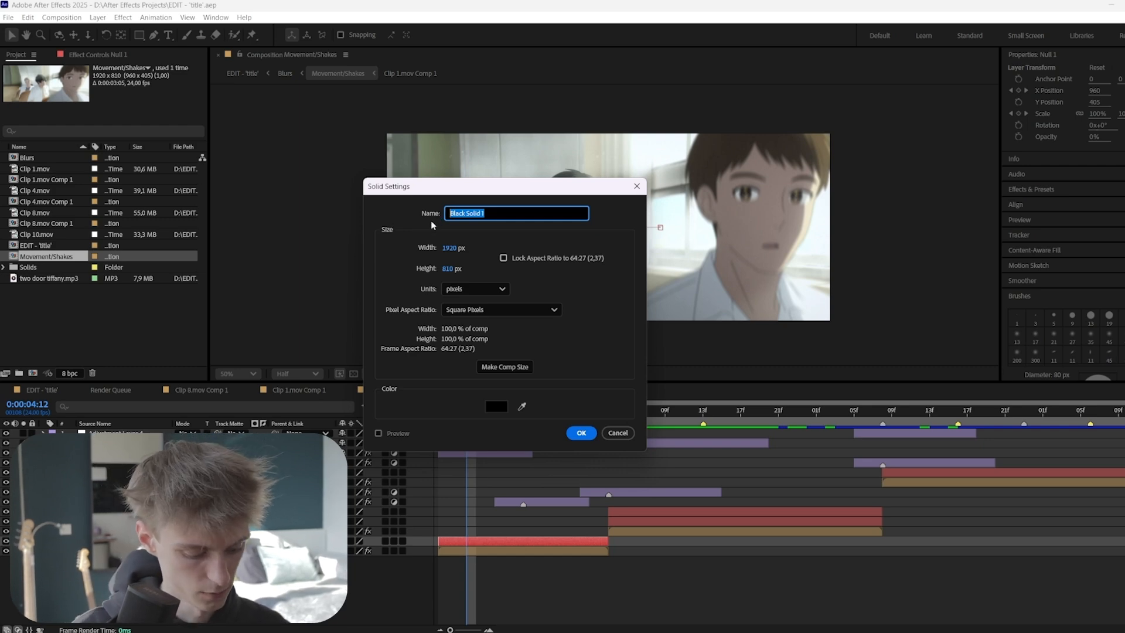
text(Smoke)
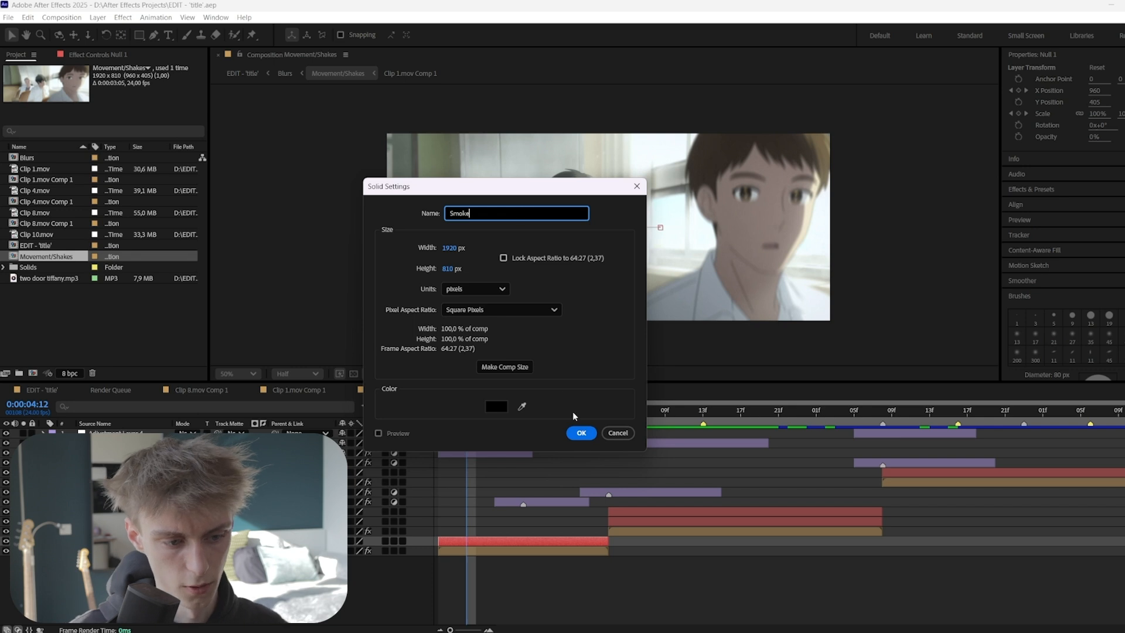
click(580, 432)
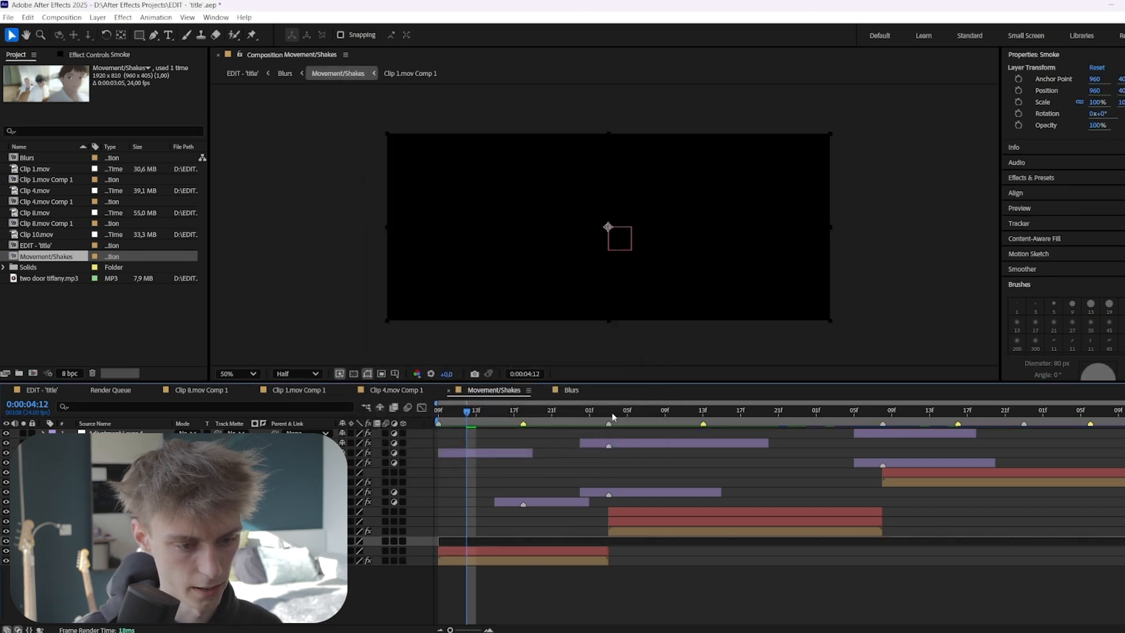
- Split the Smoke layer at 0:00:05:03, where the first clip ends, and delete the part after it
click(611, 414)
key(ctrl+shift+d)
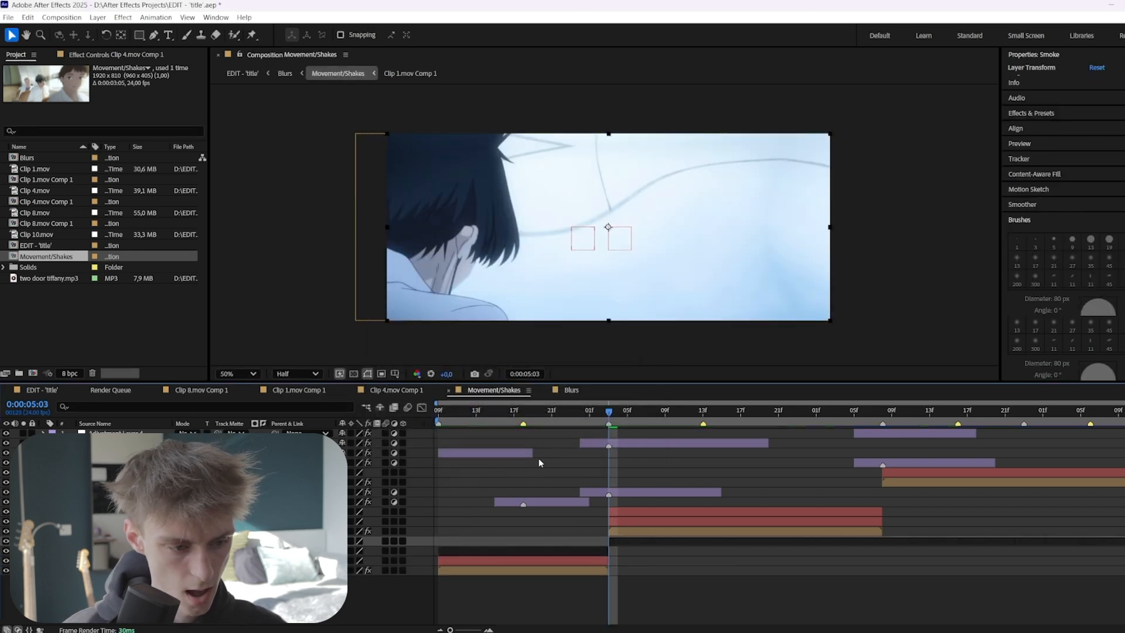
key(Delete)
- Apply the Nebulosity effect to the Smoke layer with the playhead at 0:00:04:15
click(495, 412)
click(497, 540)
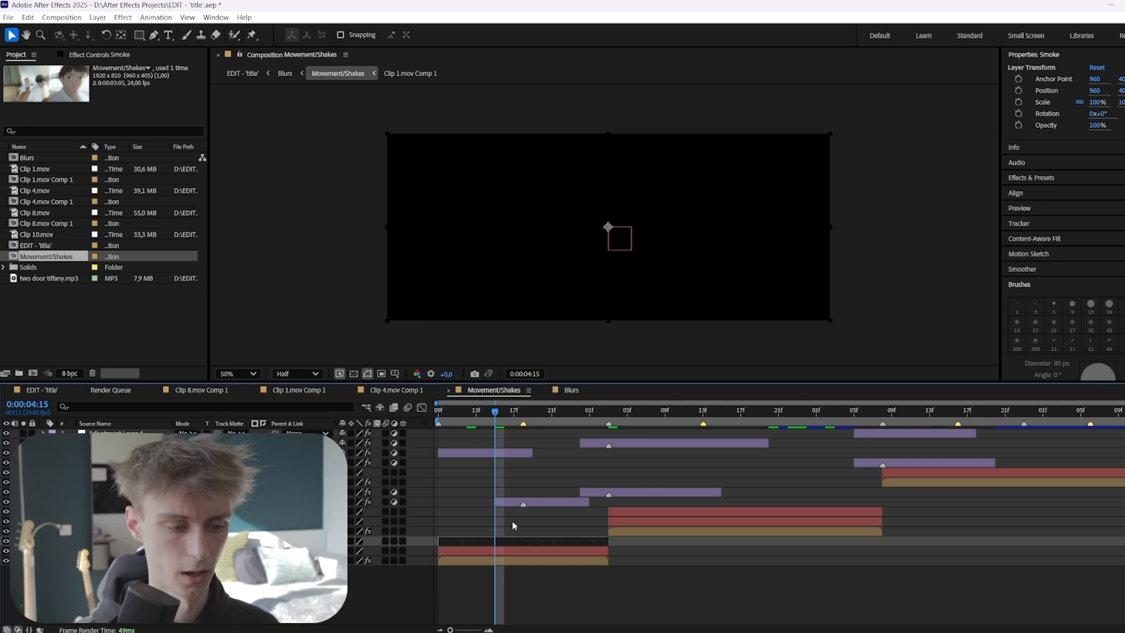
key(ctrl+space)
text(nebu)
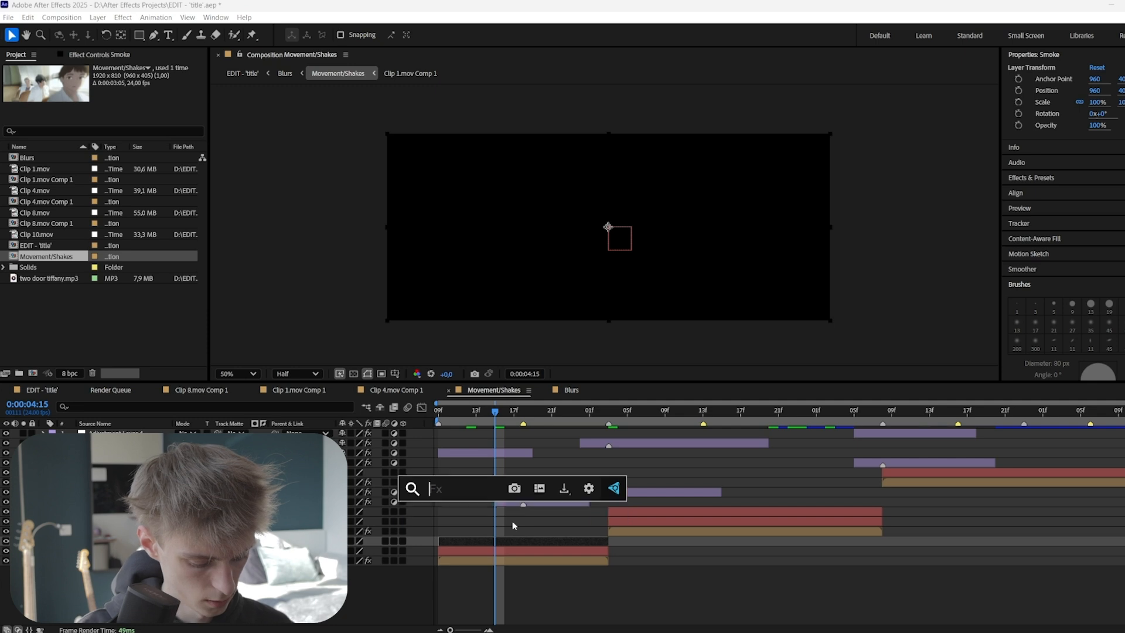
click(514, 525)
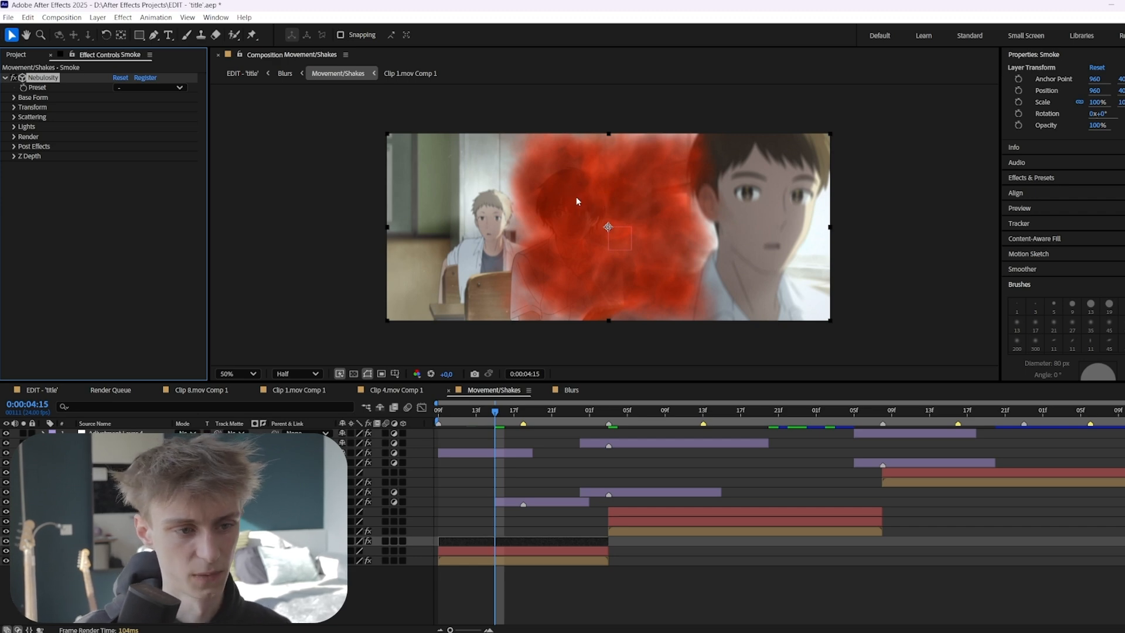
- Load Preset 5 in the Nebulosity effect and inspect the smoke over the clip
click(169, 88)
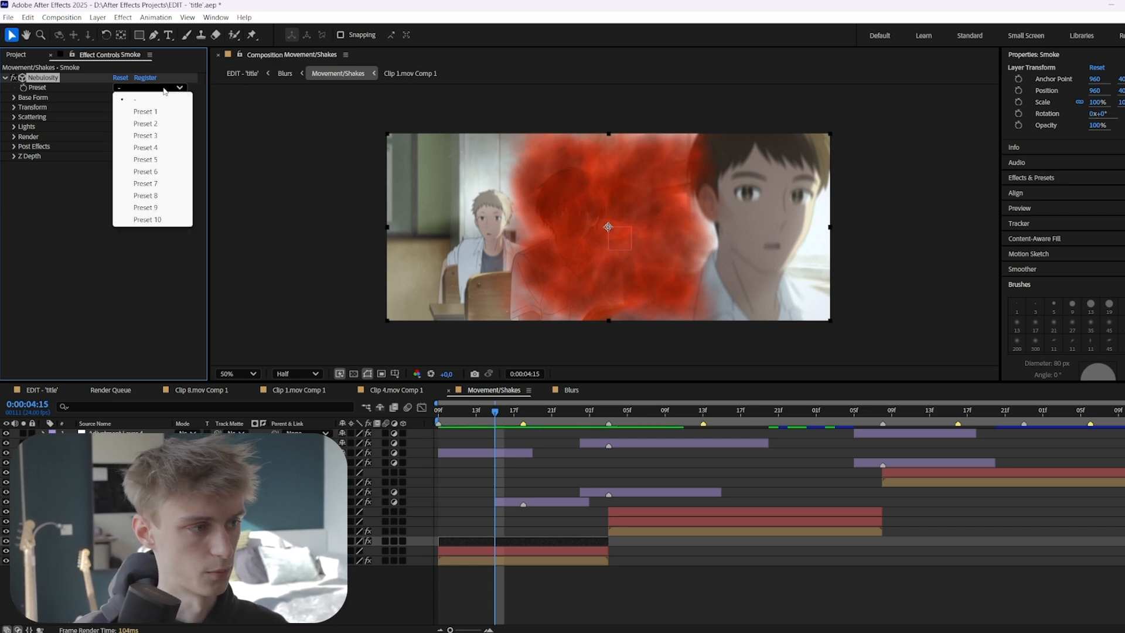
click(147, 160)
click(357, 387)
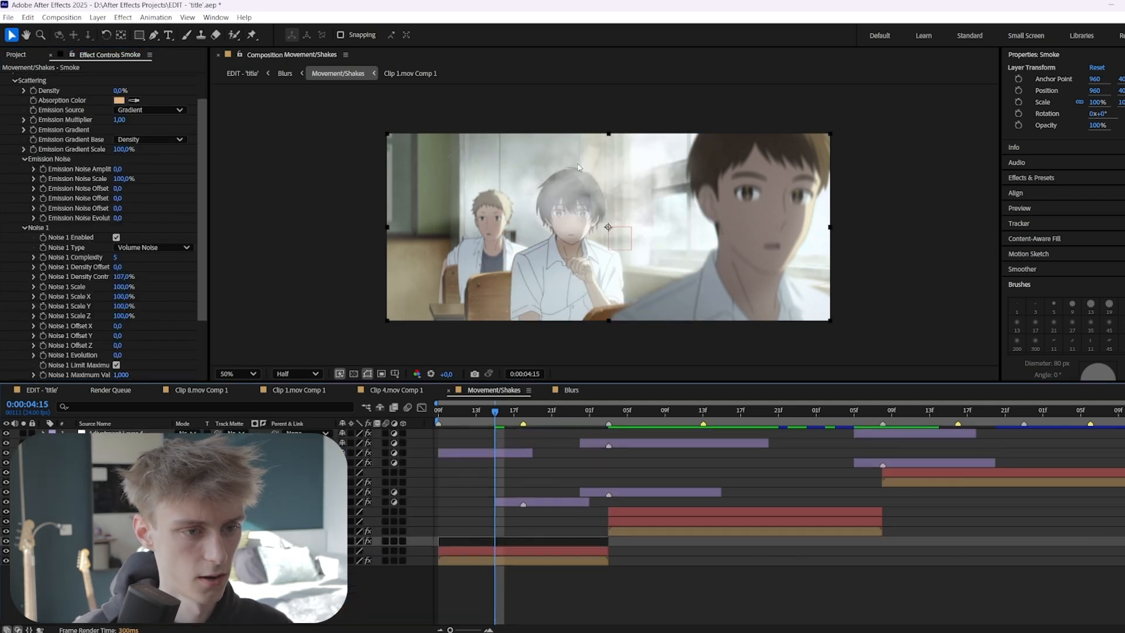
scroll(578, 168, up, 1)
drag(581, 171, 599, 198)
scroll(599, 198, down, 1)
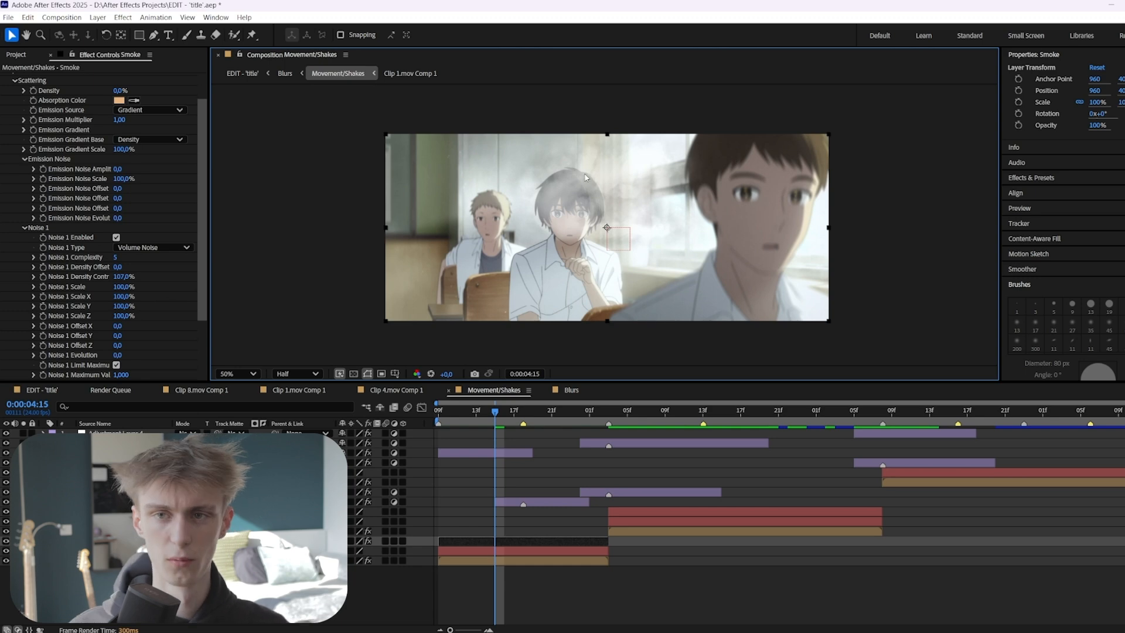
scroll(121, 156, up, 2)
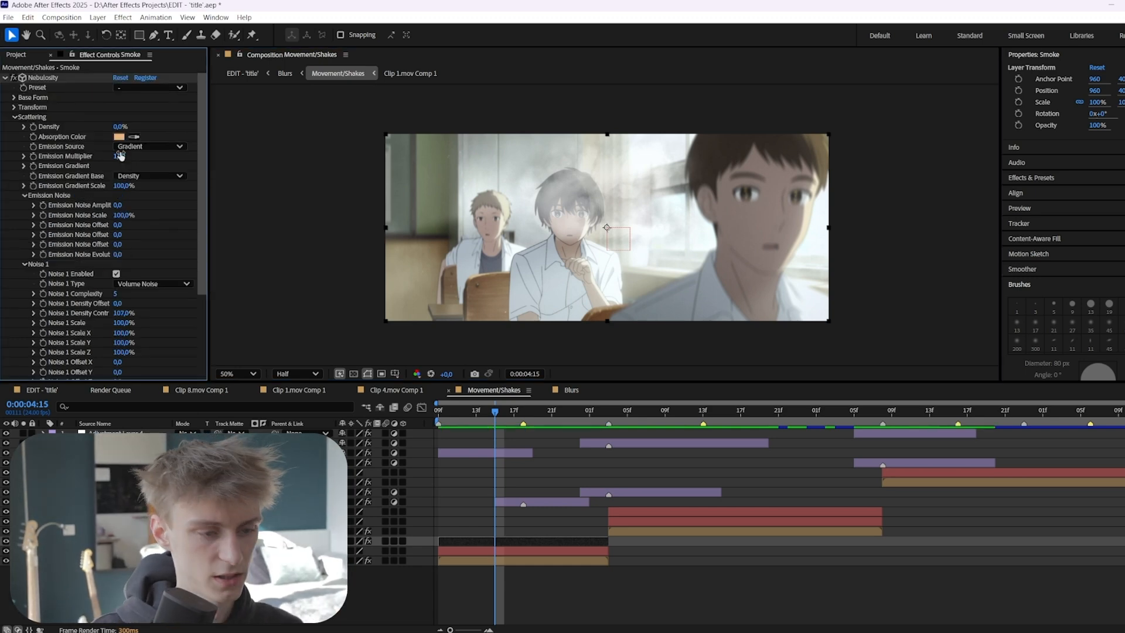
- Reshape Nebulosity's Density Feather Ramp by lowering its start point, adjusting the middle point and raising the end point slightly
click(14, 98)
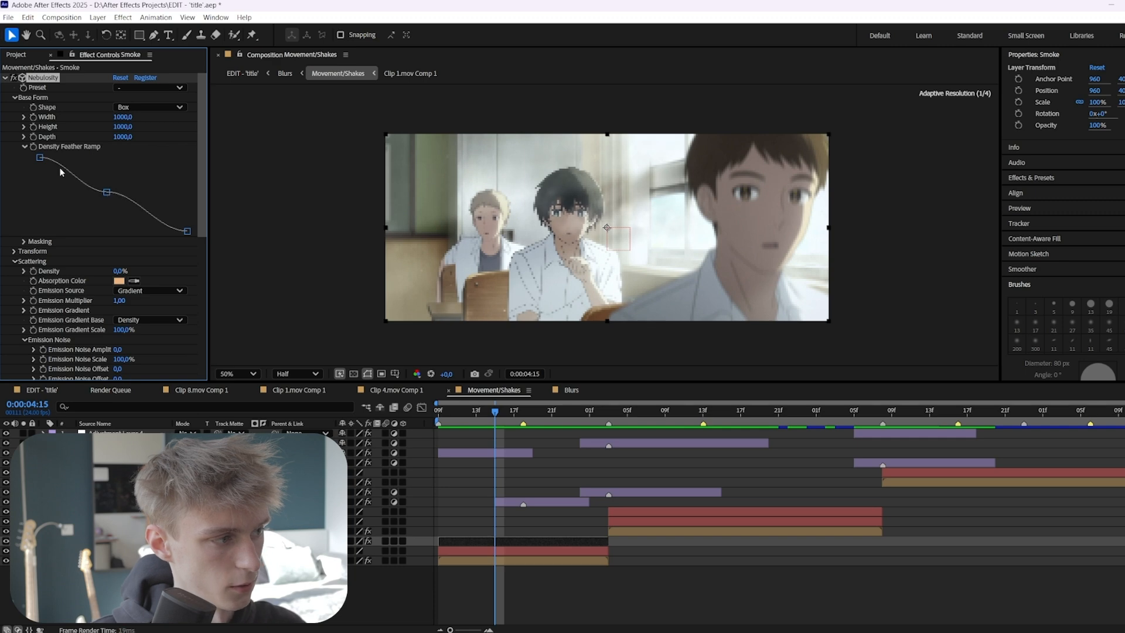
drag(39, 157, 32, 169)
drag(107, 192, 113, 199)
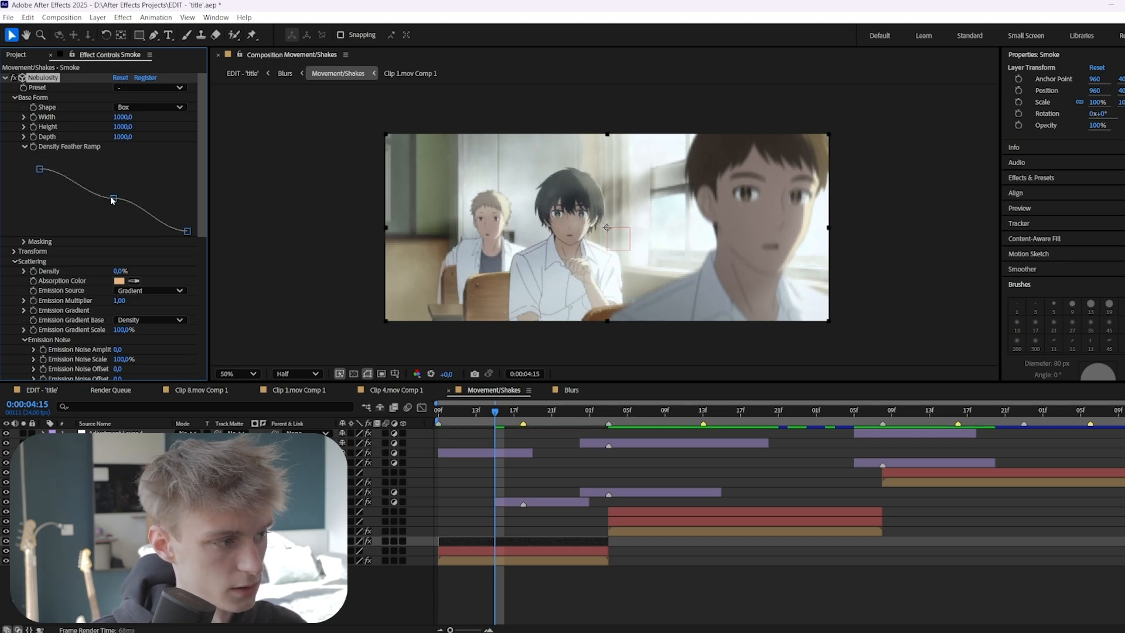
scroll(627, 249, up, 2)
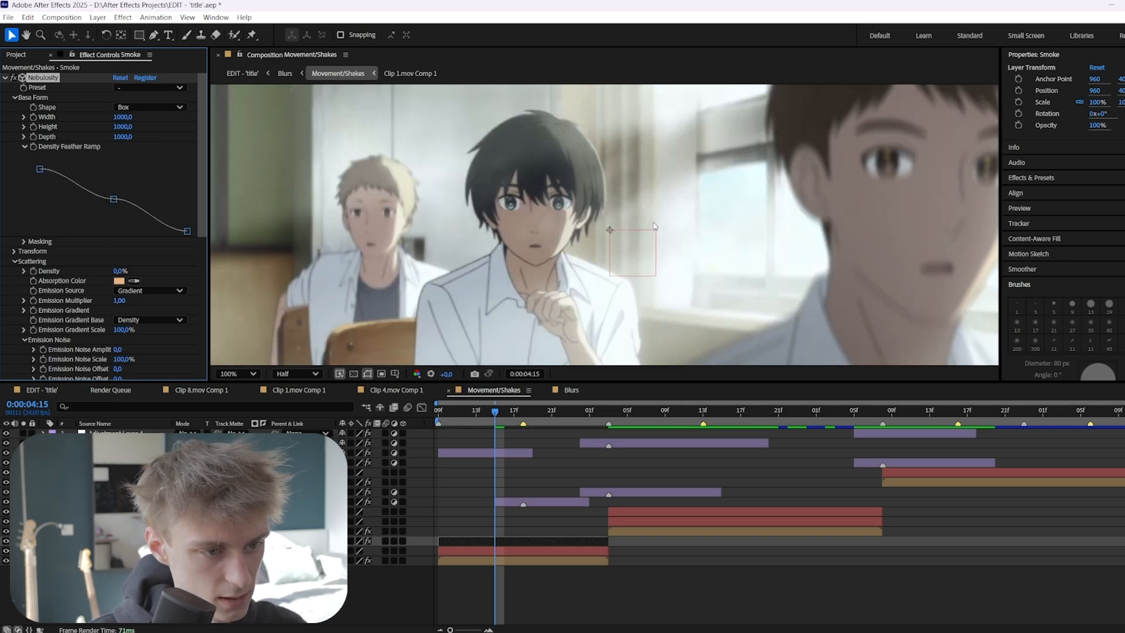
mouse_move(111, 194)
mouse_down()
mouse_move(114, 157)
mouse_move(114, 200)
mouse_up()
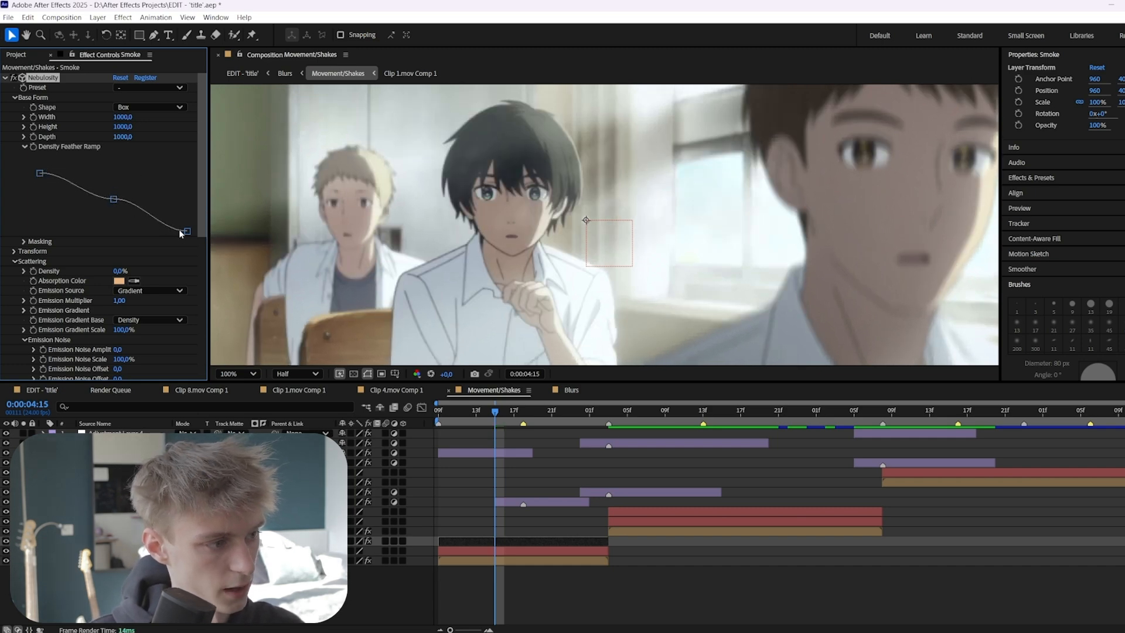
drag(187, 232, 188, 222)
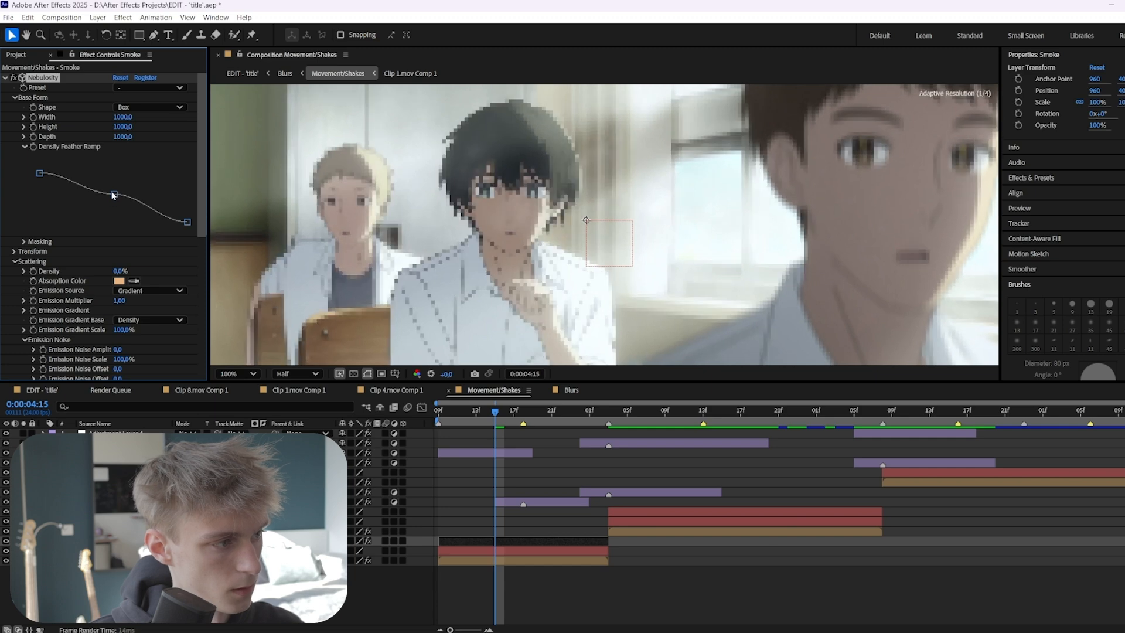
scroll(462, 191, down, 2)
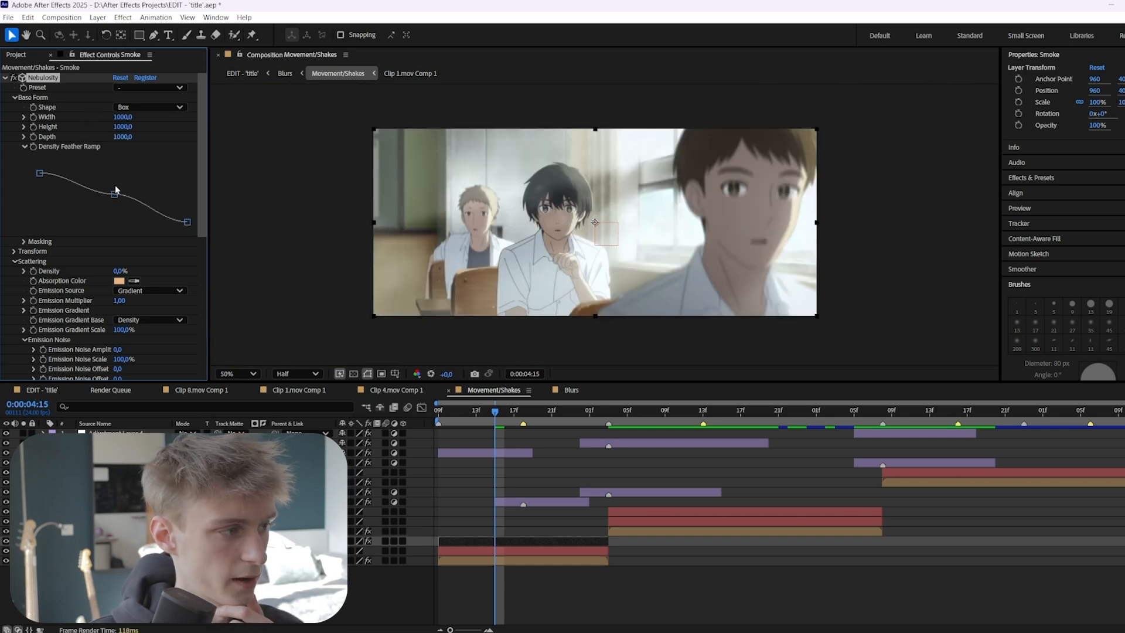
- Enlarge Nebulosity's base form to a width of 3535 and a height of 3470
drag(125, 117, 426, 121)
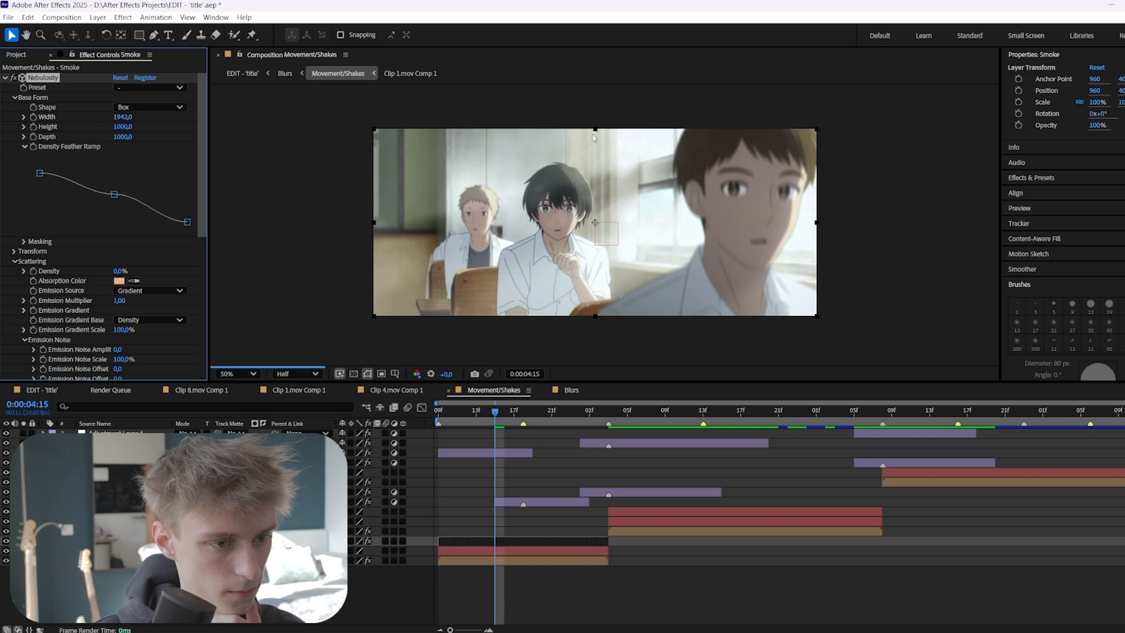
drag(126, 117, 855, 108)
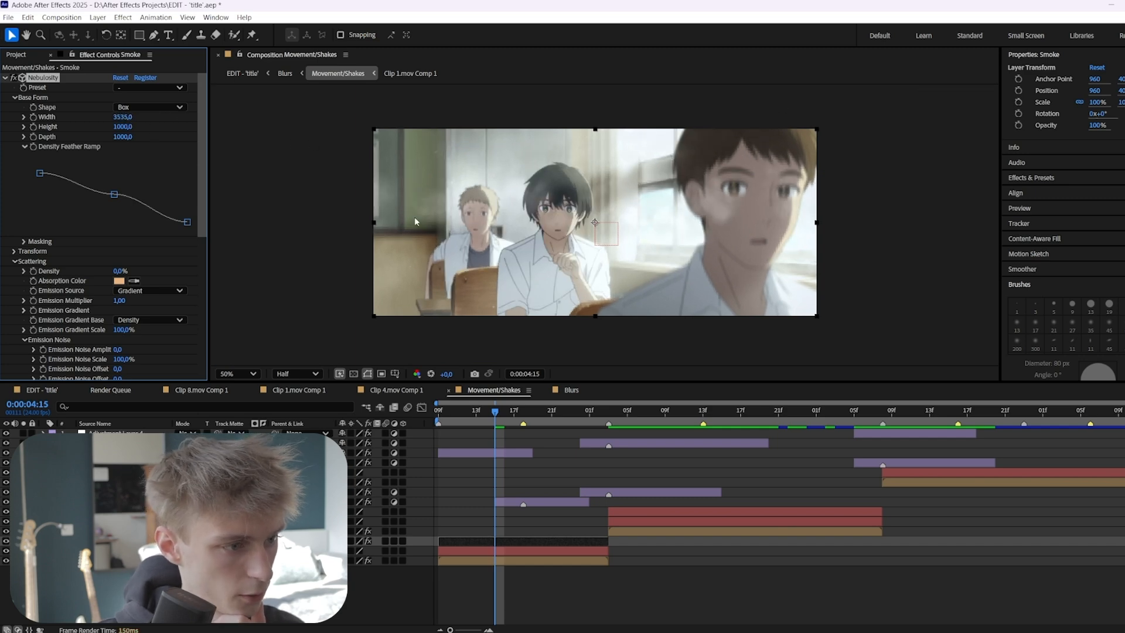
scroll(415, 222, up, 2)
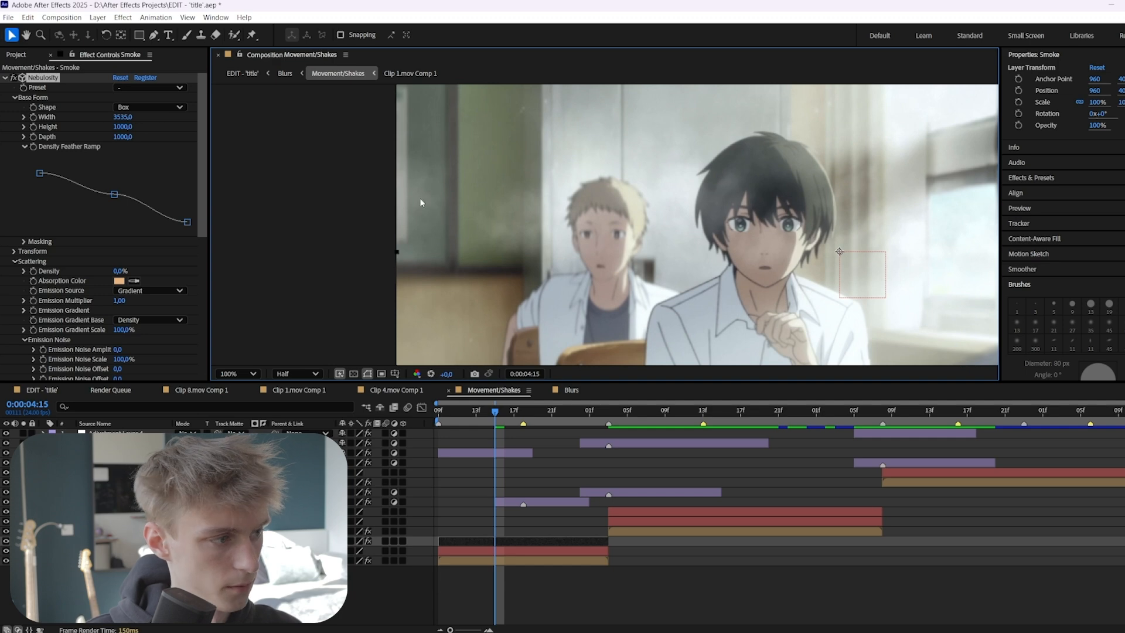
drag(127, 128, 689, 130)
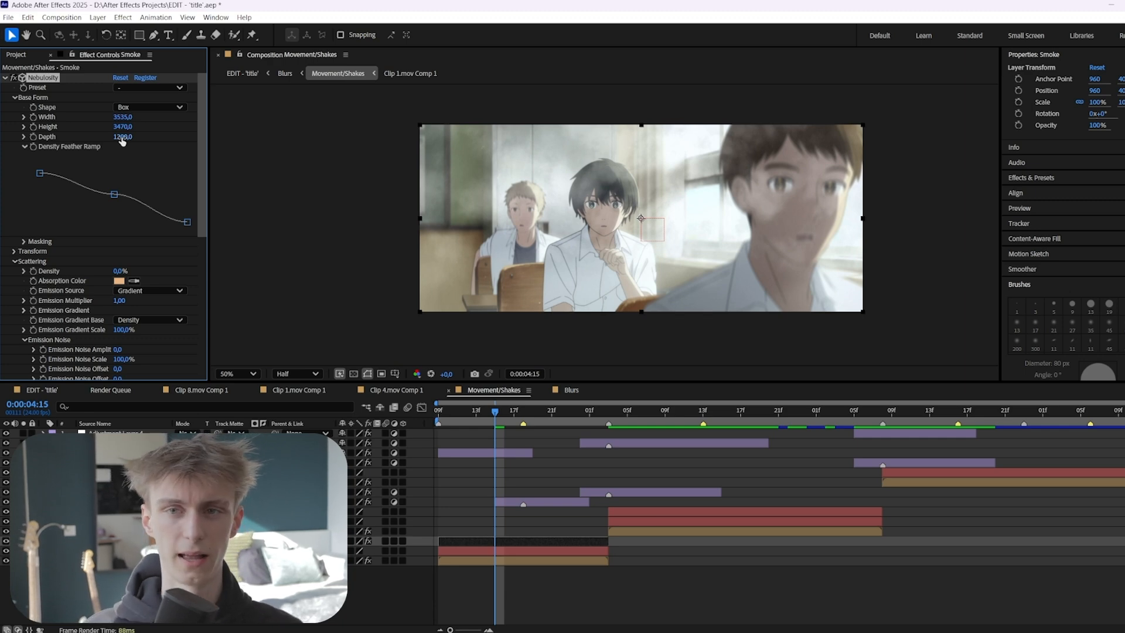
- Set the depth of Nebulosity's base form to 1000
click(126, 137)
text(258)
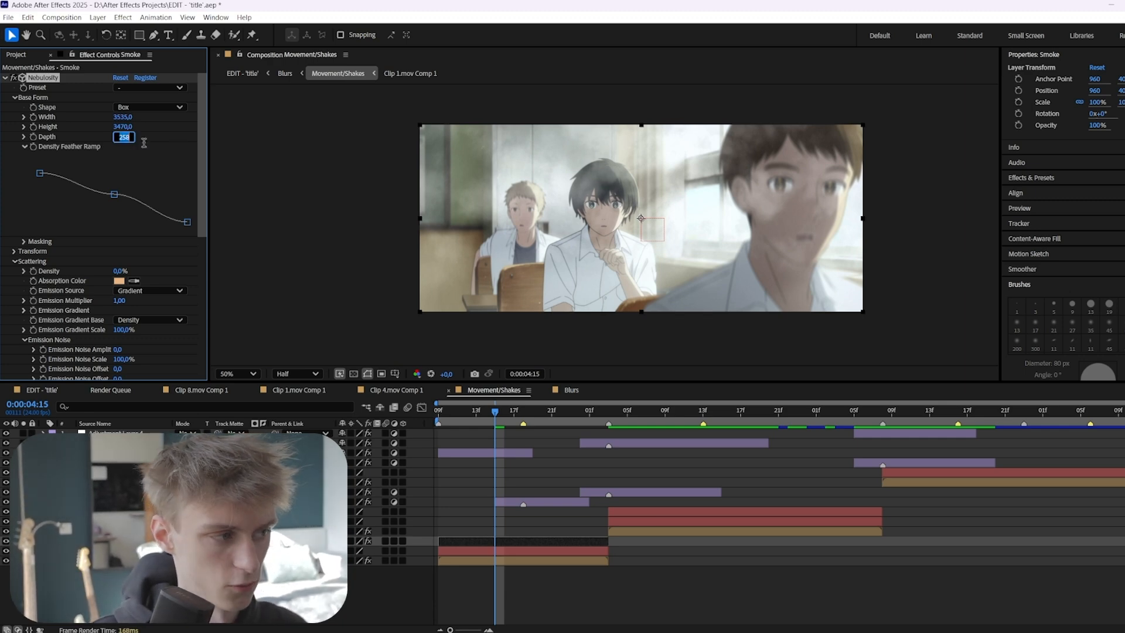
text(0)
key(Return)
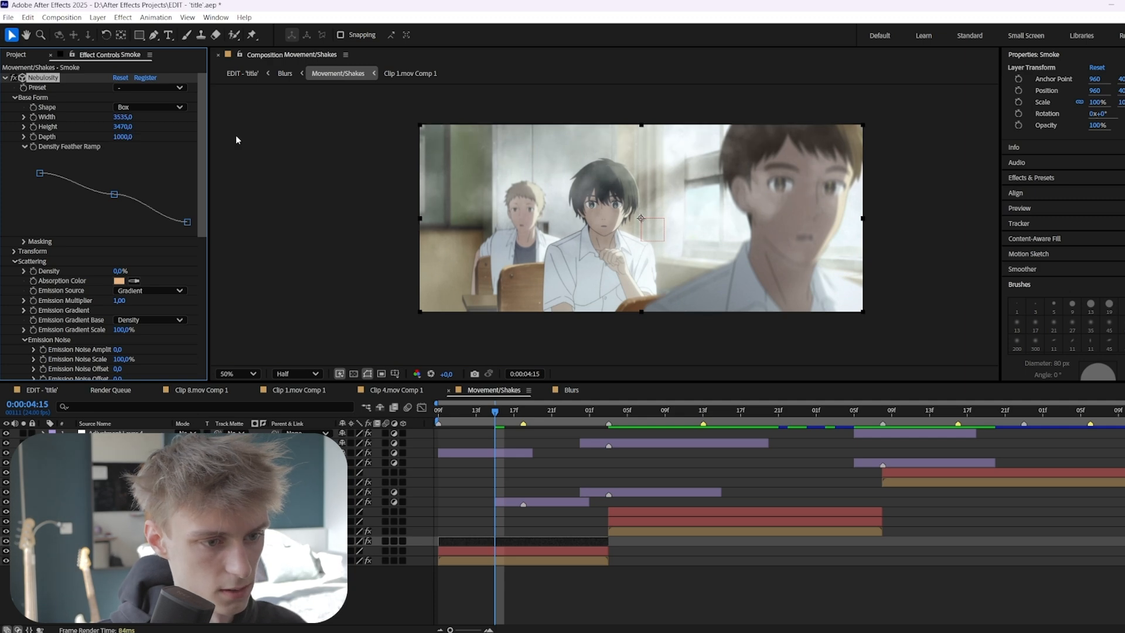
- Move Nebulosity's base form down to a Y position of 983 and reduce its height to 2033
scroll(122, 237, down, 1)
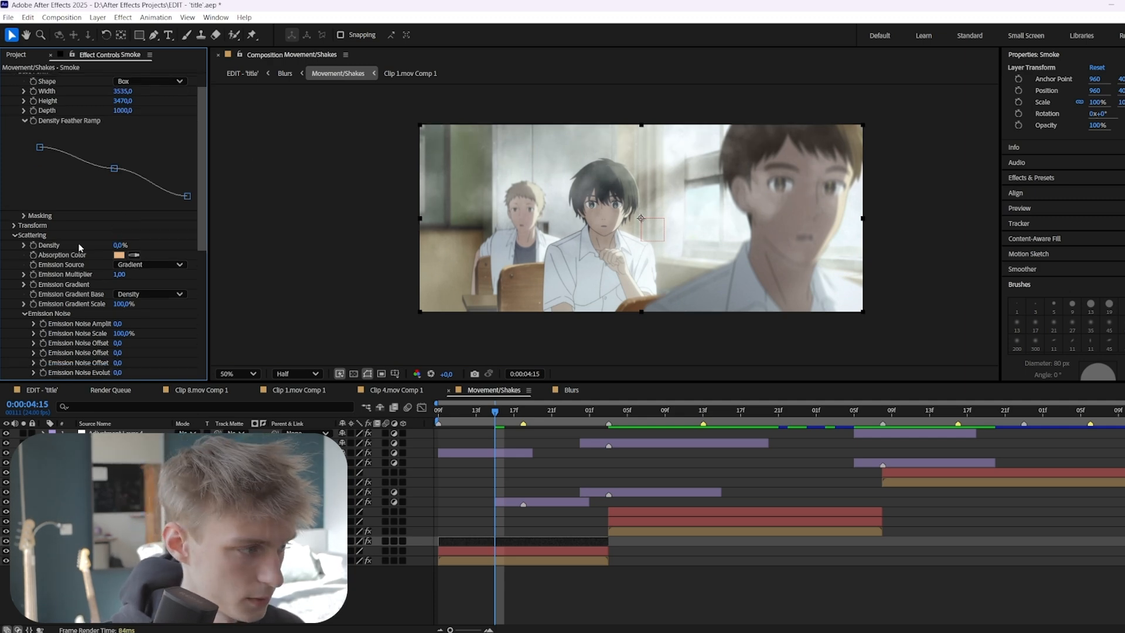
click(14, 226)
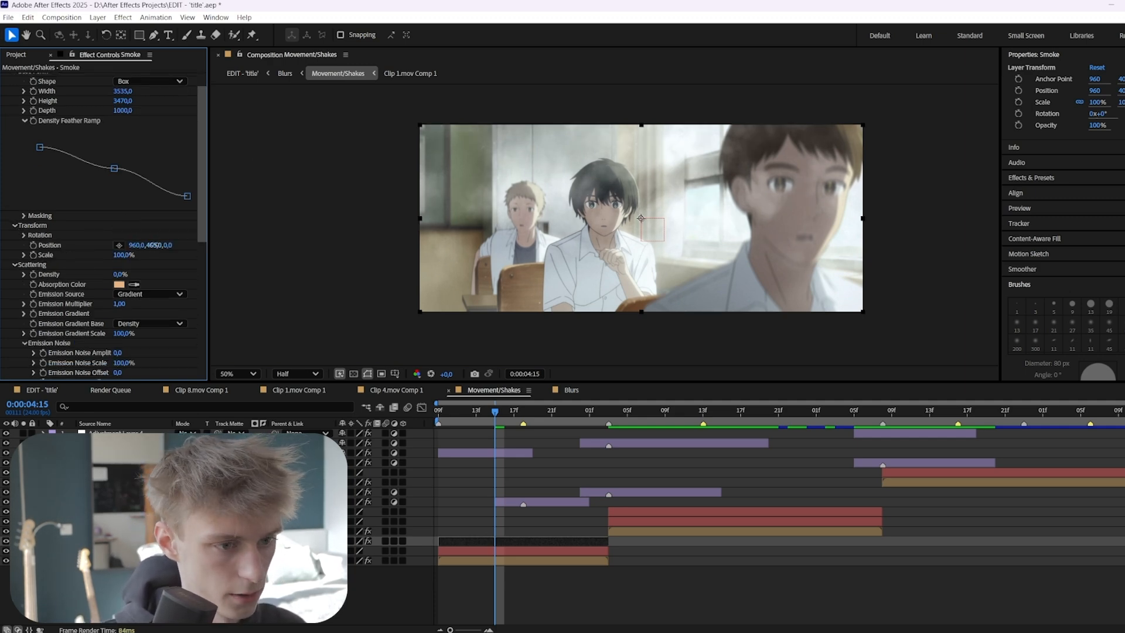
drag(154, 245, 447, 245)
scroll(125, 175, up, 1)
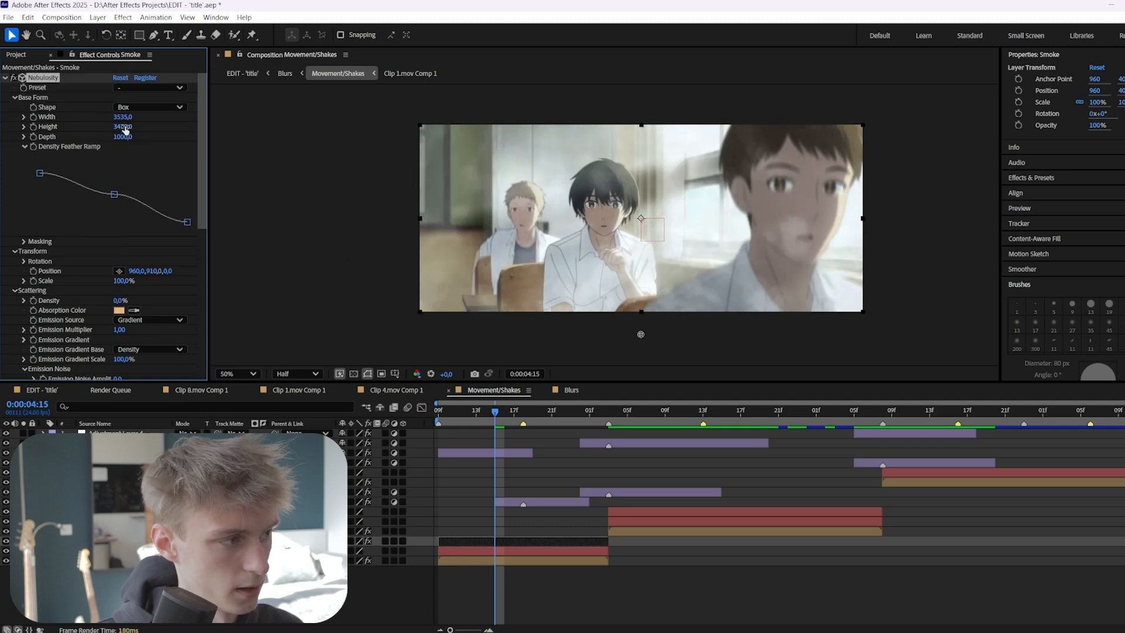
drag(149, 270, 174, 266)
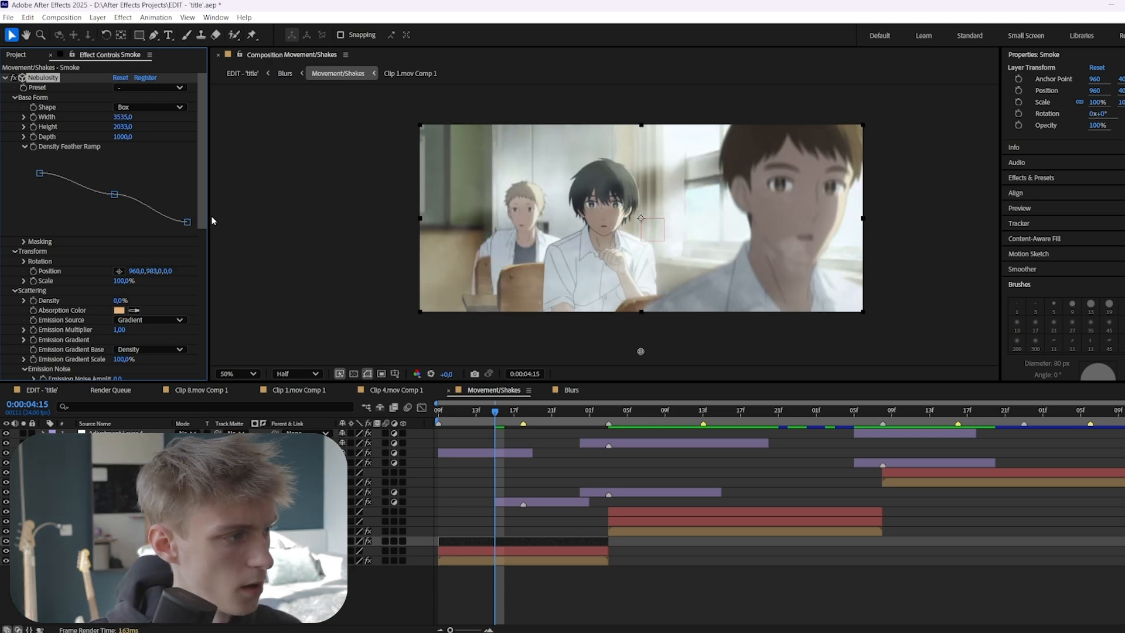
- Try a Noise 1 Evolution of 142 in Nebulosity and reset it to 0
scroll(95, 176, down, 5)
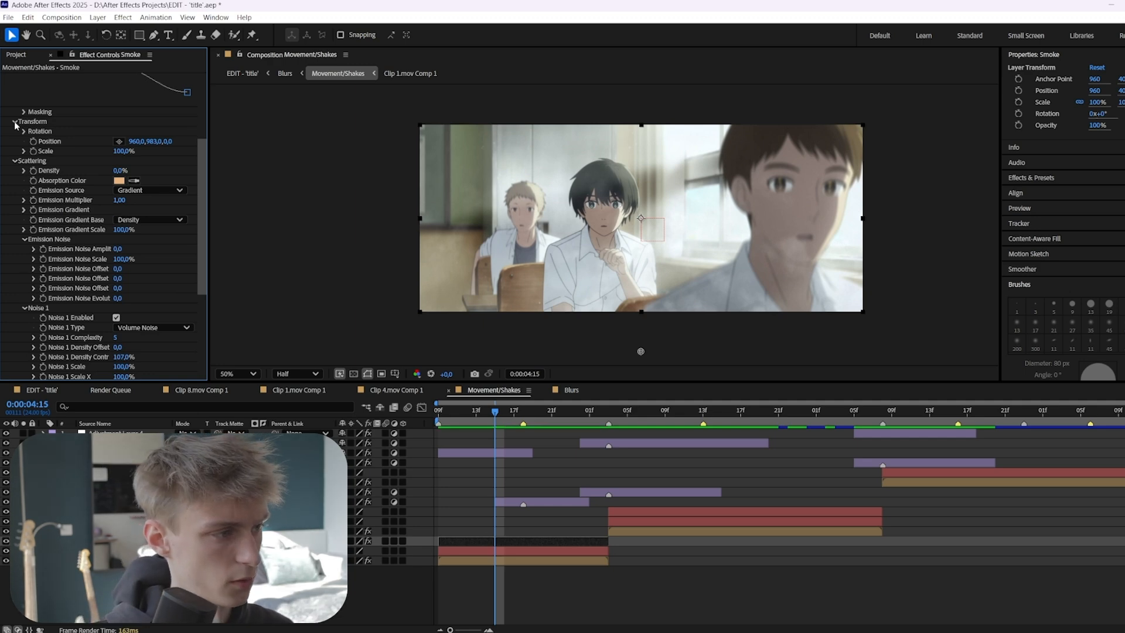
scroll(42, 155, down, 5)
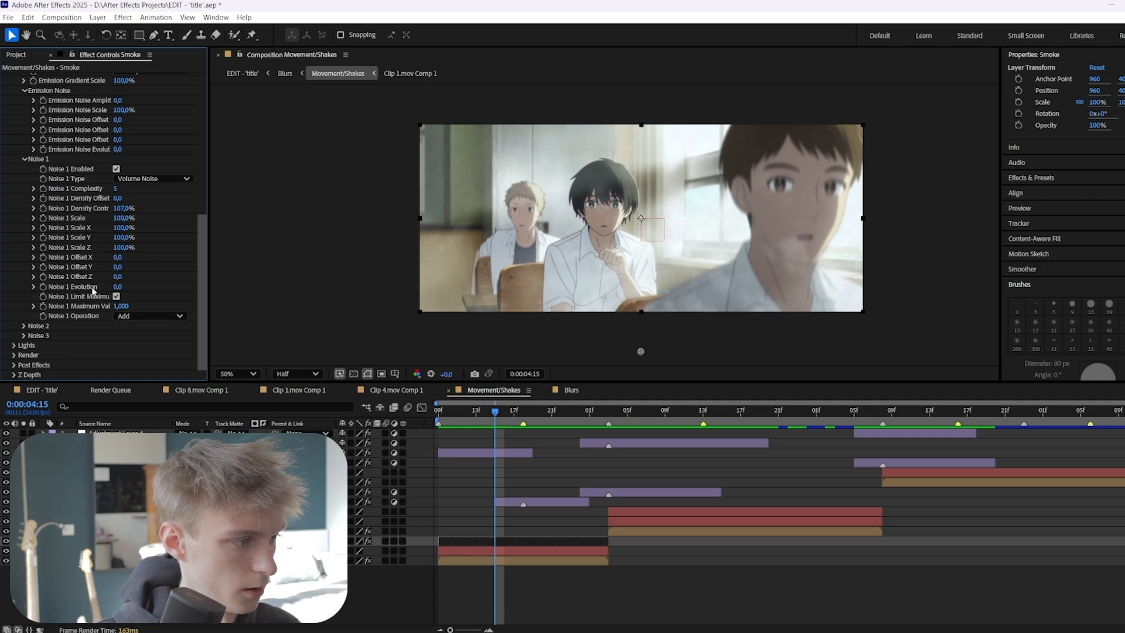
drag(162, 286, 232, 286)
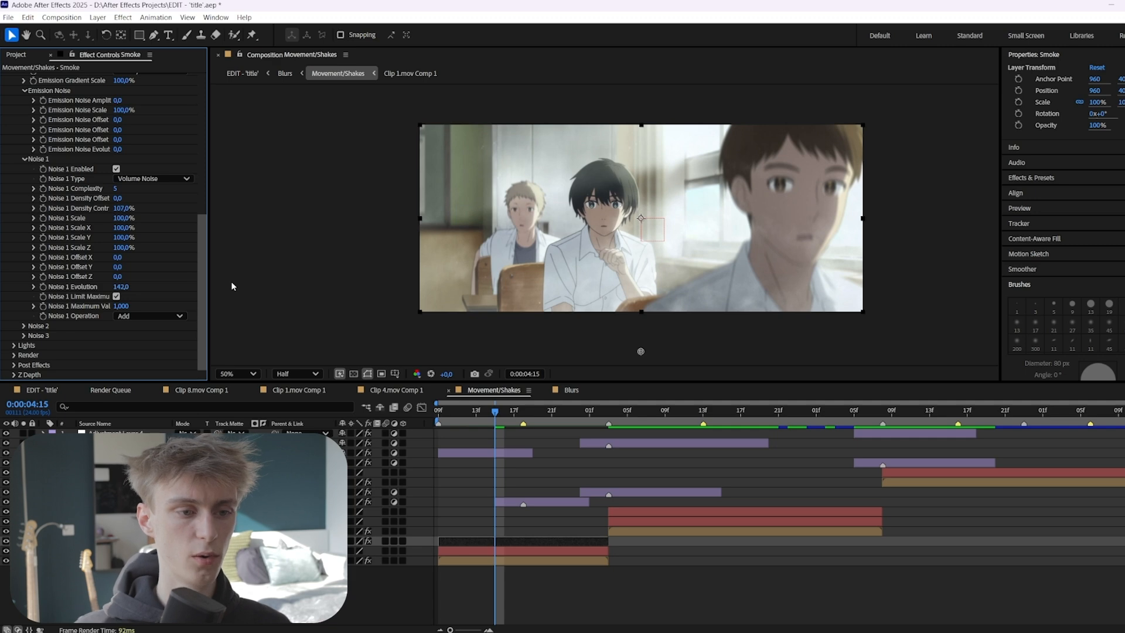
click(123, 287)
text(0)
key(Return)
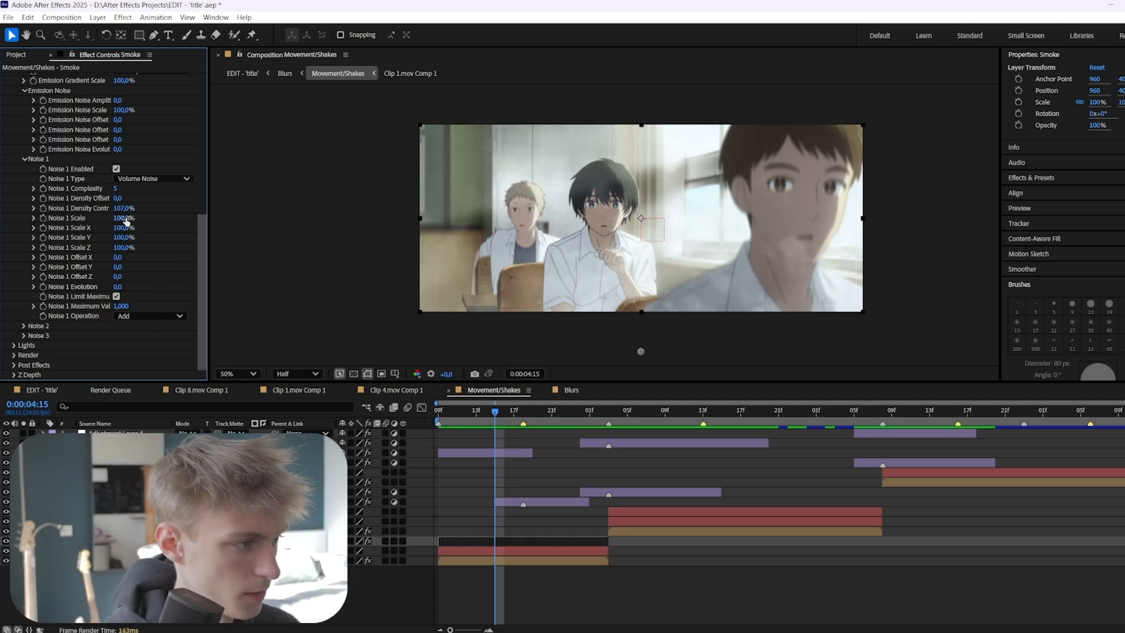
- Try a Noise 1 Density Contrast of 448%, undo it, and set Noise 1 Scale to 188%
drag(125, 221, 192, 232)
drag(124, 208, 251, 218)
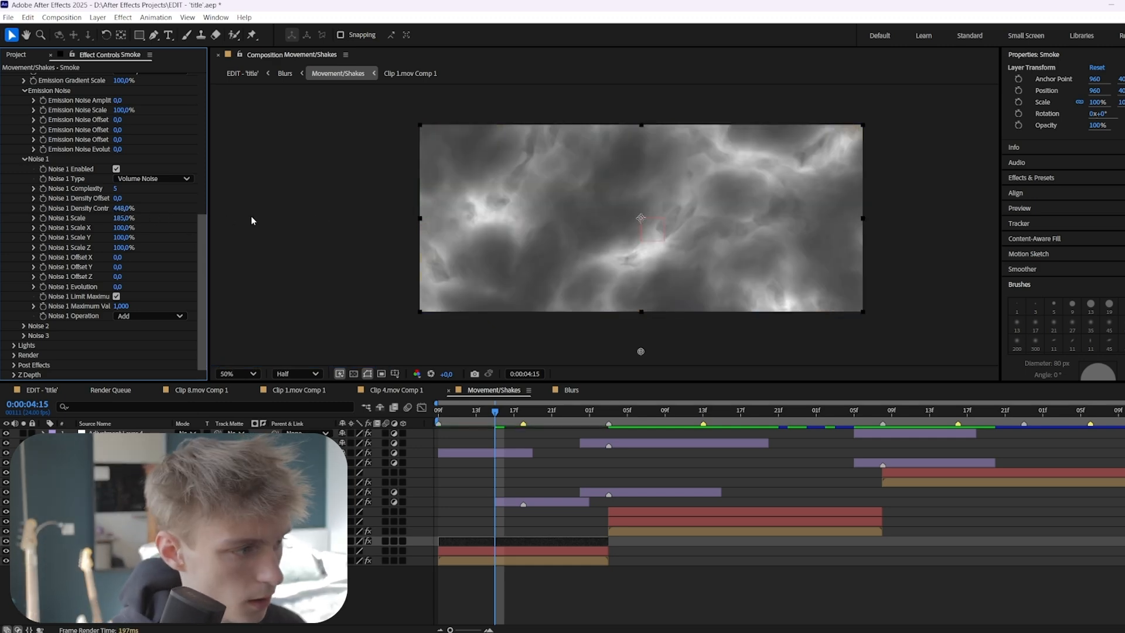
key(ctrl+z)
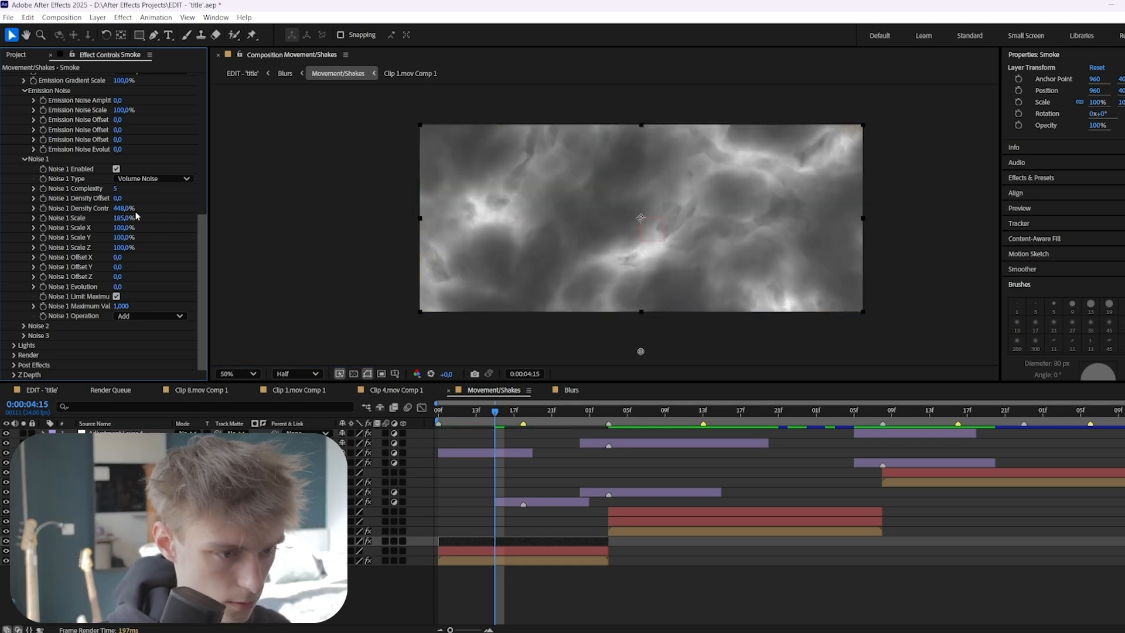
drag(138, 217, 251, 212)
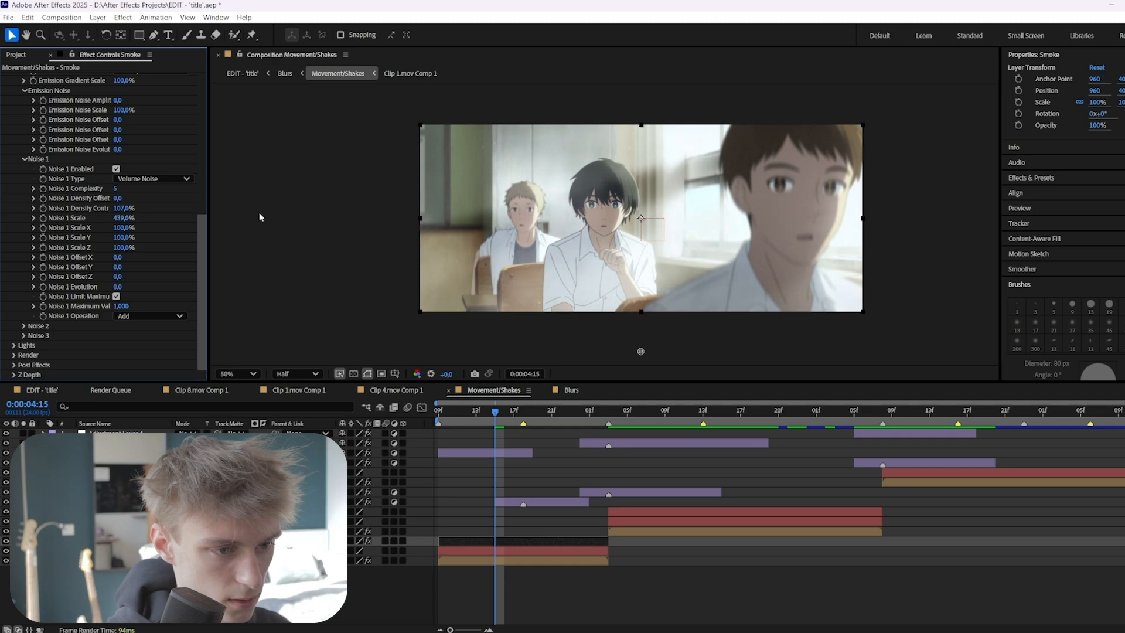
drag(132, 220, 43, 222)
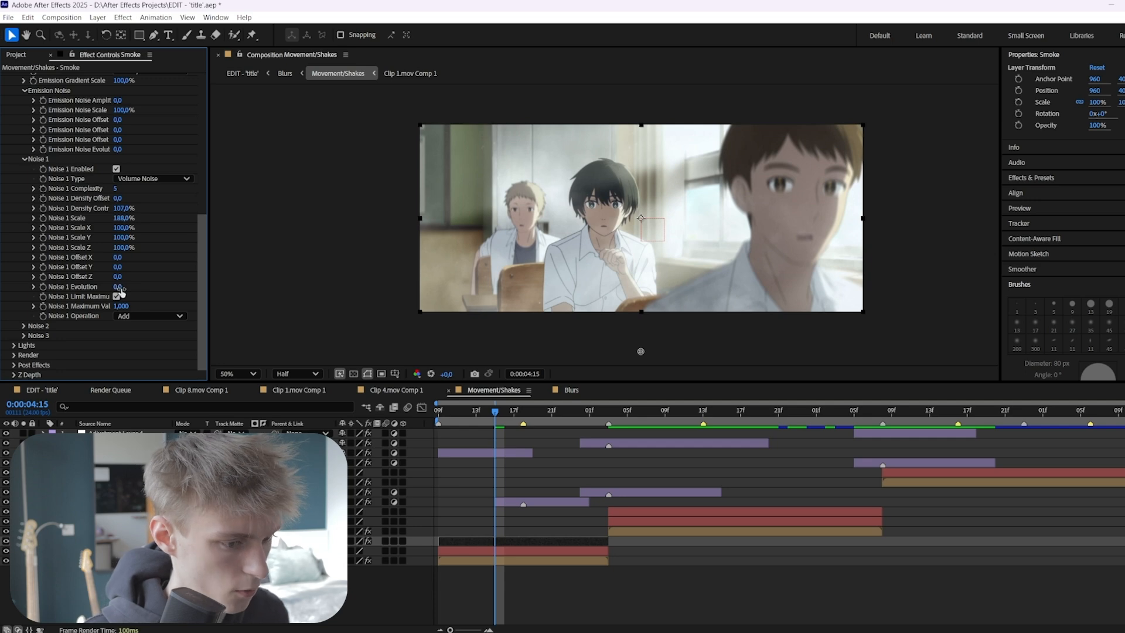
- Keyframe Noise 1 Offset X from 0 at 0:00:04:09 to 643 at 0:00:05:02 and preview the drifting smoke
key(Home)
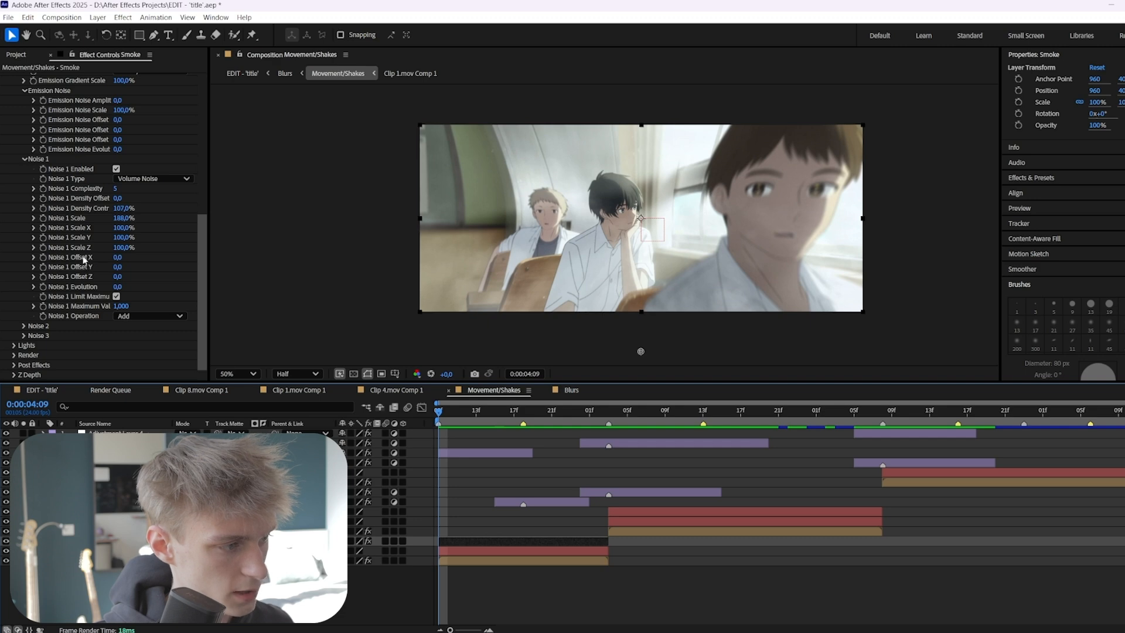
click(43, 258)
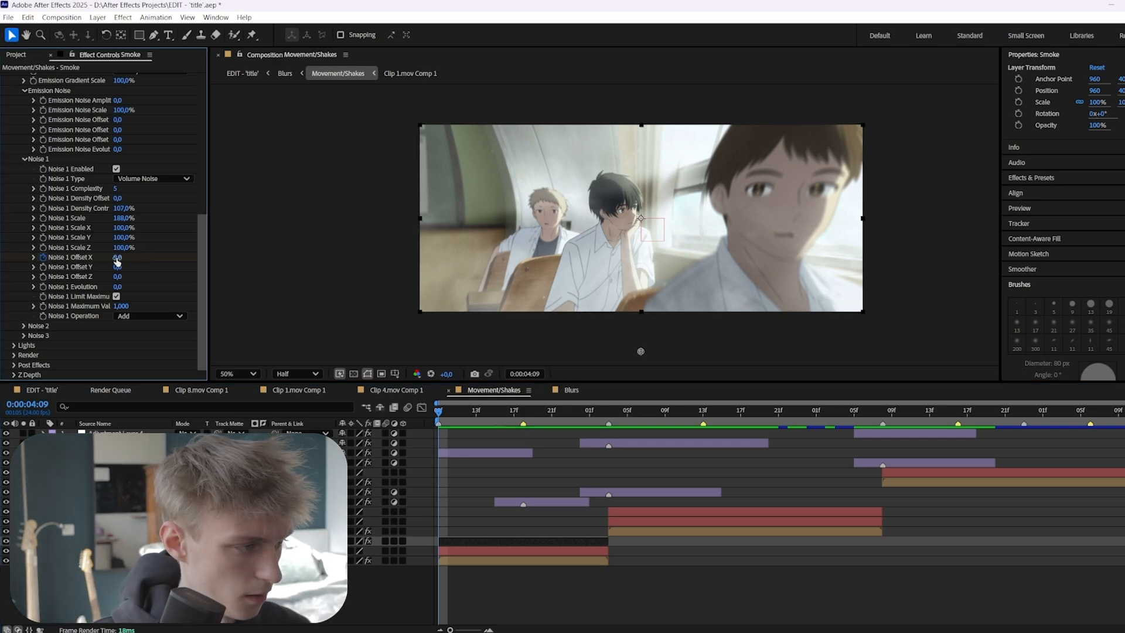
click(600, 410)
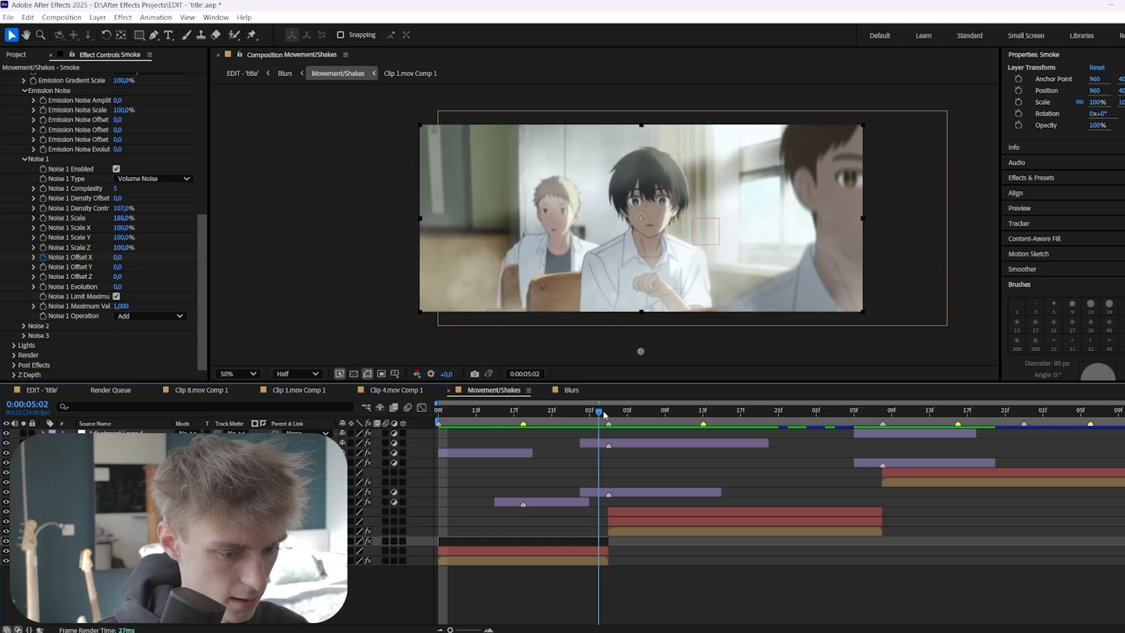
drag(117, 258, 346, 251)
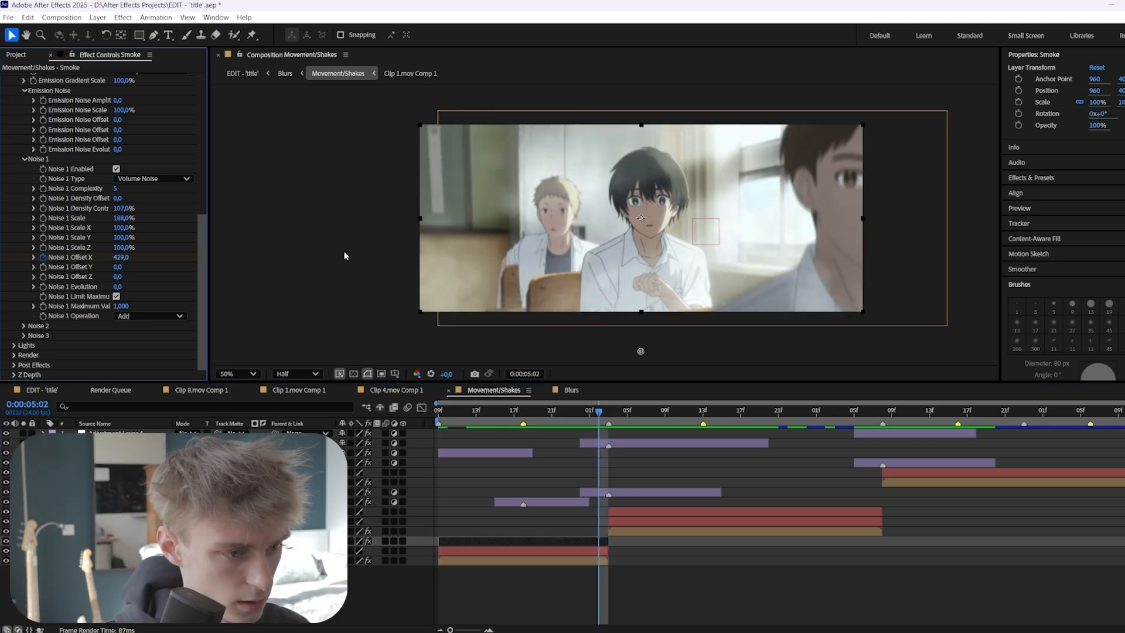
drag(120, 258, 245, 257)
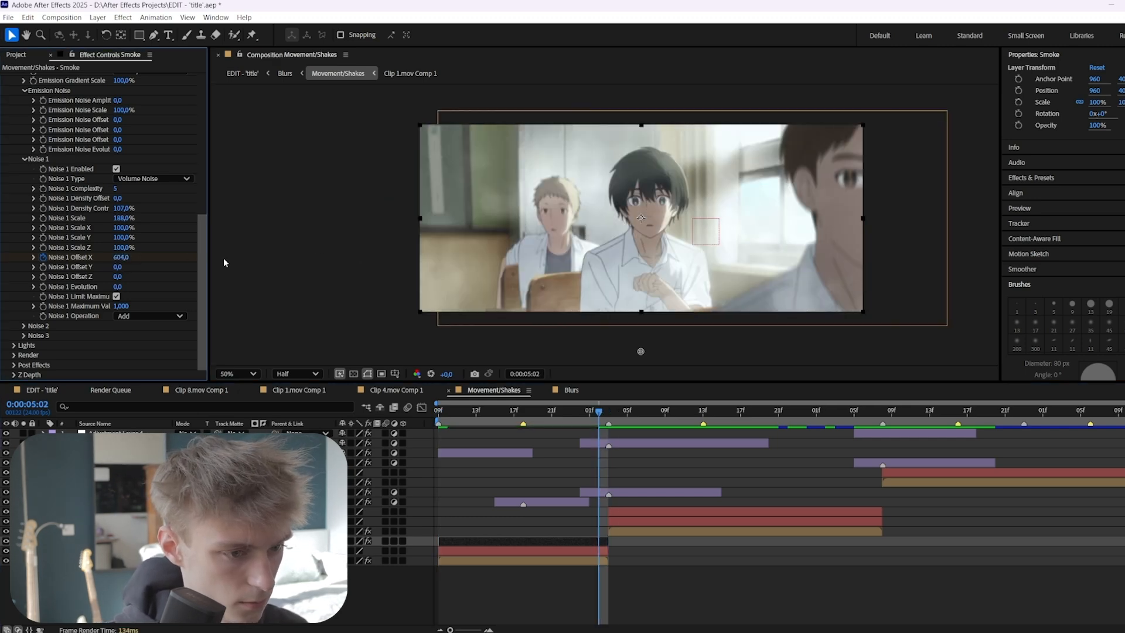
drag(561, 413, 438, 413)
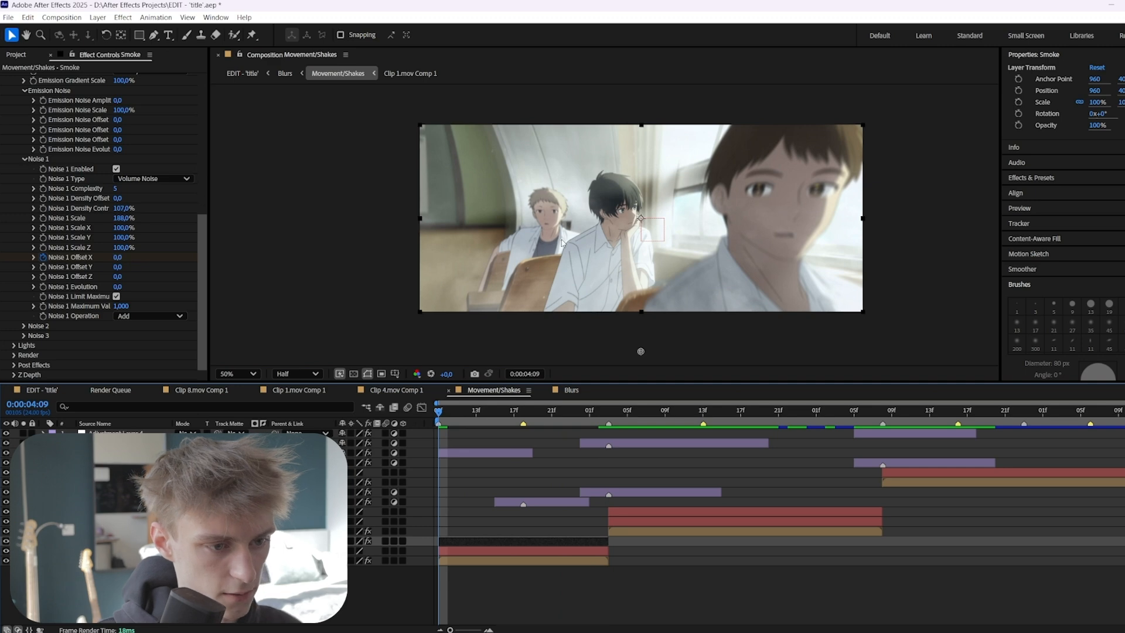
key(space)
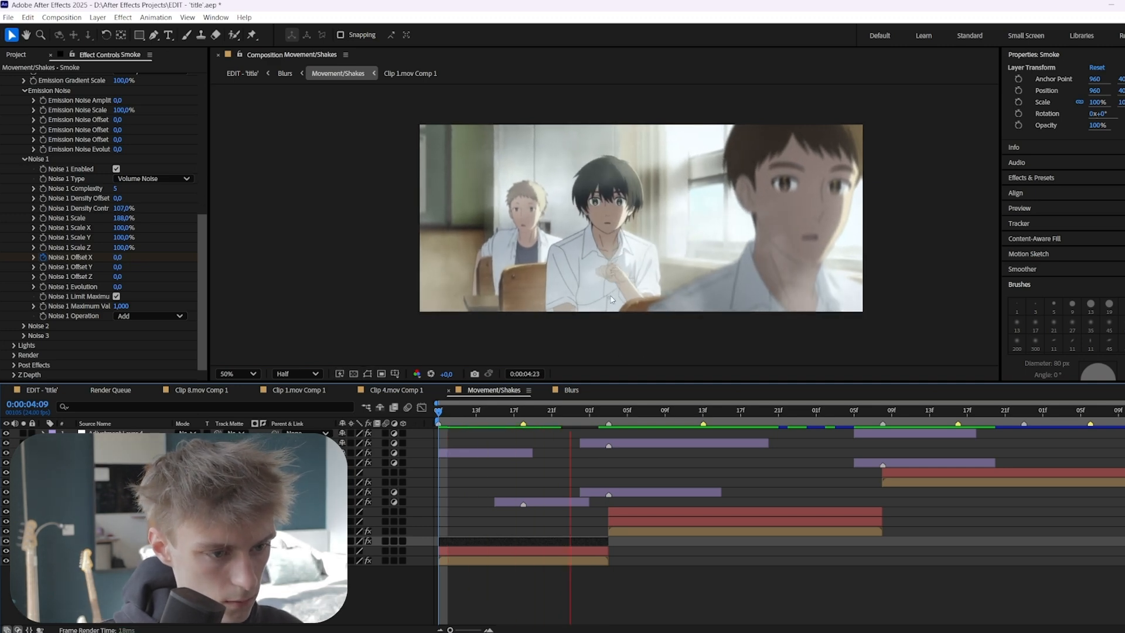
key(space)
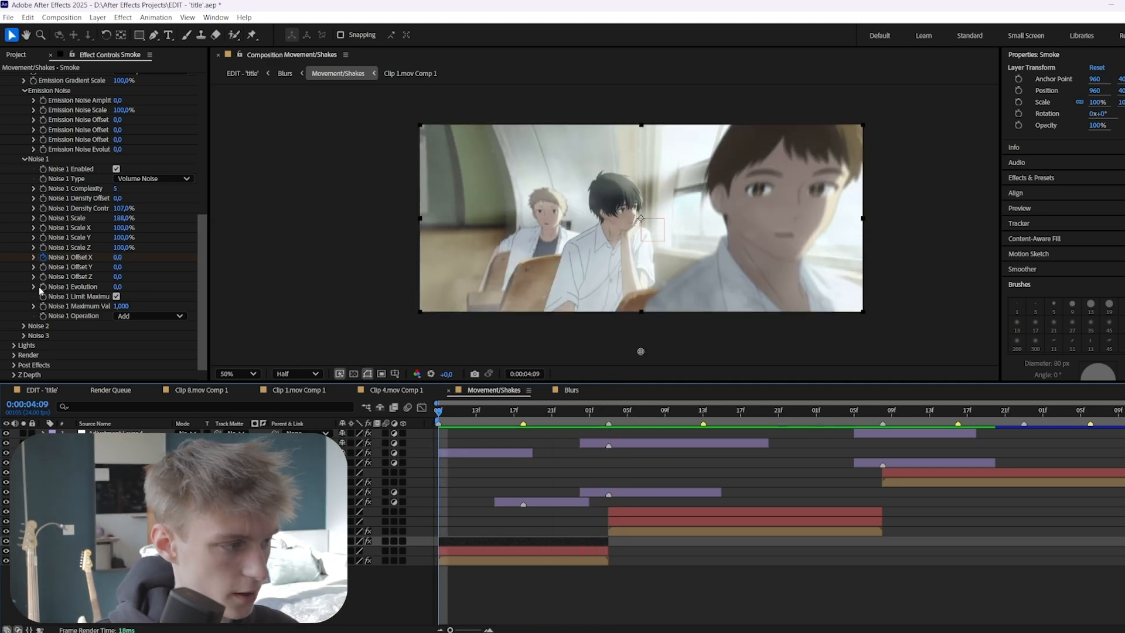
- Keyframe Noise 1 Evolution from 0 at 0:00:04:09 to 73 at 0:00:05:02 and play the result
key(space)
click(600, 411)
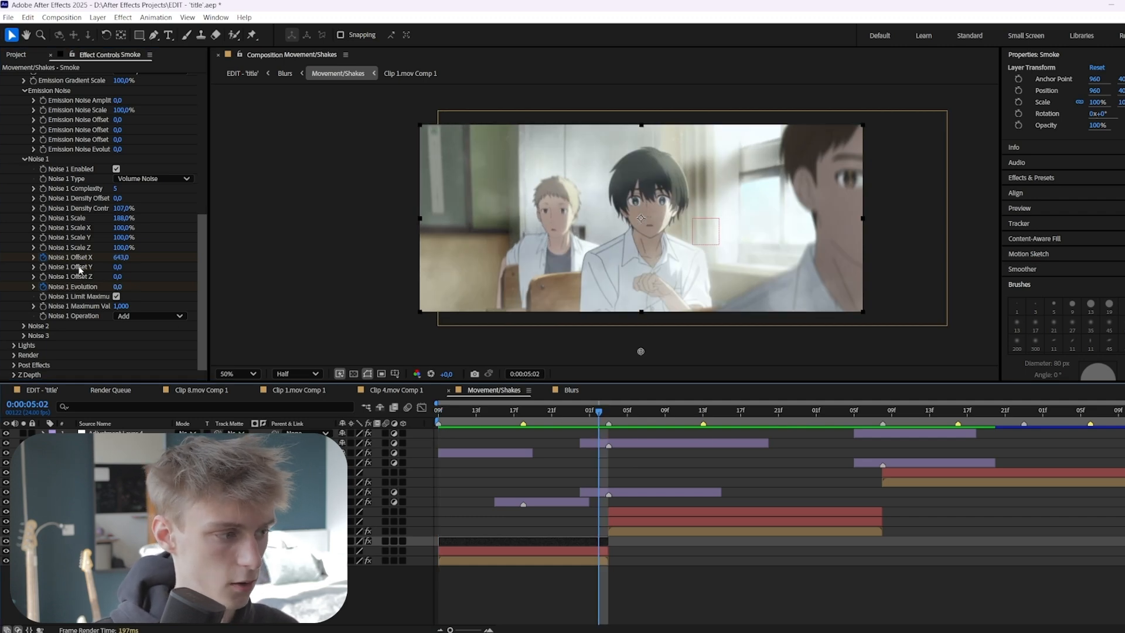
drag(118, 287, 161, 286)
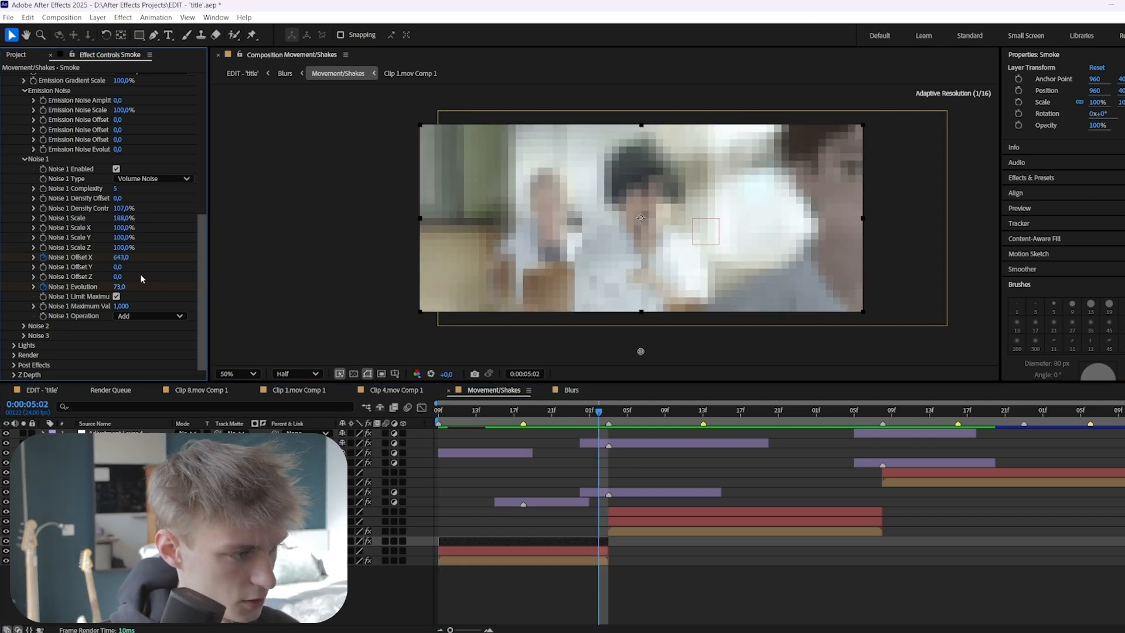
drag(571, 414, 434, 423)
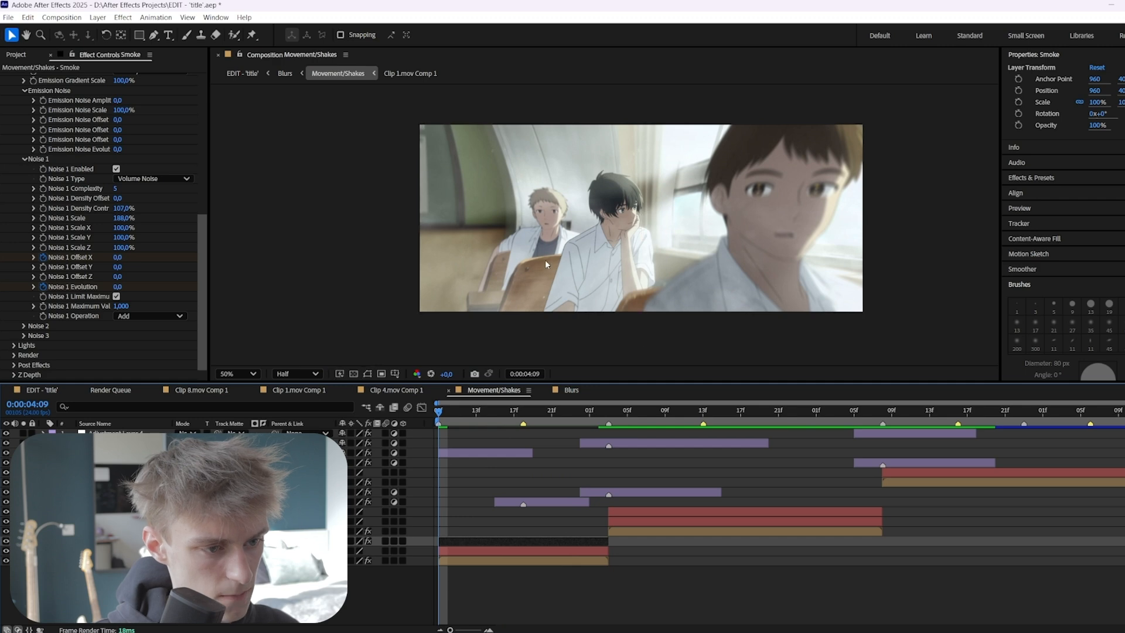
key(space)
click(544, 414)
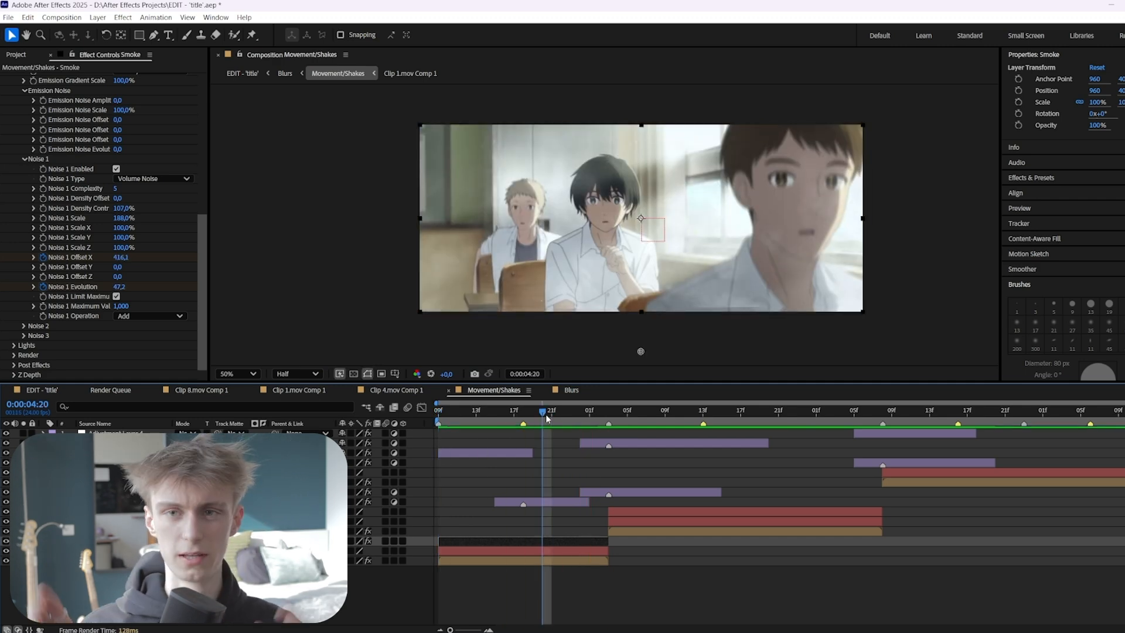
- Lower the Noise 1 Evolution keyframe value at 0:00:05:02 and play back the slower smoke movement
click(598, 414)
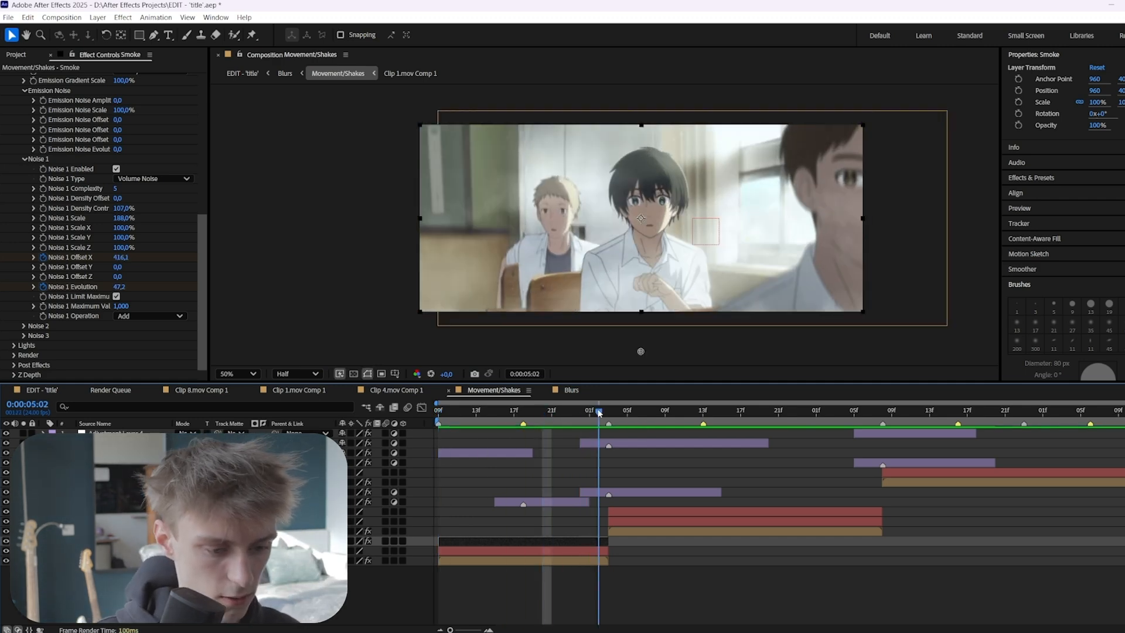
drag(119, 287, 111, 288)
key(space)
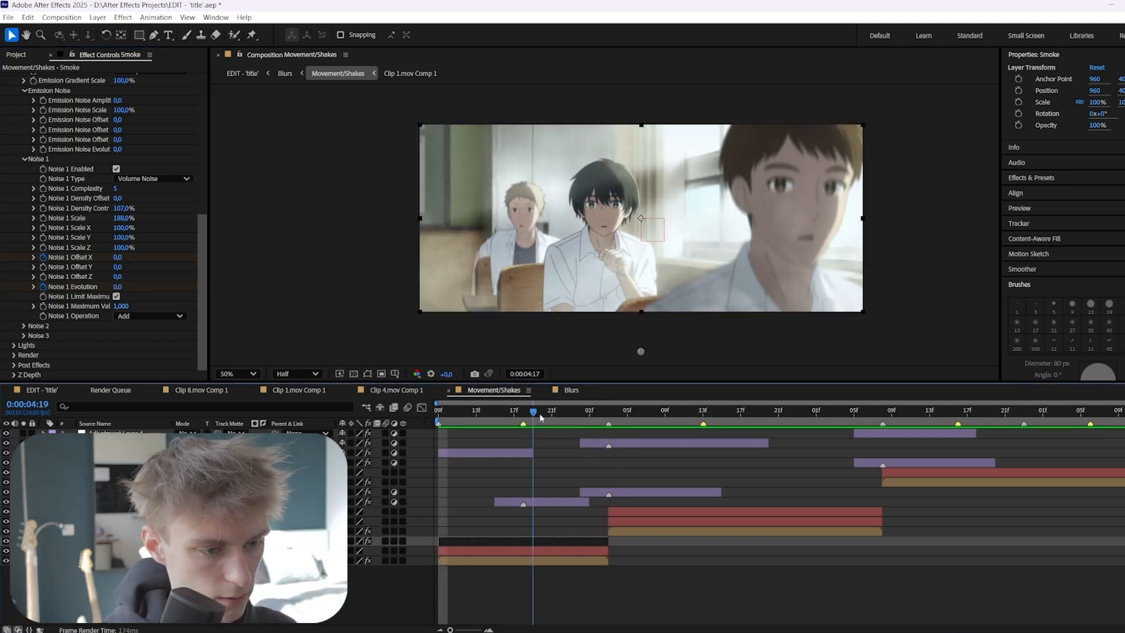
key(space)
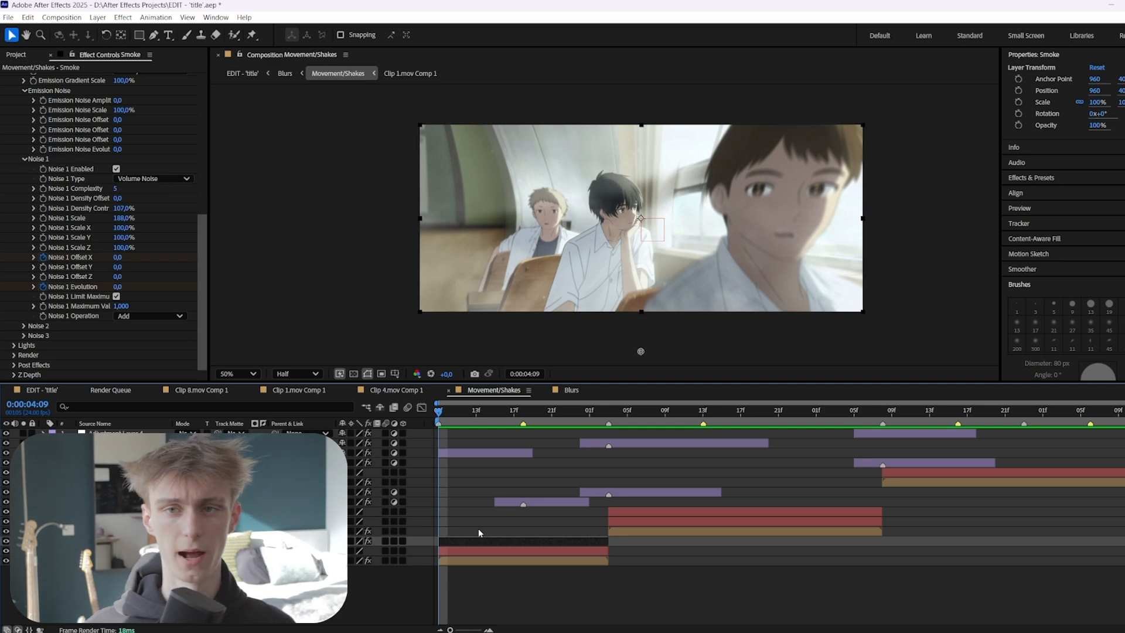
- Reveal the Smoke layer's keyframes and apply Easy Ease to all Offset X and Evolution keyframes
key(u)
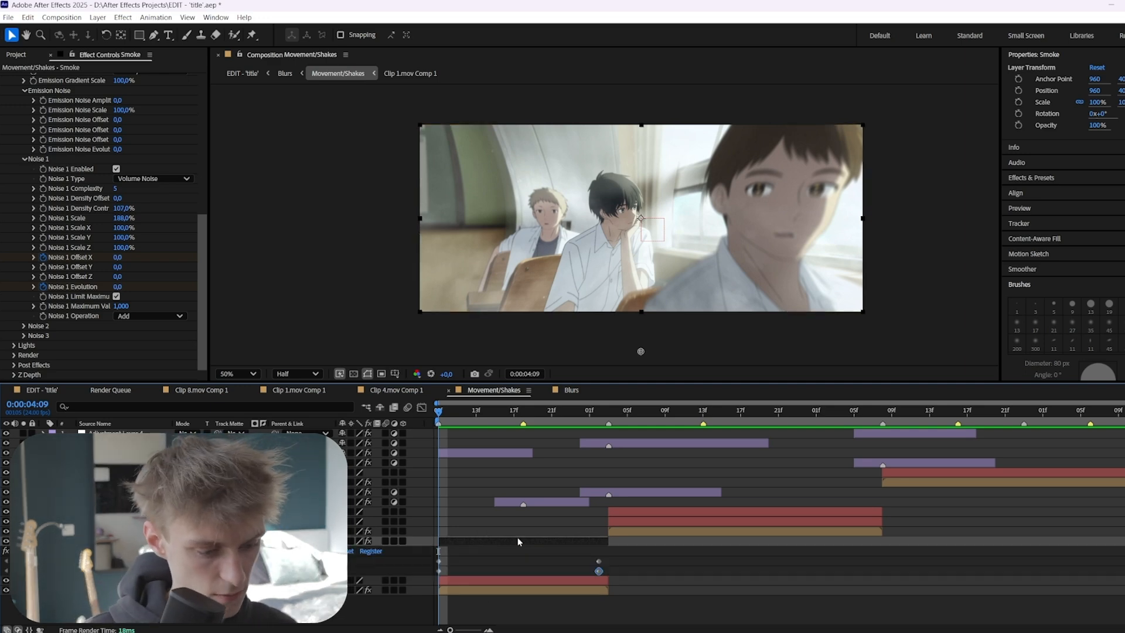
drag(619, 555, 398, 586)
click(466, 563)
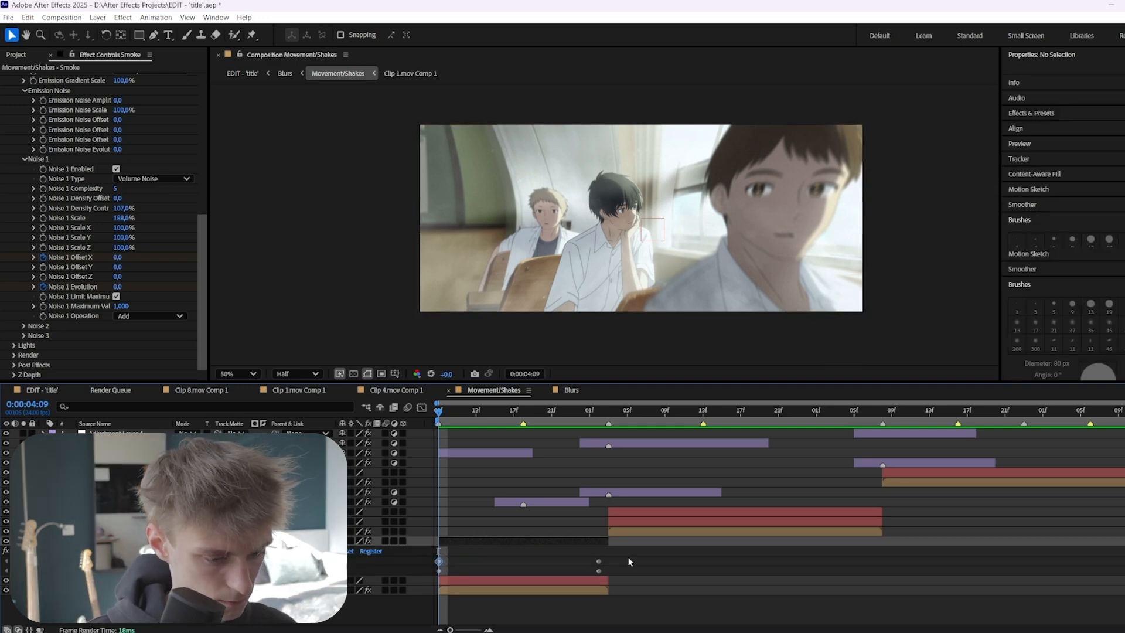
drag(628, 556, 390, 588)
key(F9)
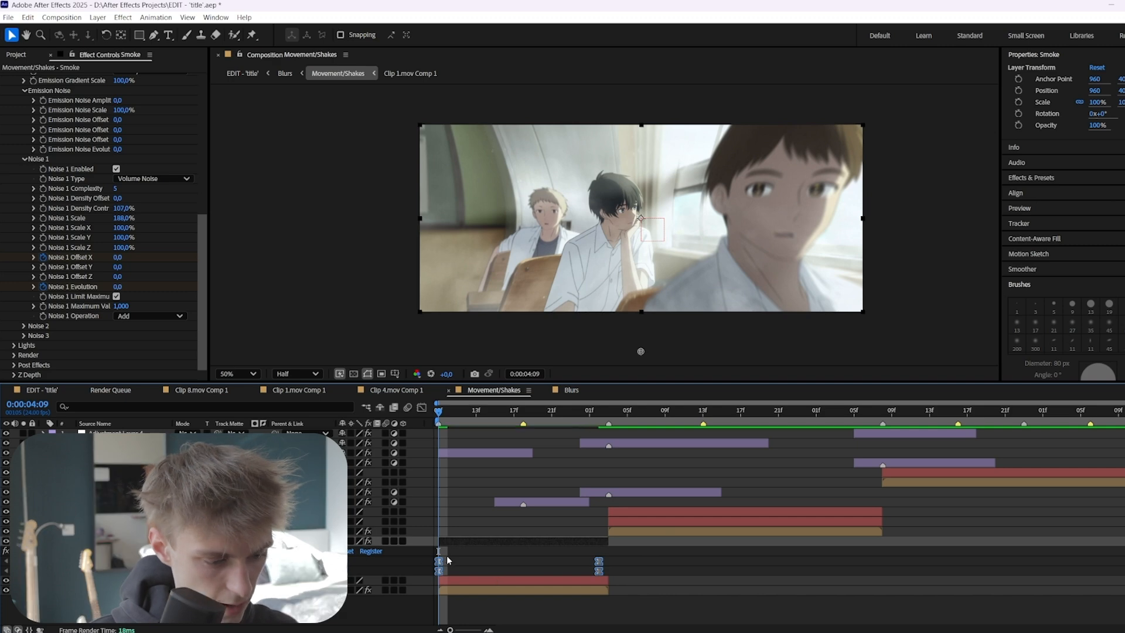
- Reshape the smoke keyframes' value graph into a steep start, flatter middle and steep end, with the playhead at 0:00:04:18
click(421, 407)
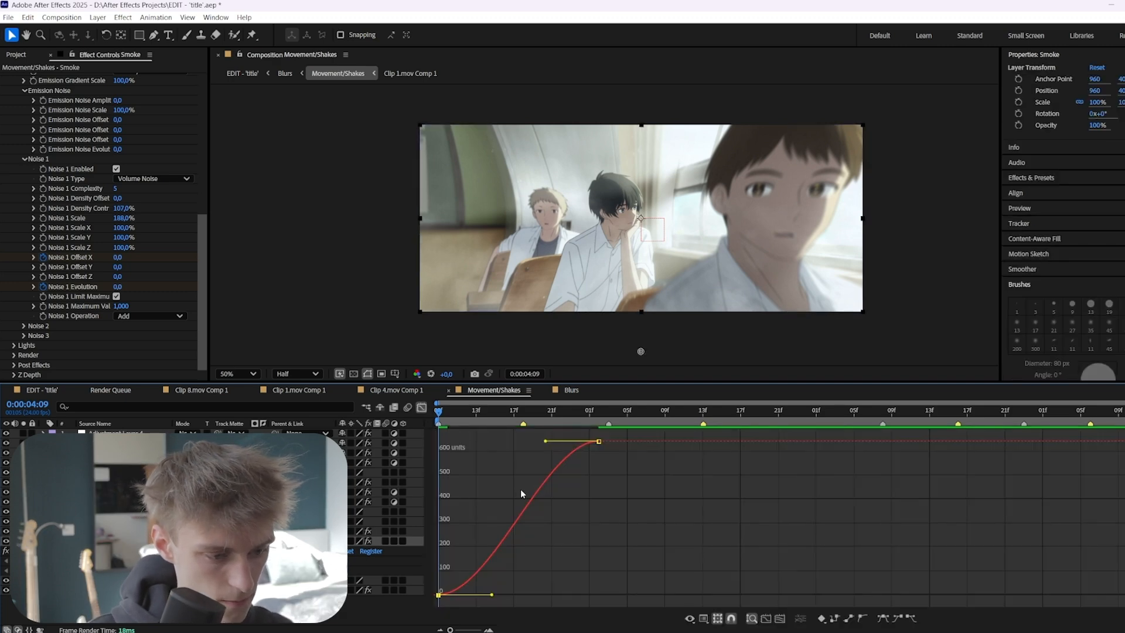
drag(492, 594, 440, 487)
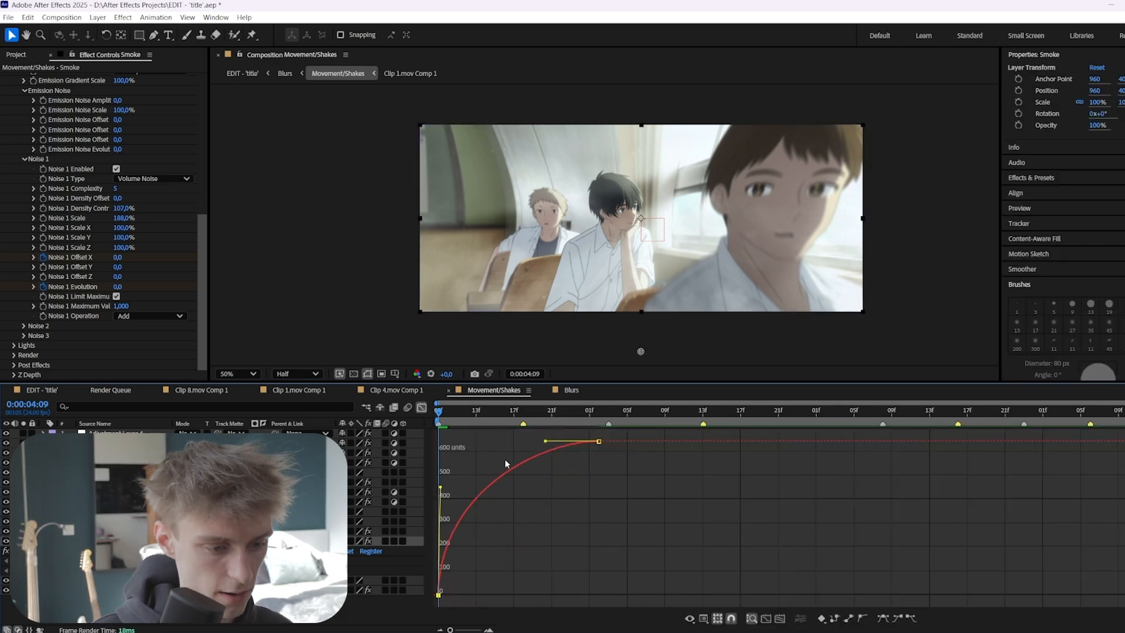
drag(546, 441, 597, 550)
click(523, 420)
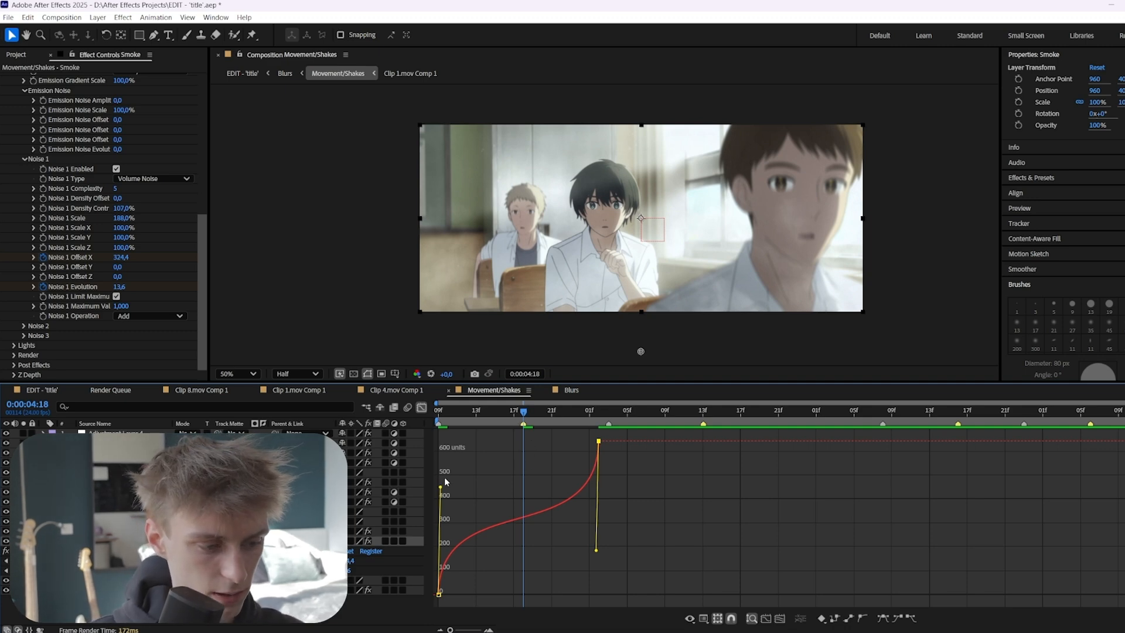
- Reshape the Evolution keyframes' value graph into a steep start, flatter middle and steep end, preview from 0:00:04:09 and hide the keyframes
click(421, 408)
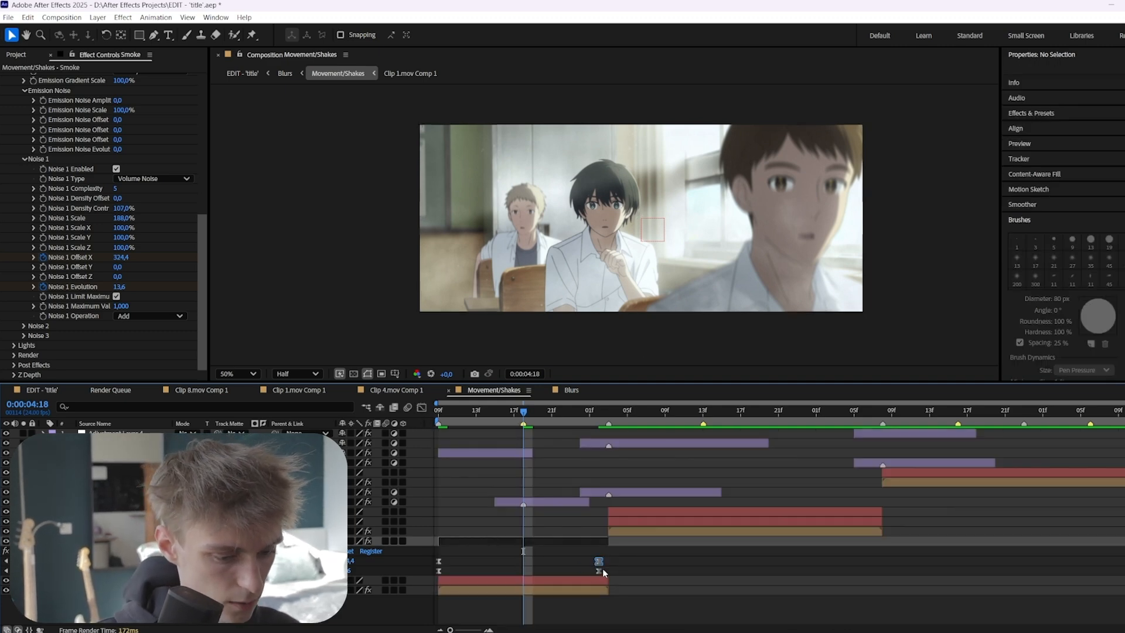
click(421, 408)
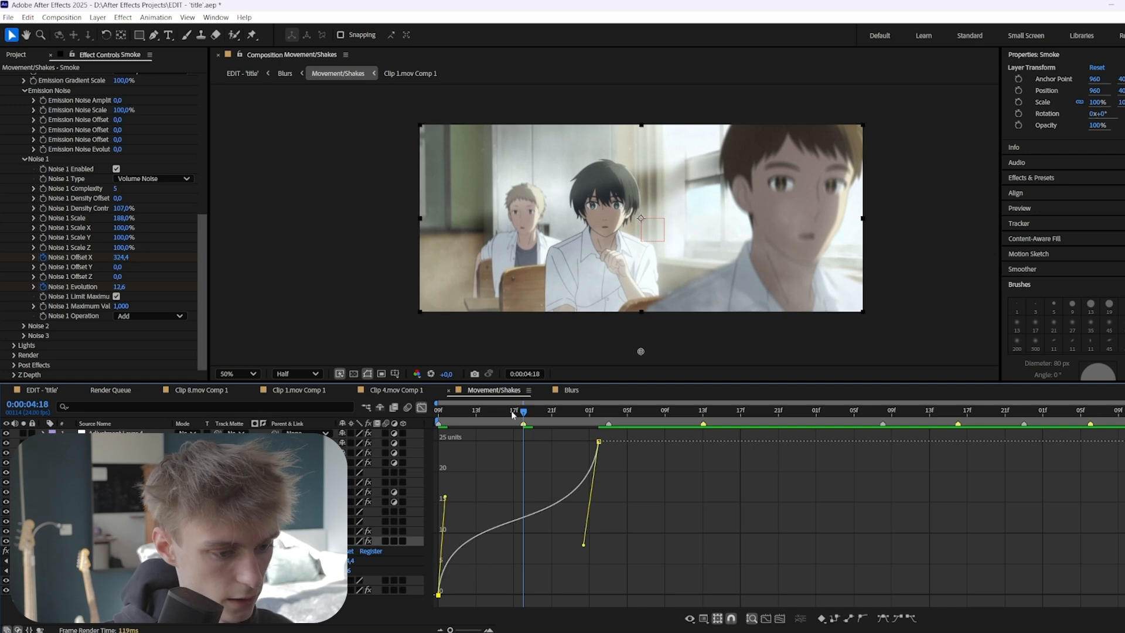
key(Home)
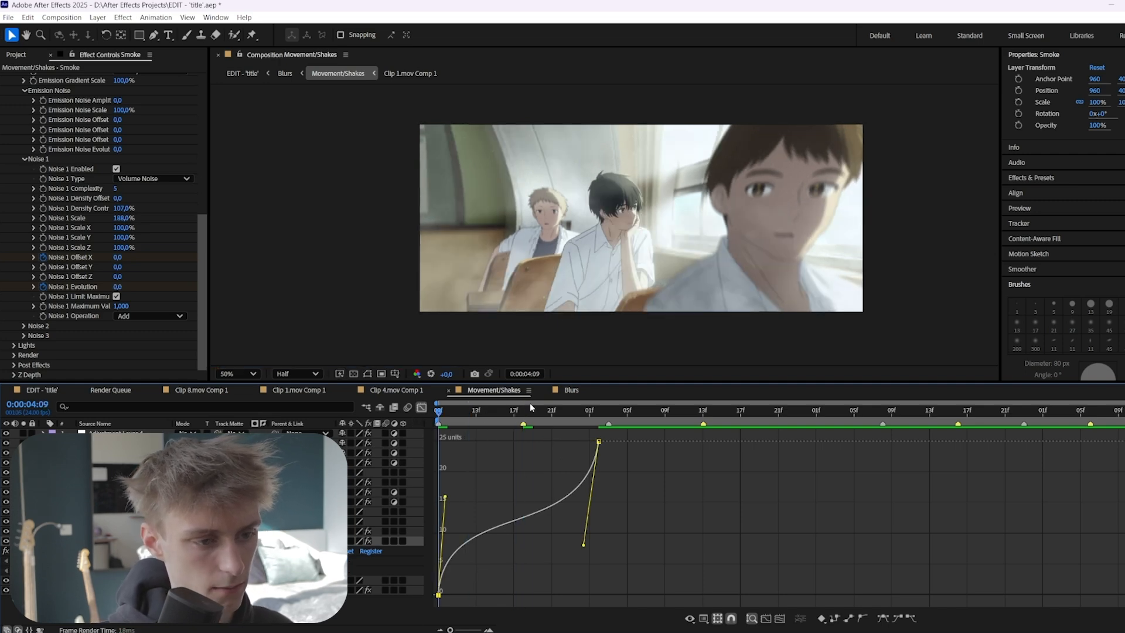
key(space)
key(space)
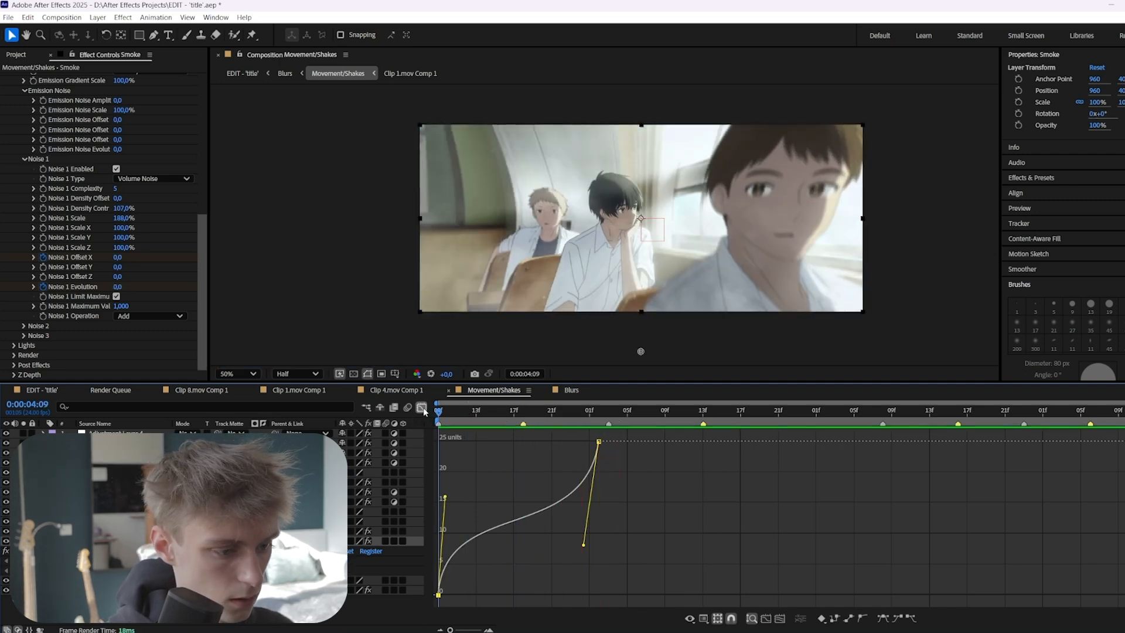
key(shift+F3)
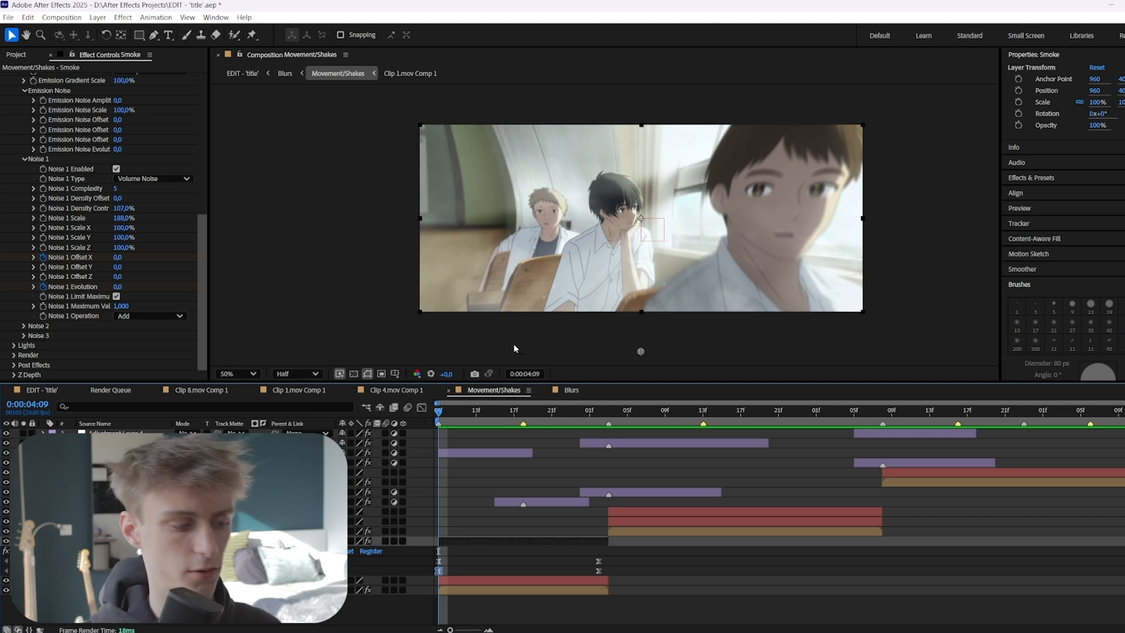
key(u)
click(509, 477)
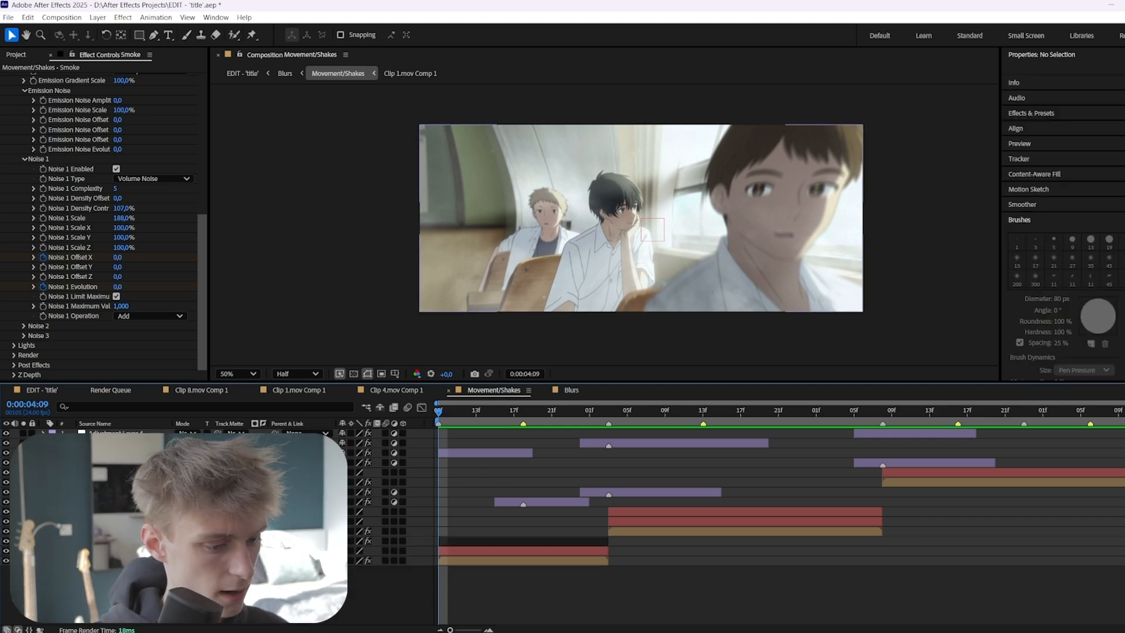
- Create a black comp-size solid named Lens Flare directly above the Smoke layer
click(515, 536)
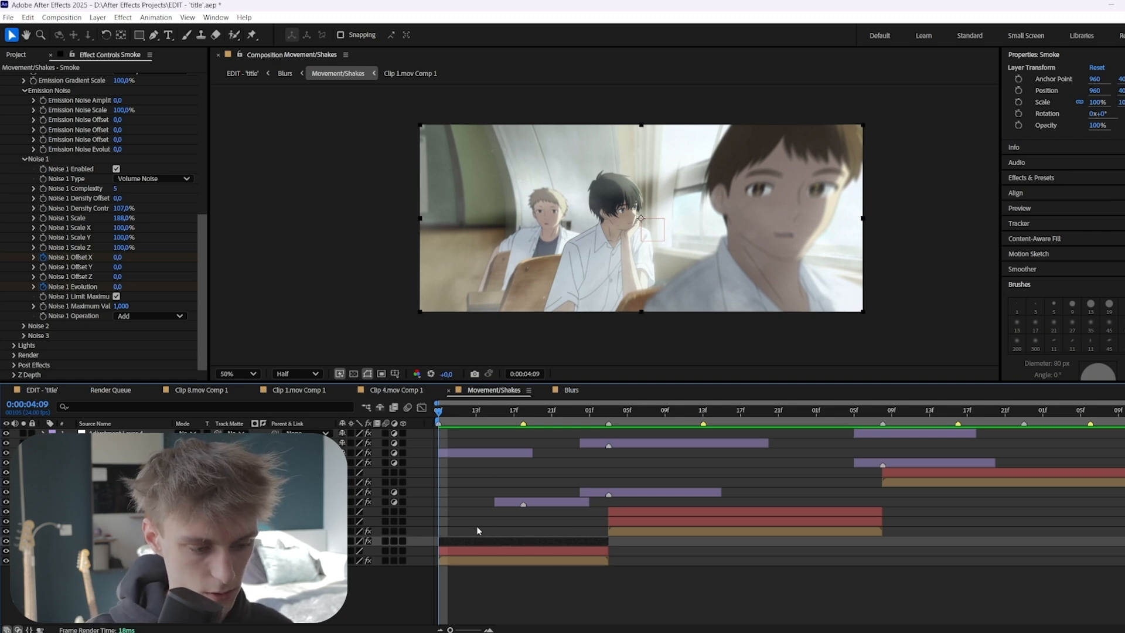
key(ctrl+y)
text(Lens)
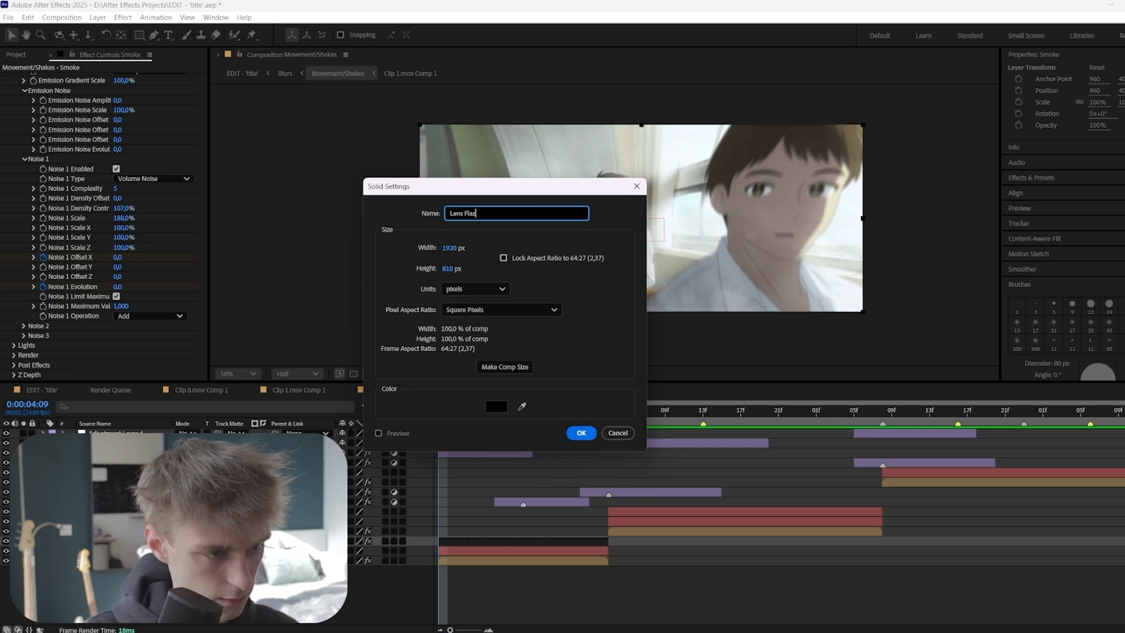
text( Flare)
key(Return)
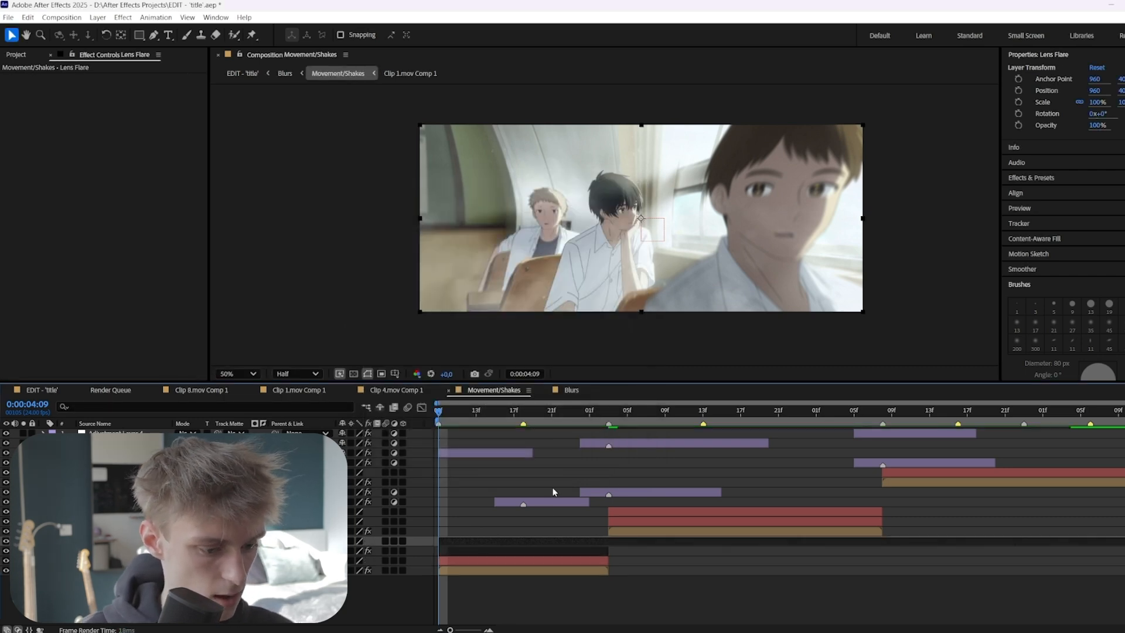
- Cut off the Lens Flare layer at 0:00:05:03, then open the effect search for it with the playhead at 0:00:04:14
drag(596, 423, 610, 432)
key(ctrl+shift+d)
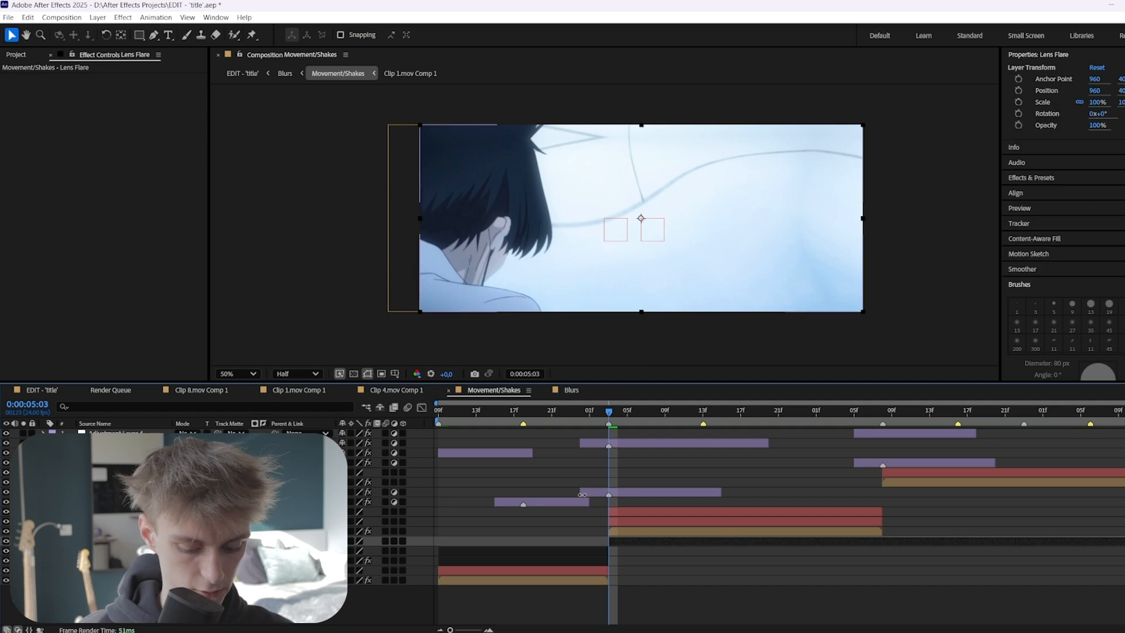
key(Delete)
click(485, 409)
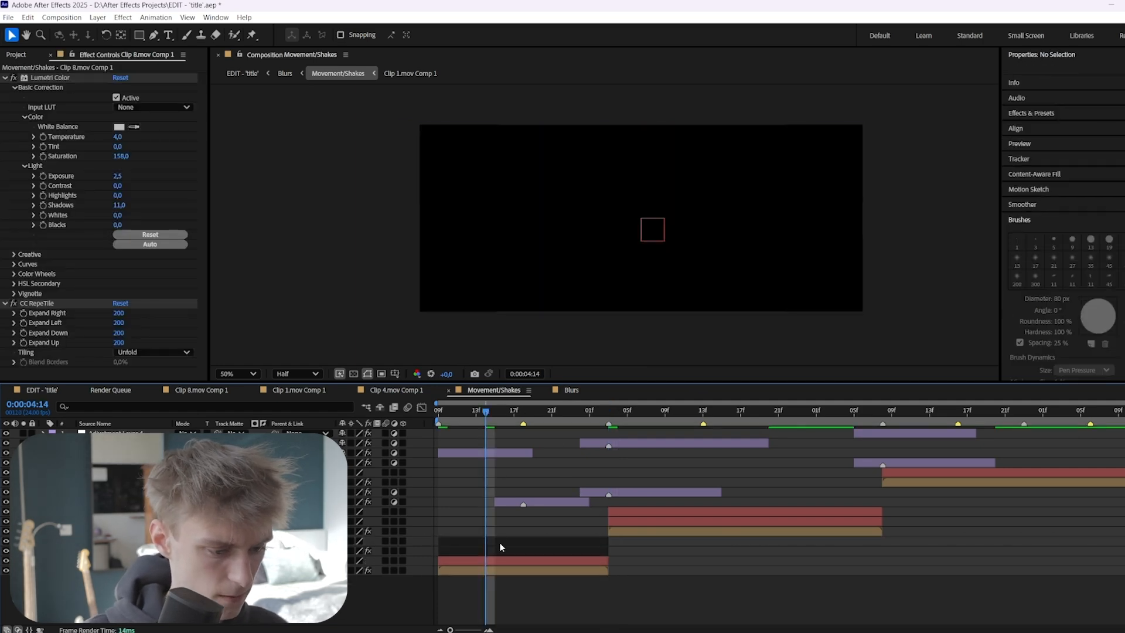
click(528, 541)
key(ctrl+space)
text(lens fl)
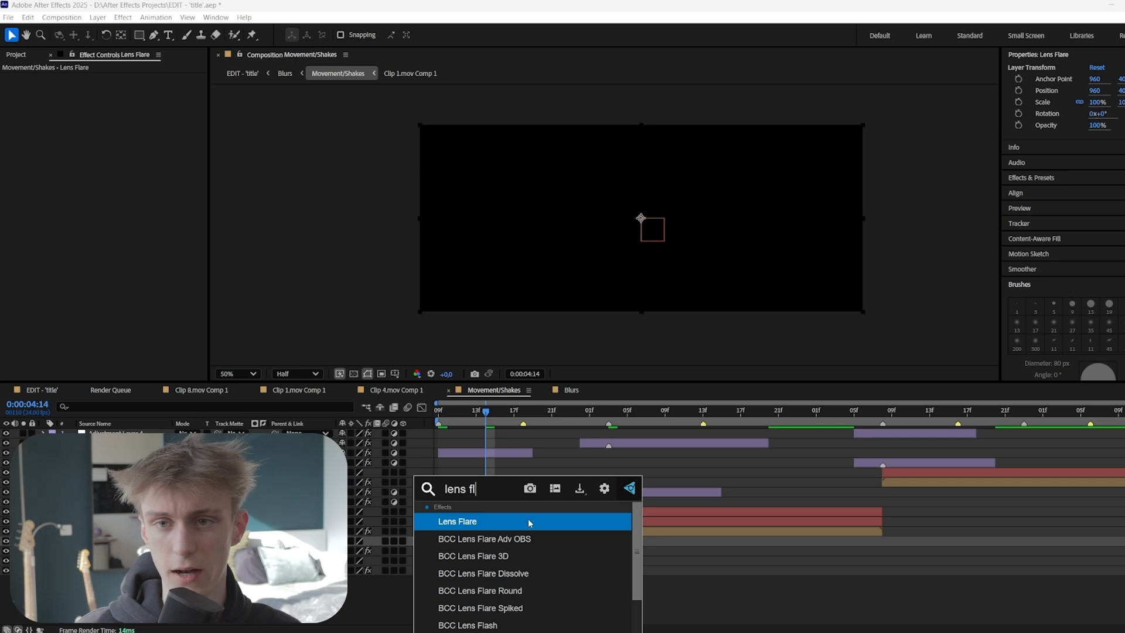
key(BackSpace)
key(BackSpace)
key(BackSpace)
key(BackSpace)
key(BackSpace)
key(BackSpace)
key(BackSpace)
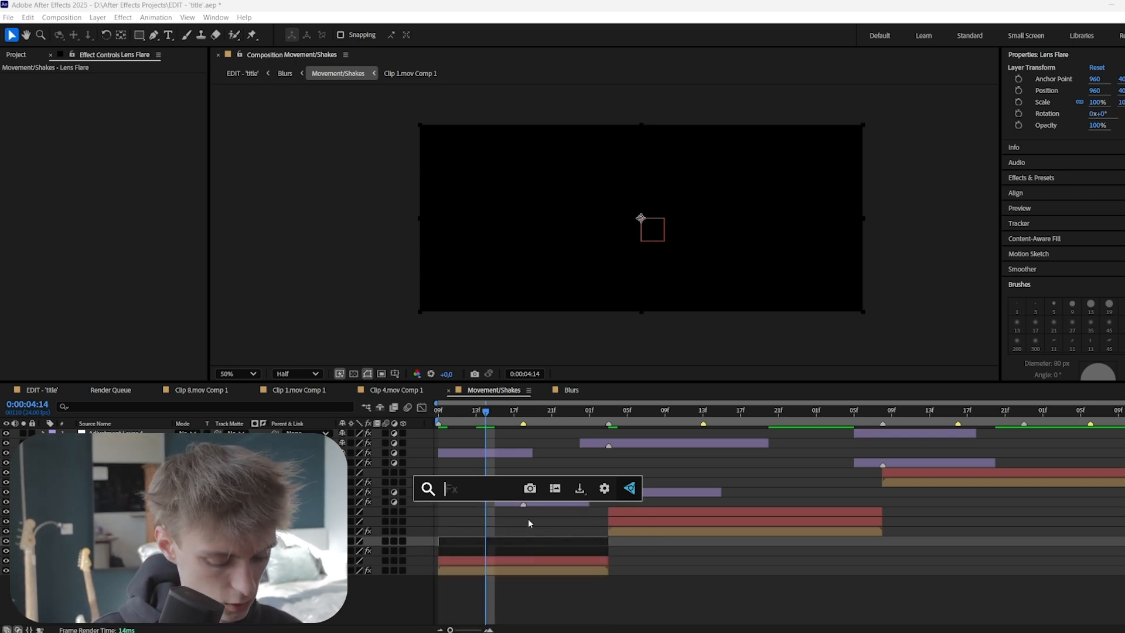
- Apply Optical Flares to the Lens Flare layer and load the Beached preset from the Light preset folder
text(optical)
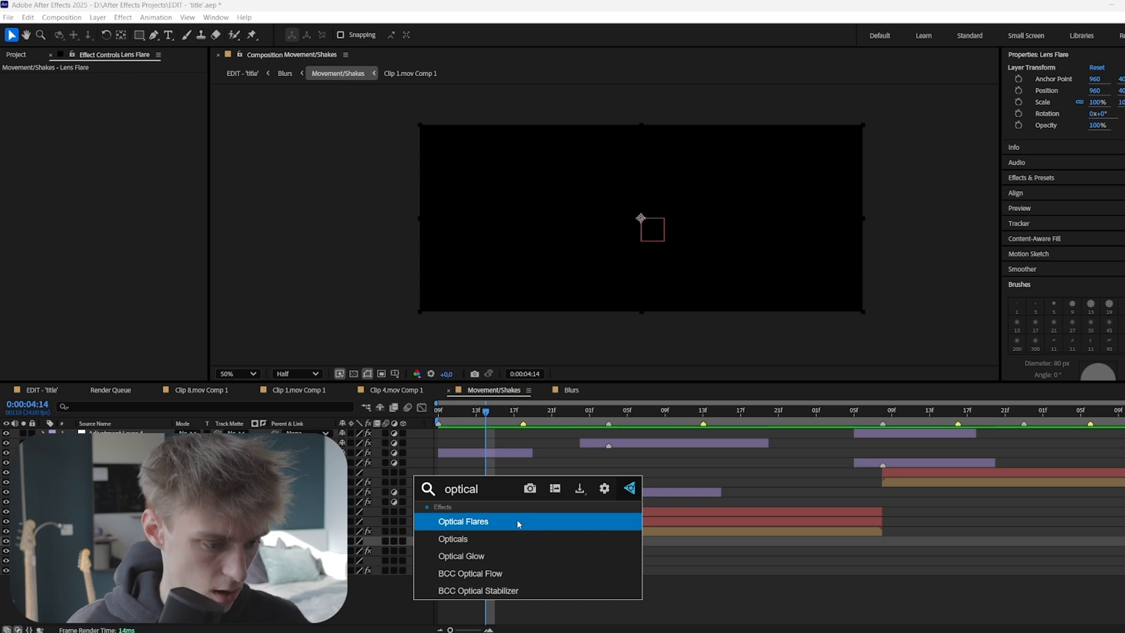
click(490, 522)
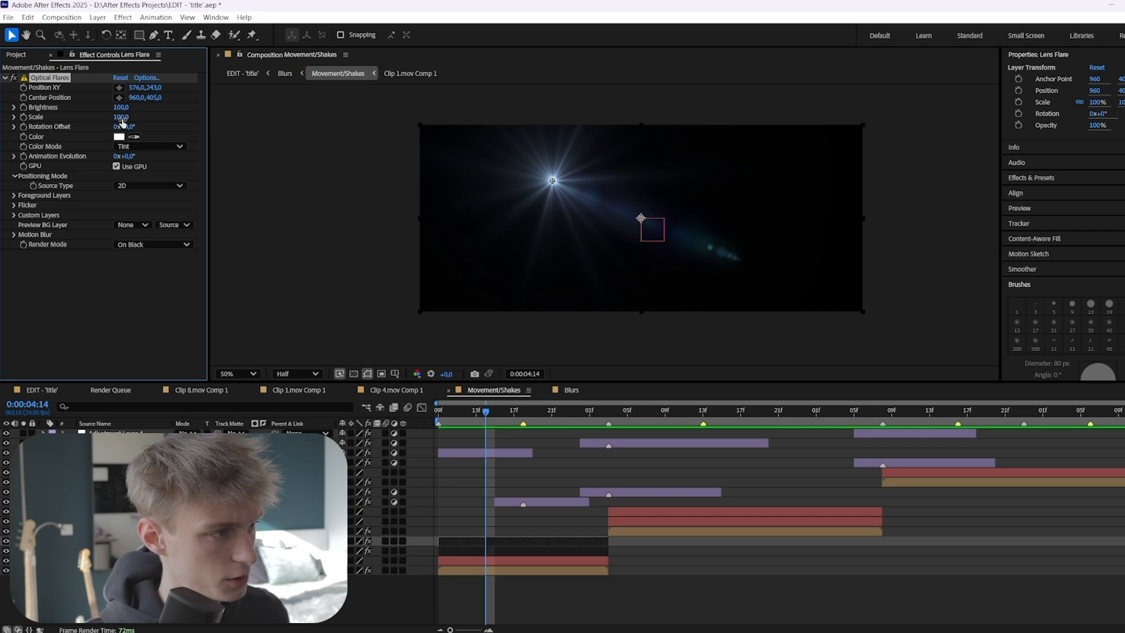
click(145, 78)
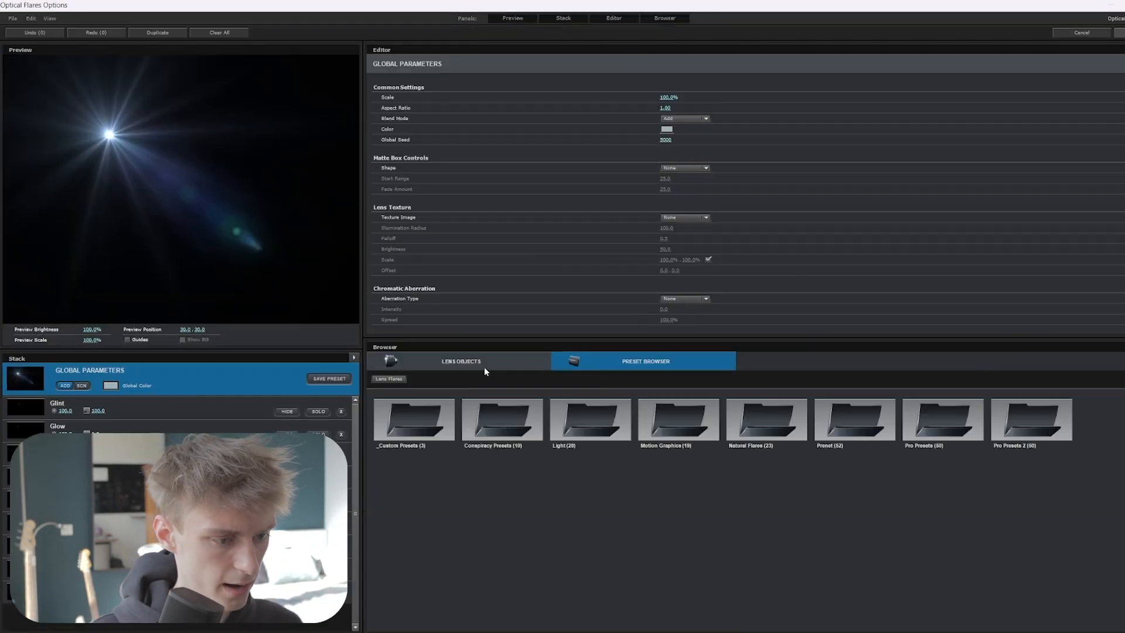
double_click(581, 420)
click(519, 425)
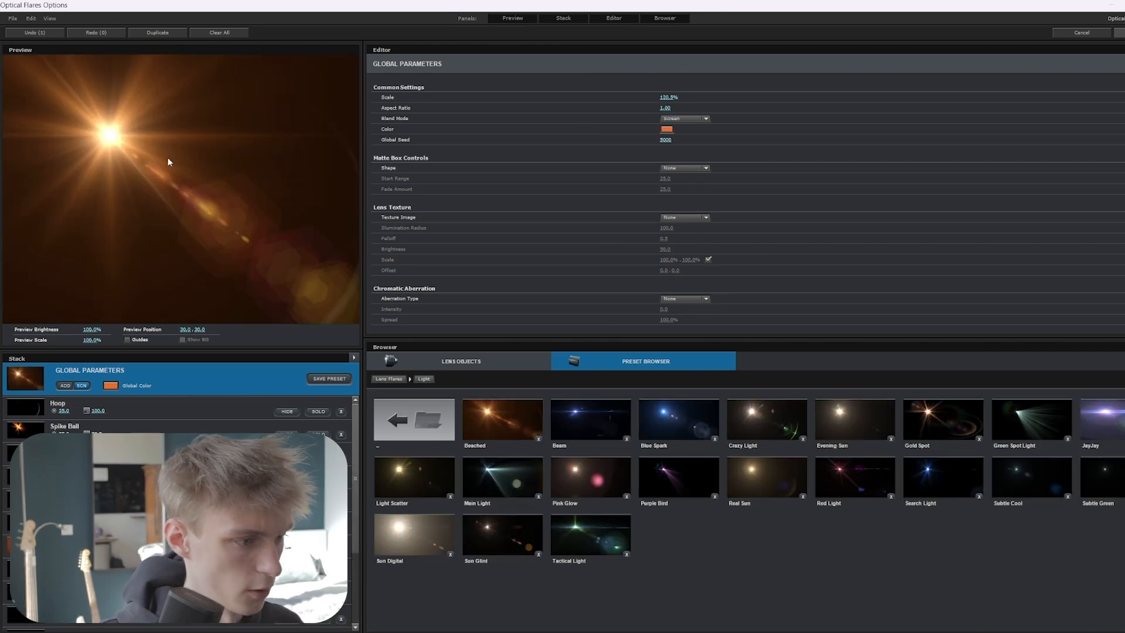
- Change the flare's global color to a more saturated orange and accept it
click(666, 129)
click(679, 91)
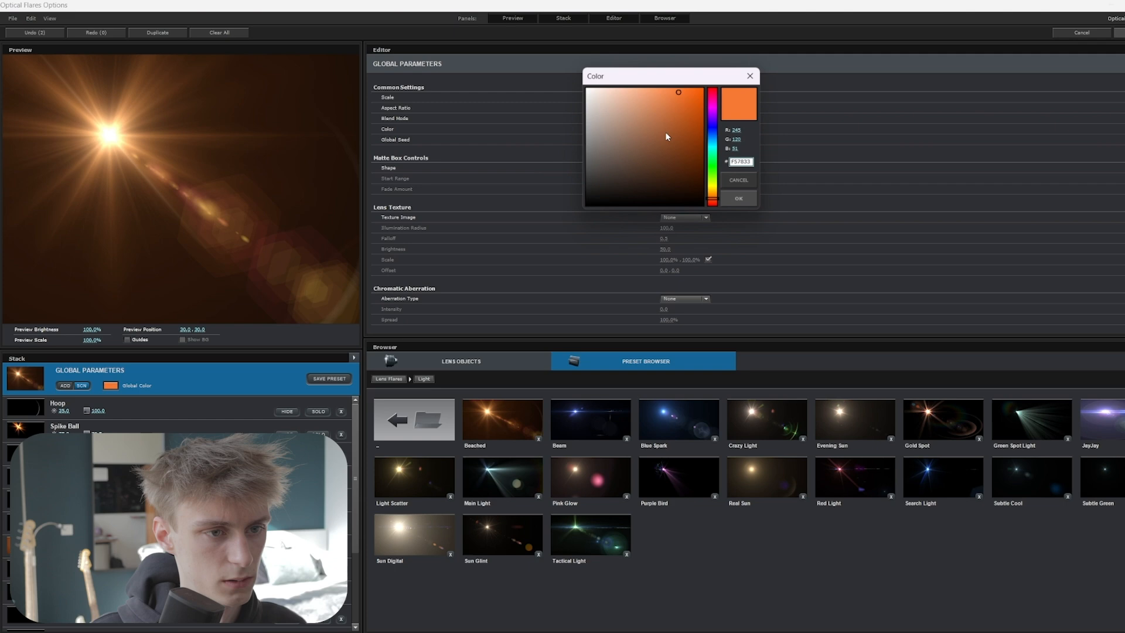
click(644, 89)
click(656, 91)
click(673, 93)
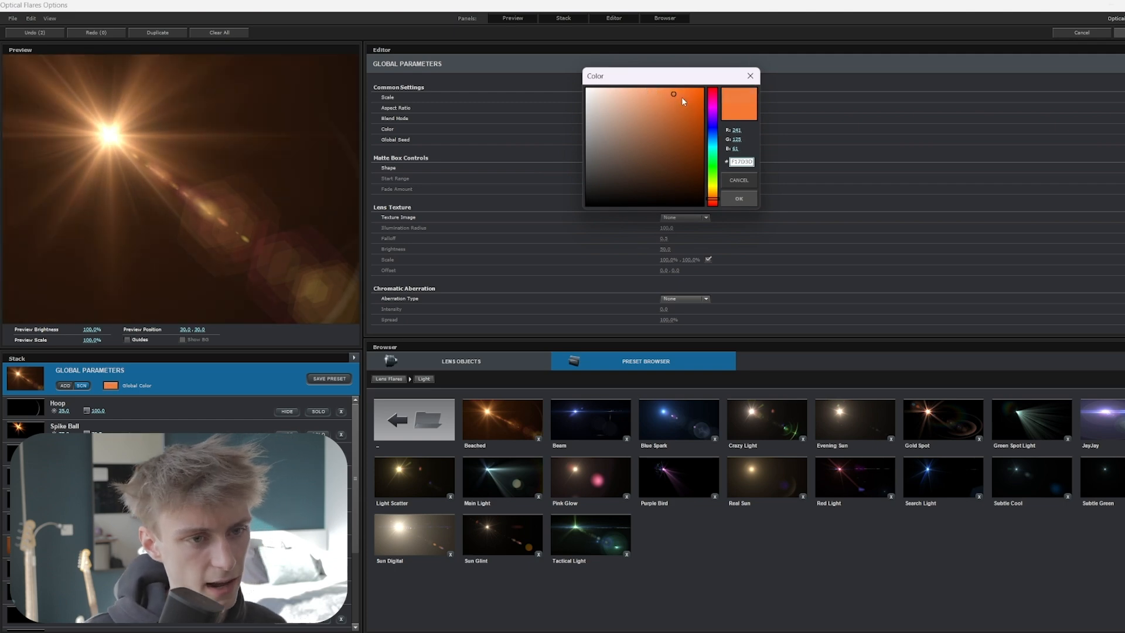
click(695, 90)
click(739, 199)
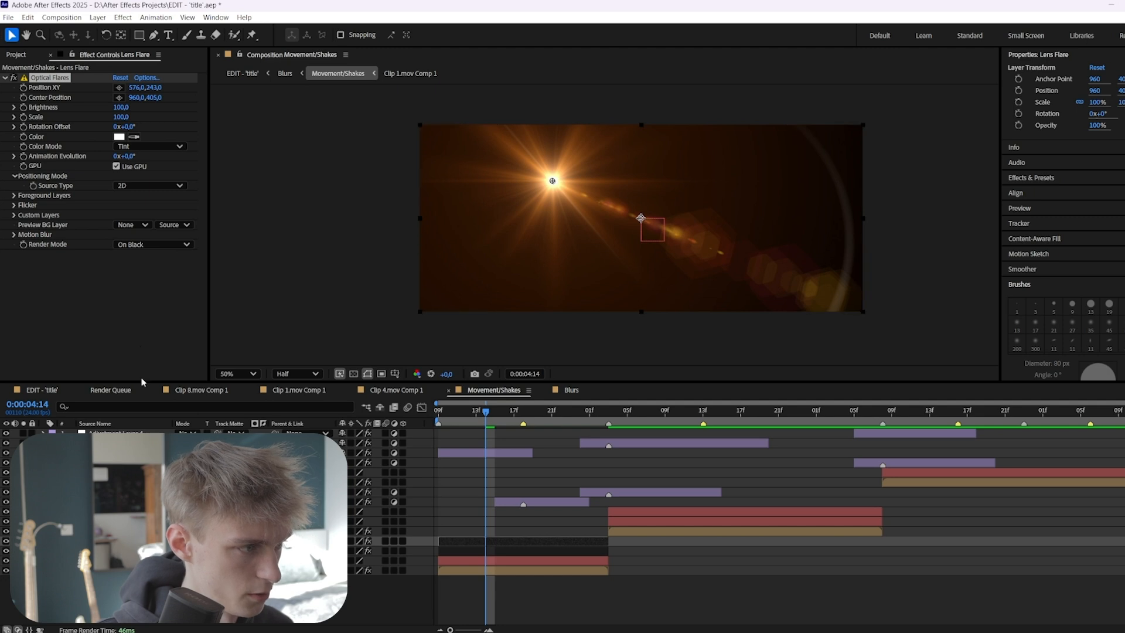
- Set the Optical Flares render mode to On Transparent and check the flare in the EDIT - 'title' composition
click(141, 245)
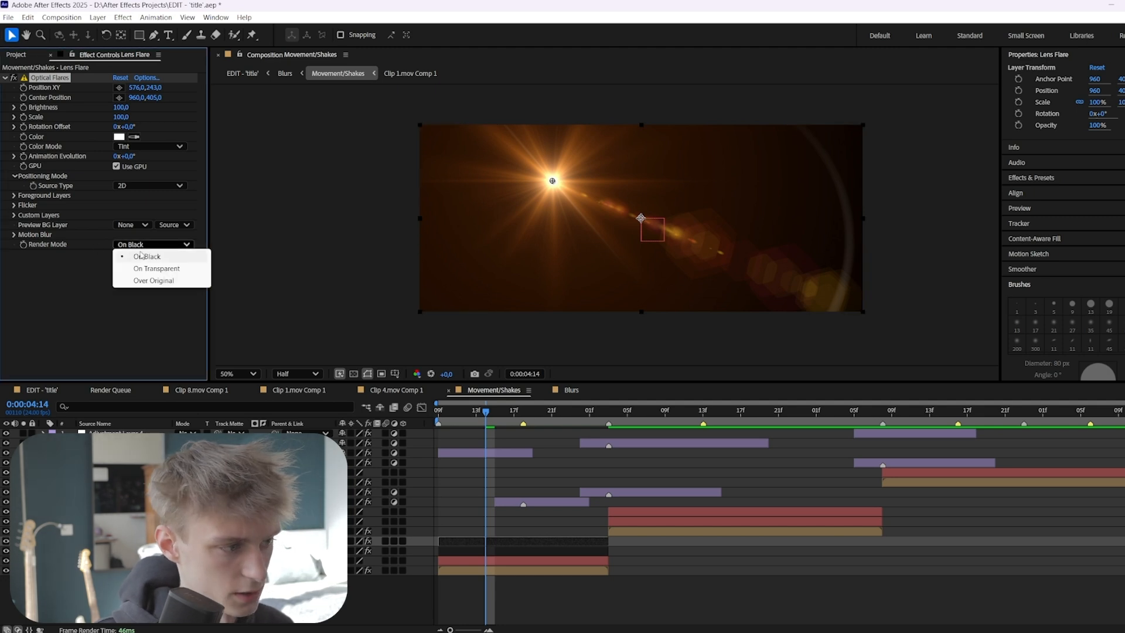
click(150, 269)
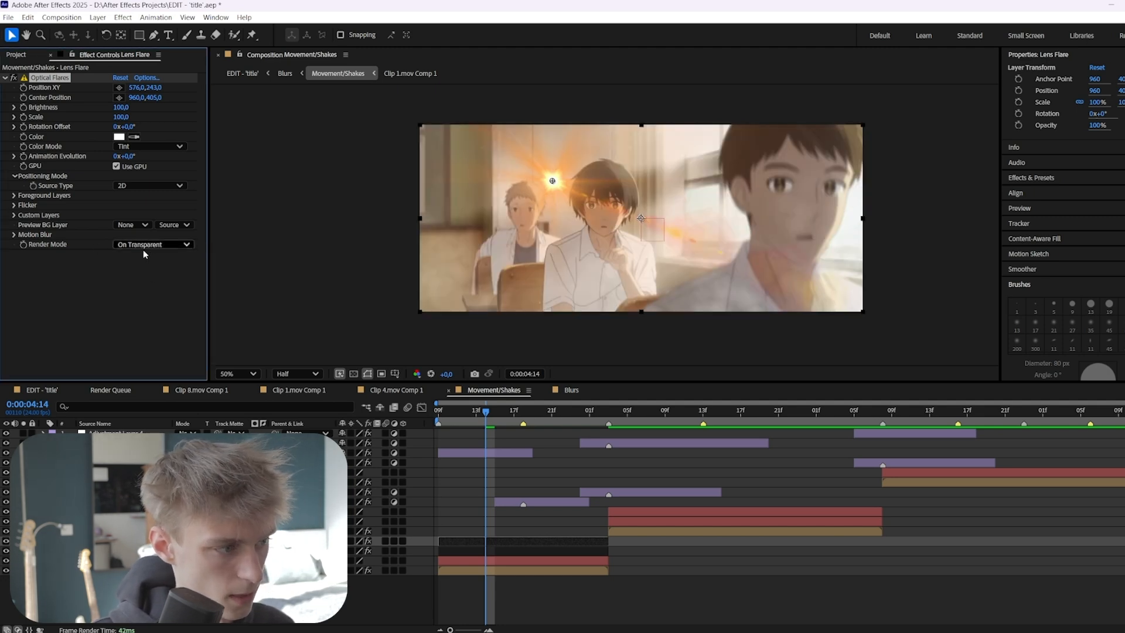
click(49, 389)
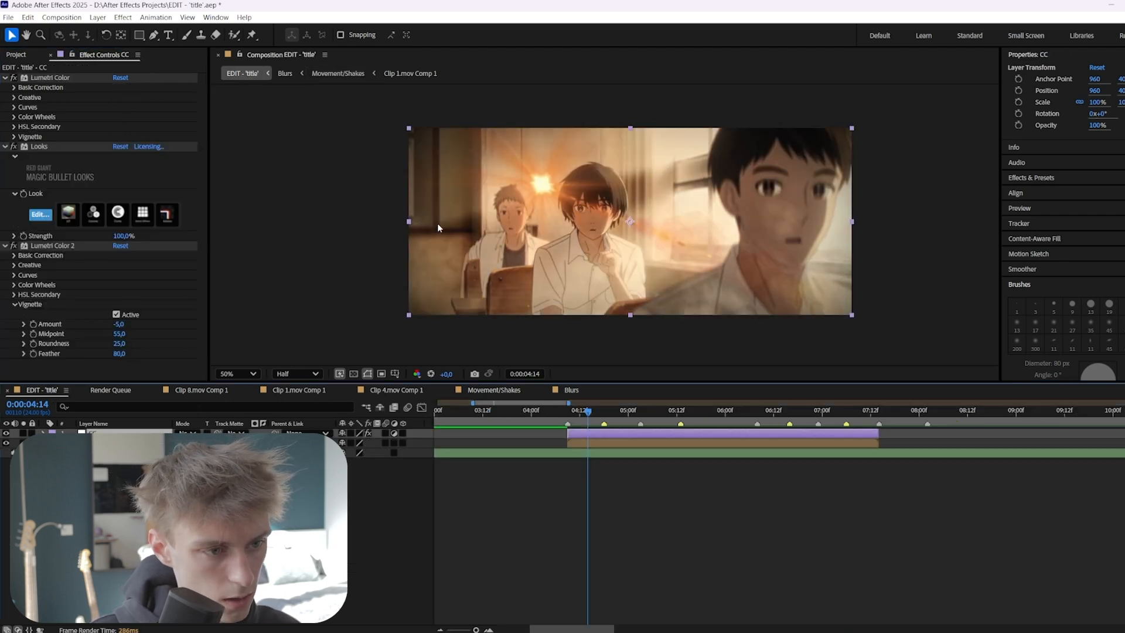
scroll(547, 167, up, 2)
key(comma)
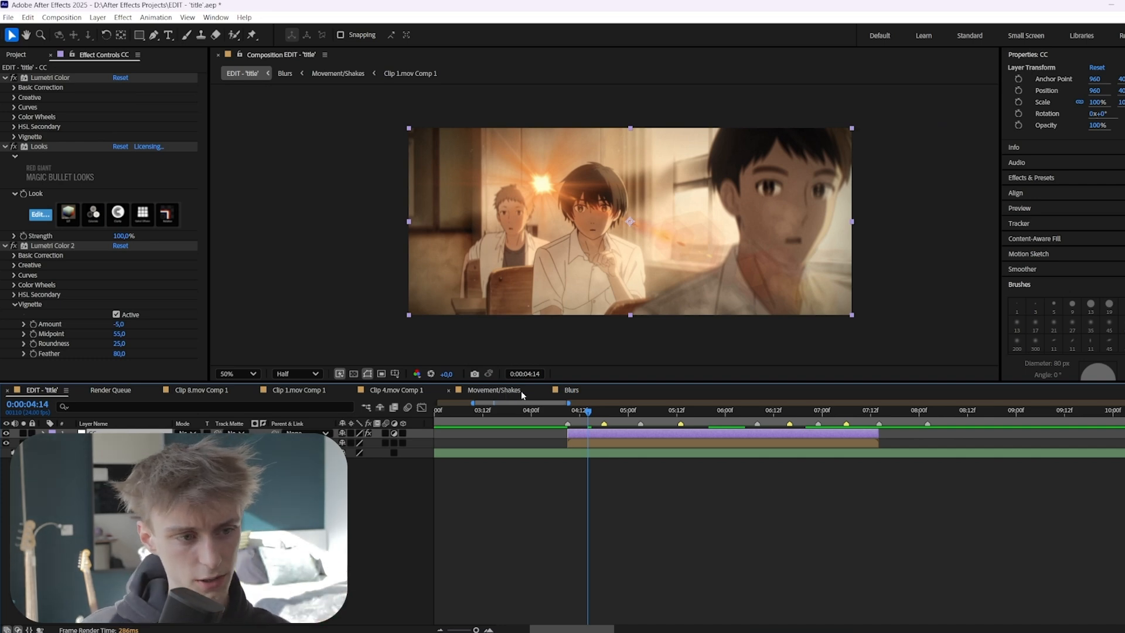
- Lighten the Optical Flares global color to a paler orange in Movement/Shakes and check the flare in the EDIT - 'title' composition
click(494, 390)
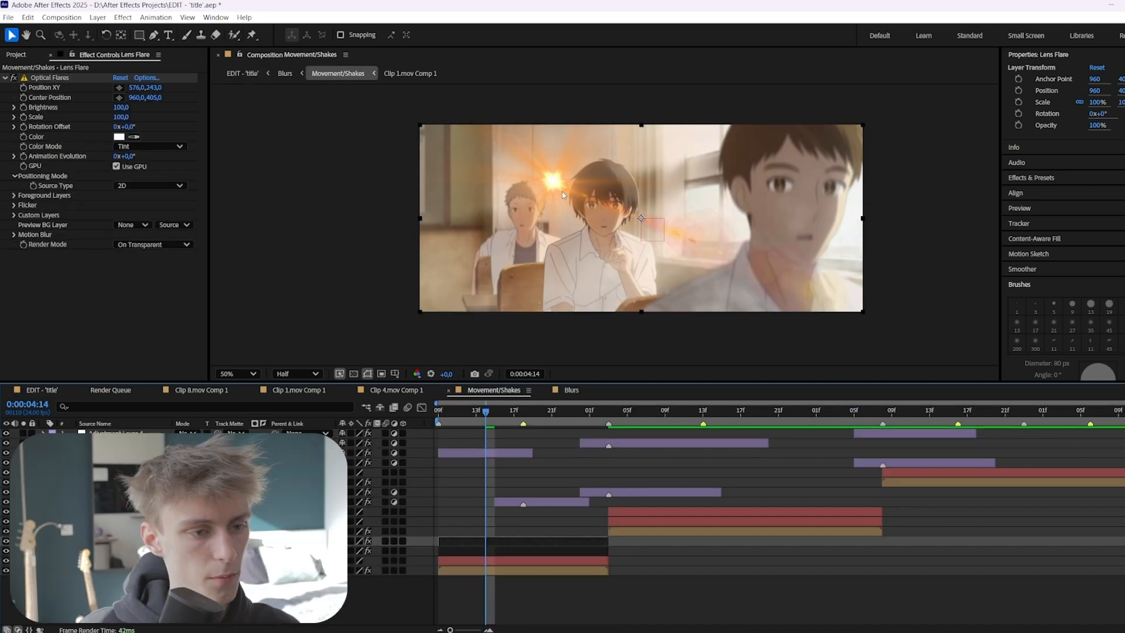
click(146, 77)
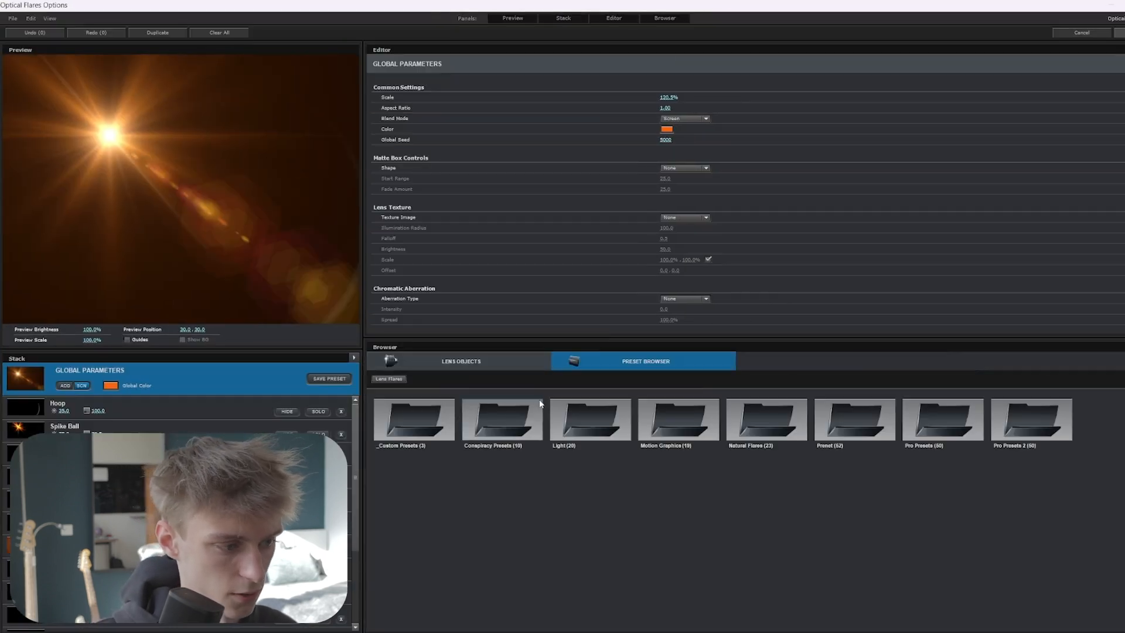
click(113, 388)
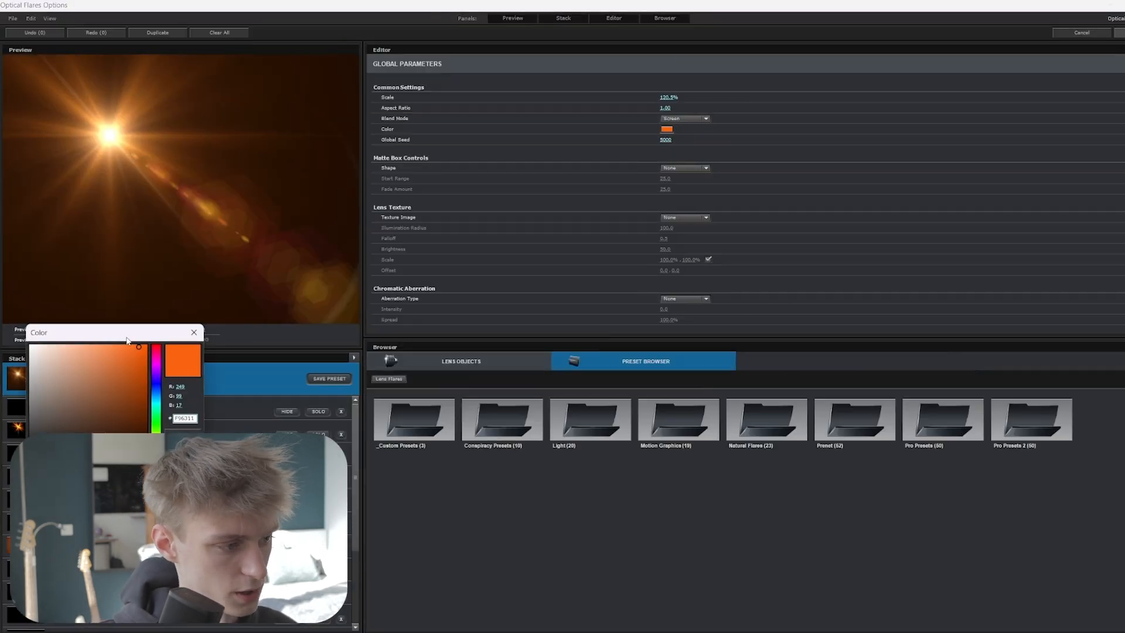
click(90, 350)
click(194, 332)
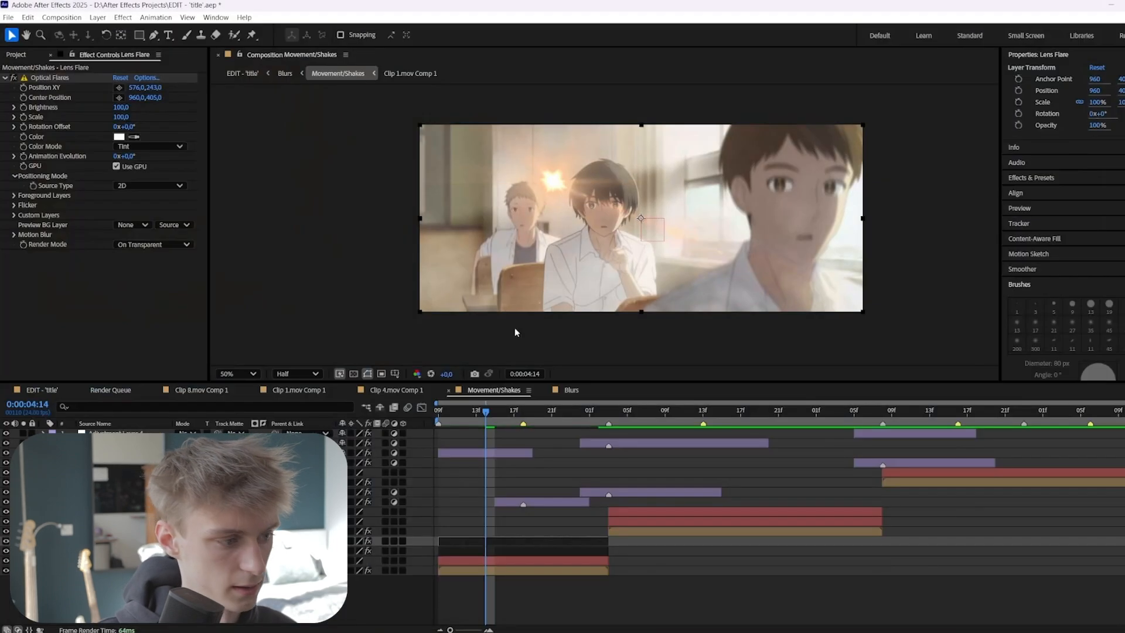
click(58, 393)
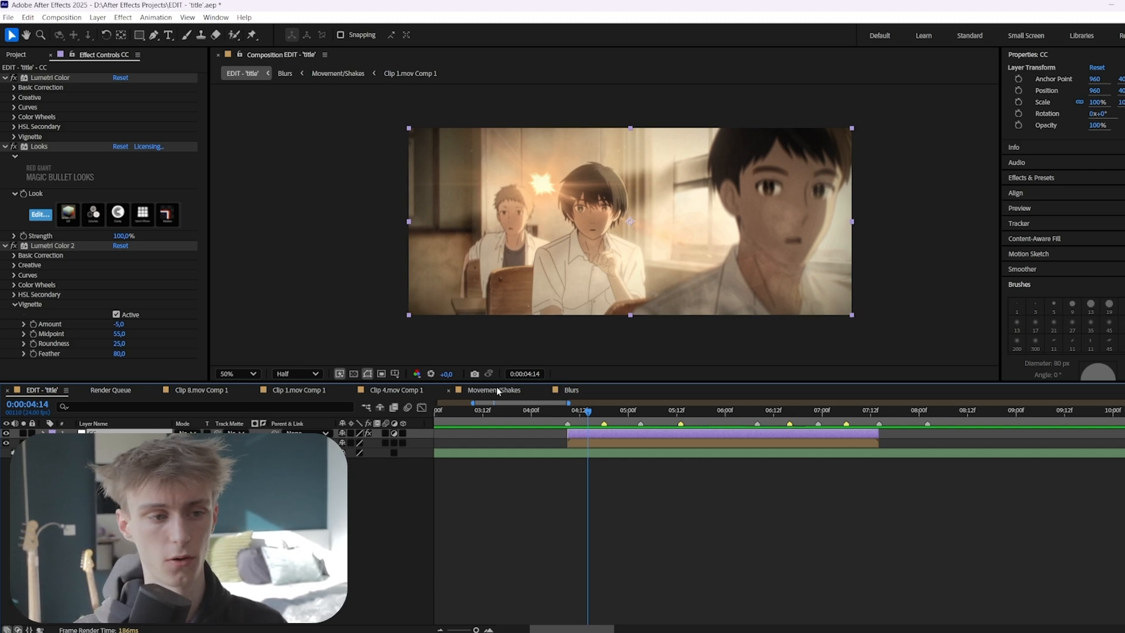
right_click(544, 183)
click(469, 478)
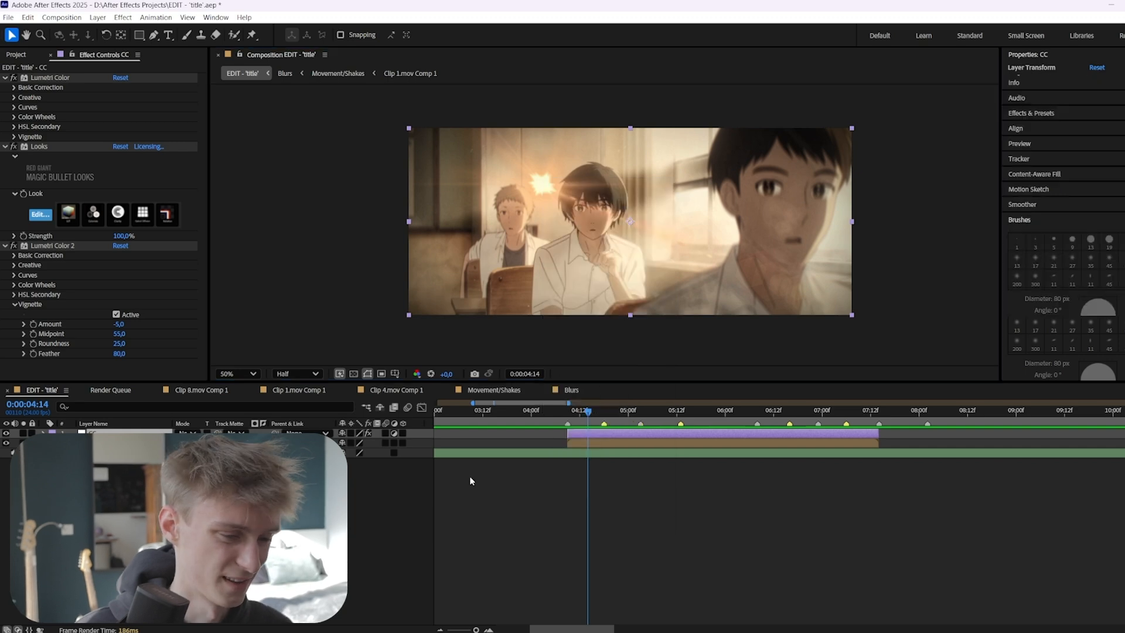
- Move the flare in Movement/Shakes to about 1158, 281 beside the window and set the playhead to 0:00:04:09
click(587, 433)
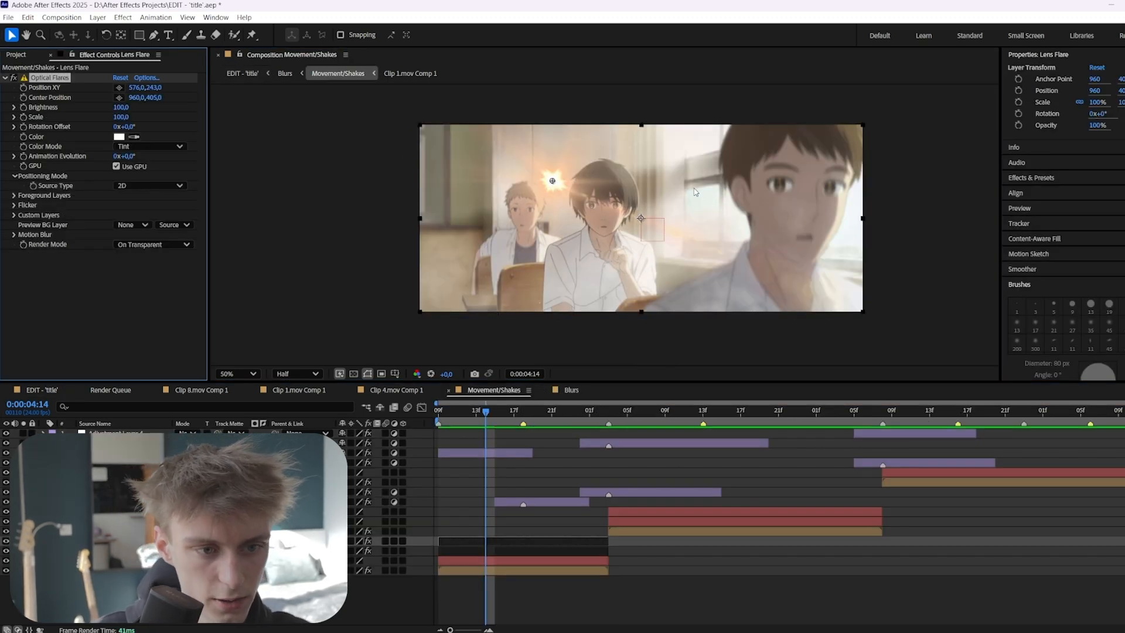
scroll(740, 198, up, 4)
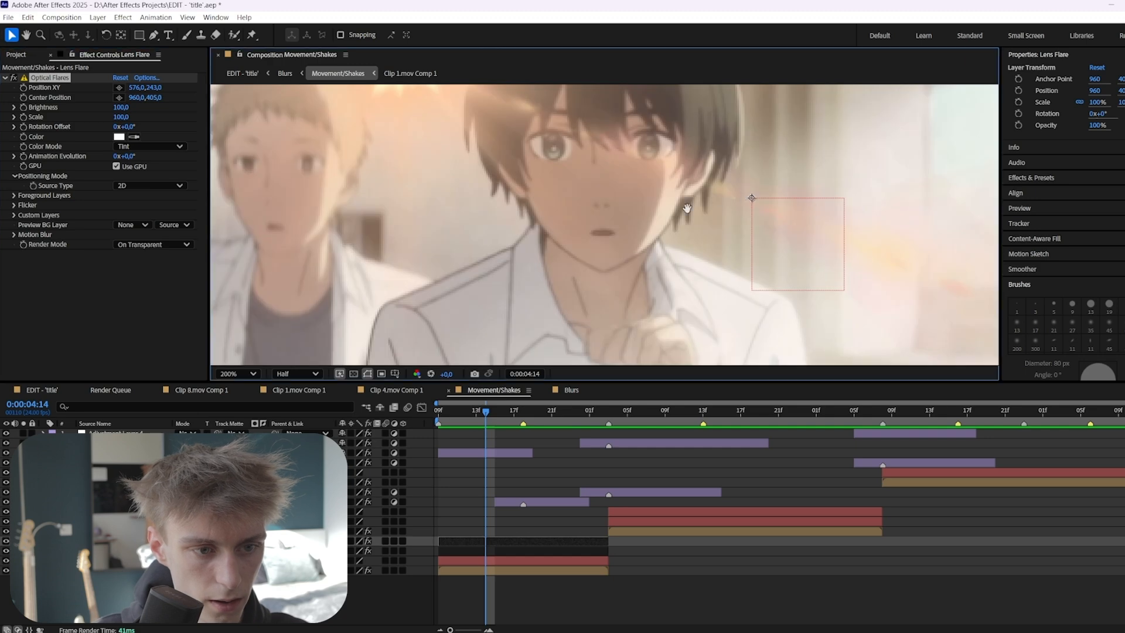
scroll(677, 188, down, 2)
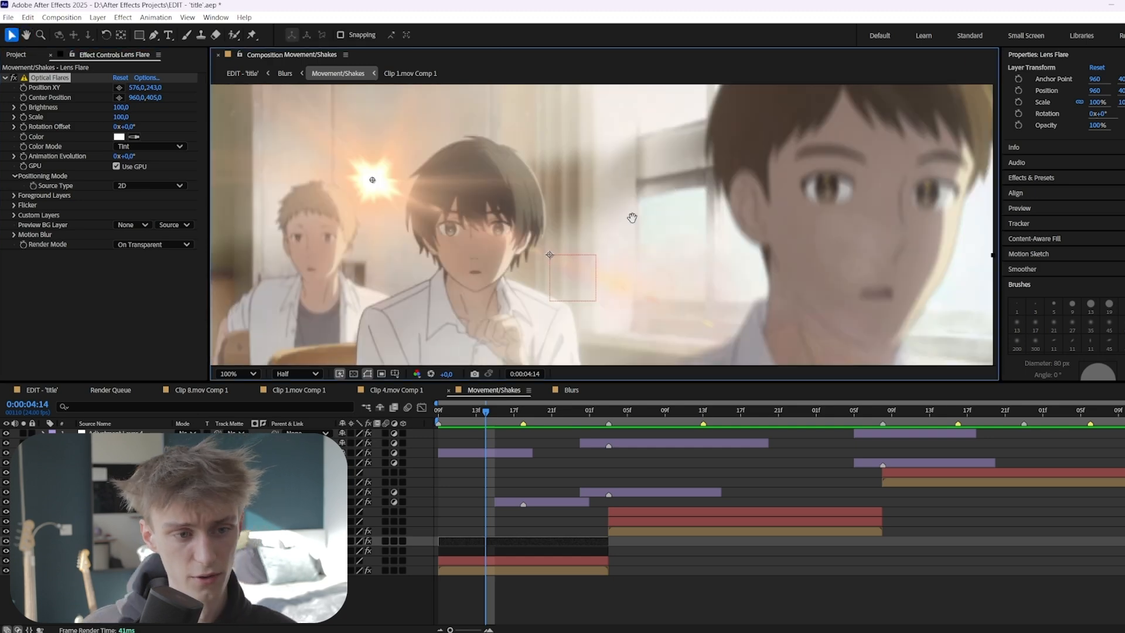
scroll(649, 206, down, 2)
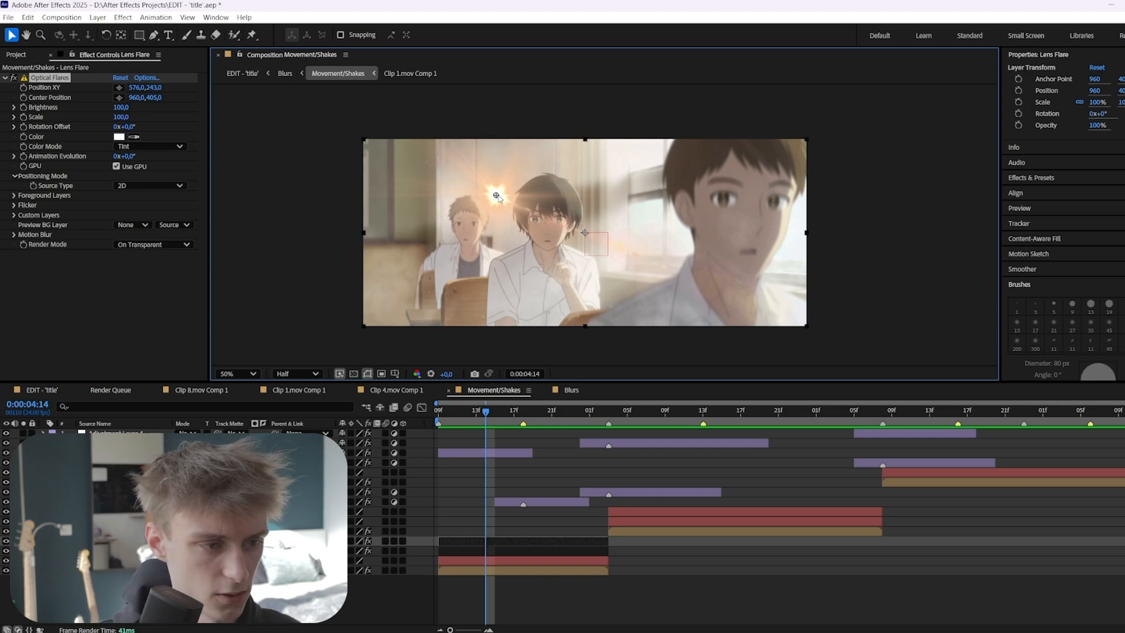
drag(497, 197, 630, 204)
drag(486, 411, 431, 423)
scroll(628, 213, up, 1)
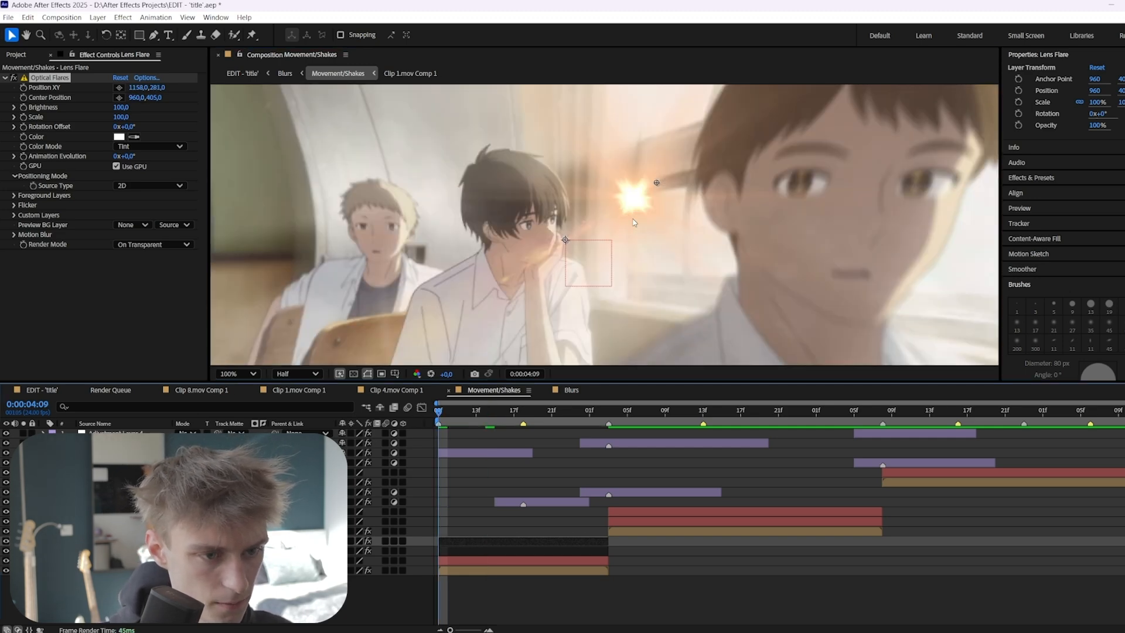
- Keyframe the flare's Position XY at 1183, 290 on frame 0:00:04:09 and at 1187, 287 on frame 0:00:04:10
drag(632, 195, 645, 200)
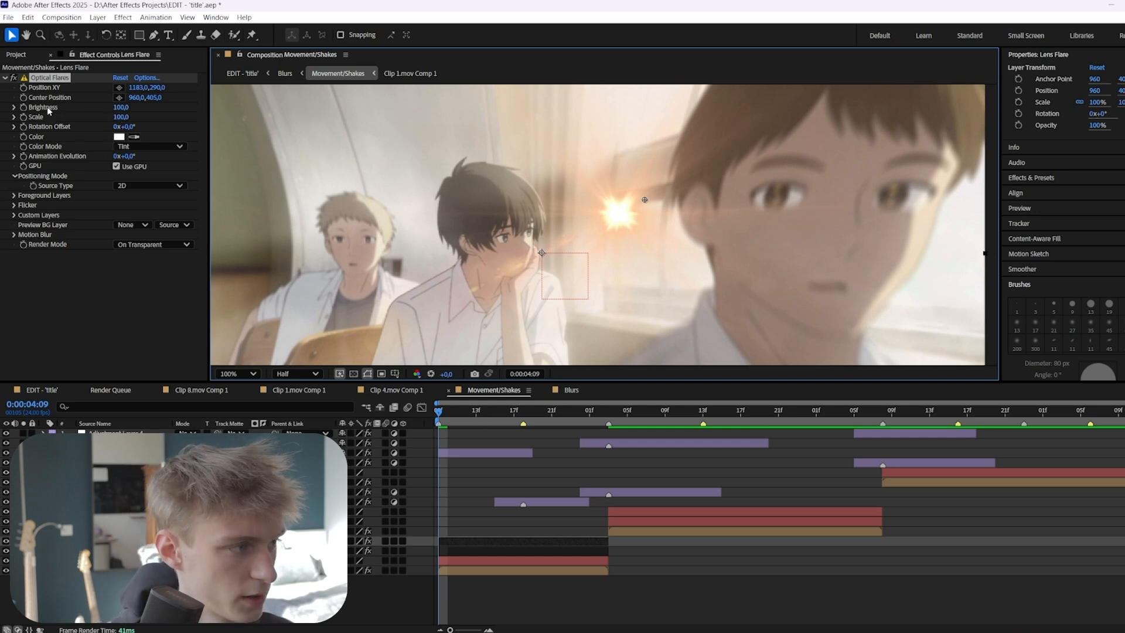
click(25, 87)
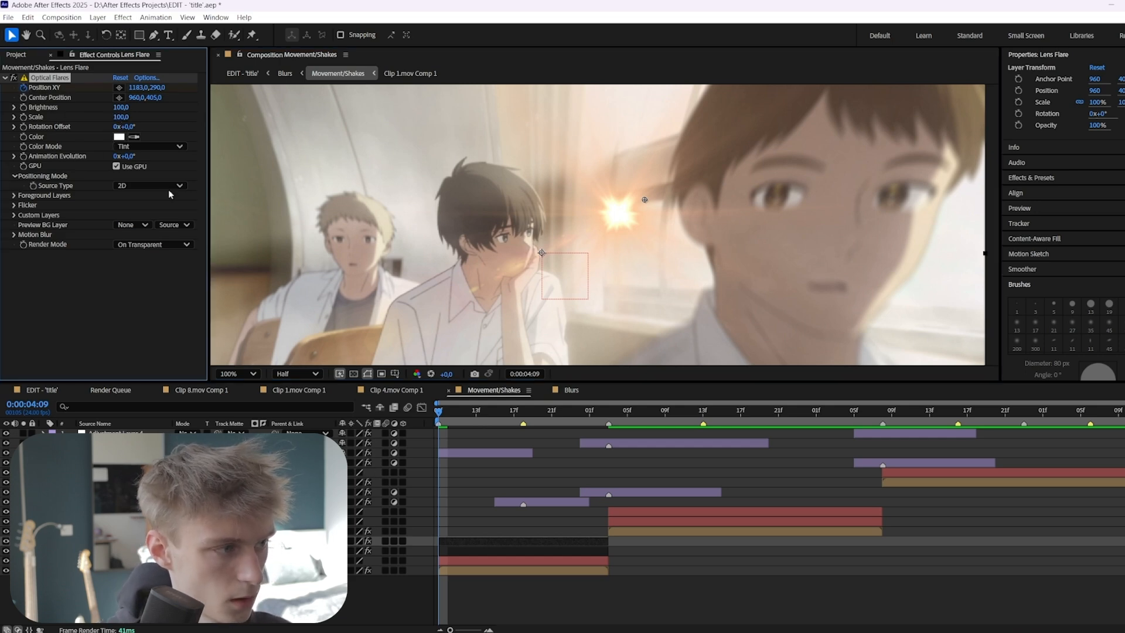
key(u)
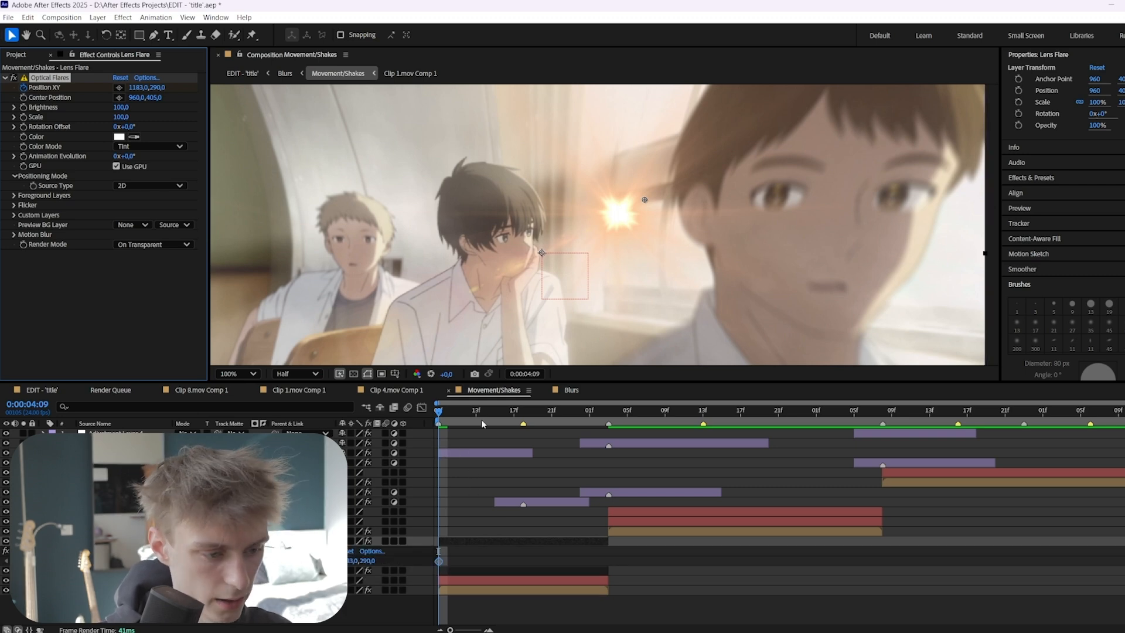
key(Page_Down)
drag(645, 200, 647, 198)
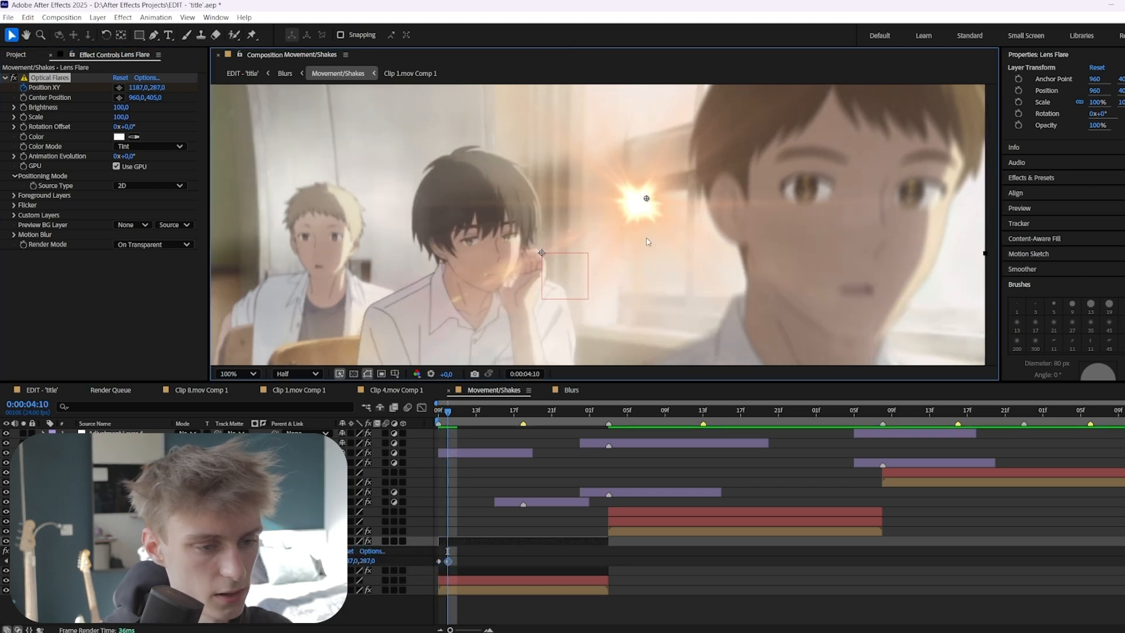
- Step through the frames after 0:00:04:10 to check the flare's alignment with the window, ending at 0:00:04:13
key(Page_Down)
key(Page_Down)
key(Page_Down)
key(Page_Down)
key(Page_Down)
key(Page_Down)
key(Page_Down)
key(Page_Down)
key(Page_Down)
key(Page_Down)
key(Page_Down)
key(Page_Down)
key(Page_Down)
key(Page_Down)
key(Page_Down)
key(Page_Down)
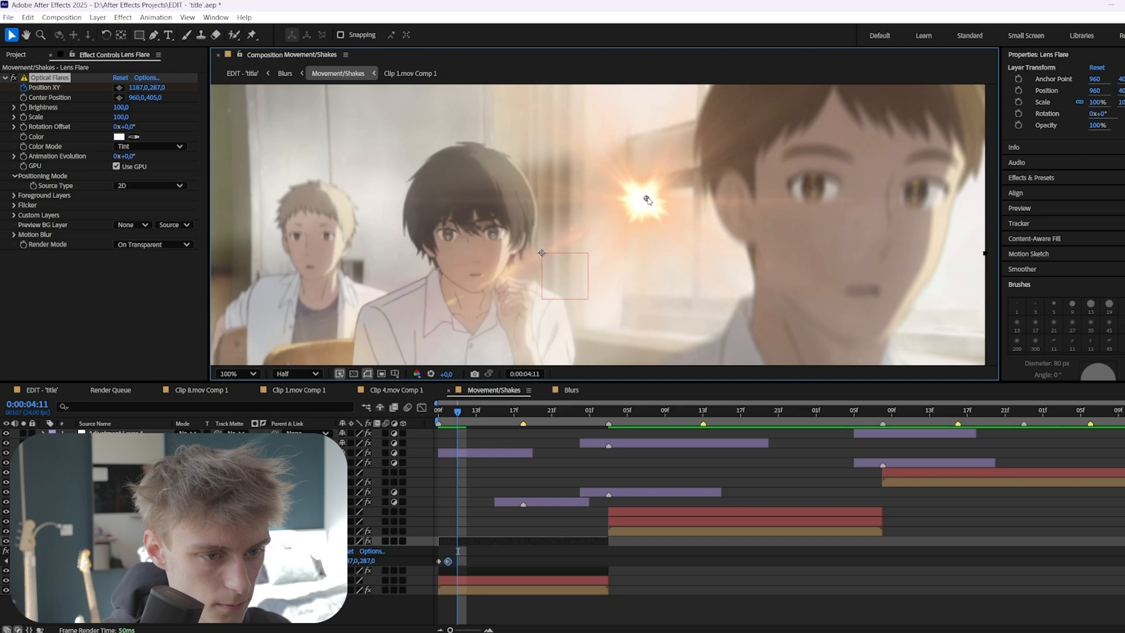
click(534, 418)
key(Home)
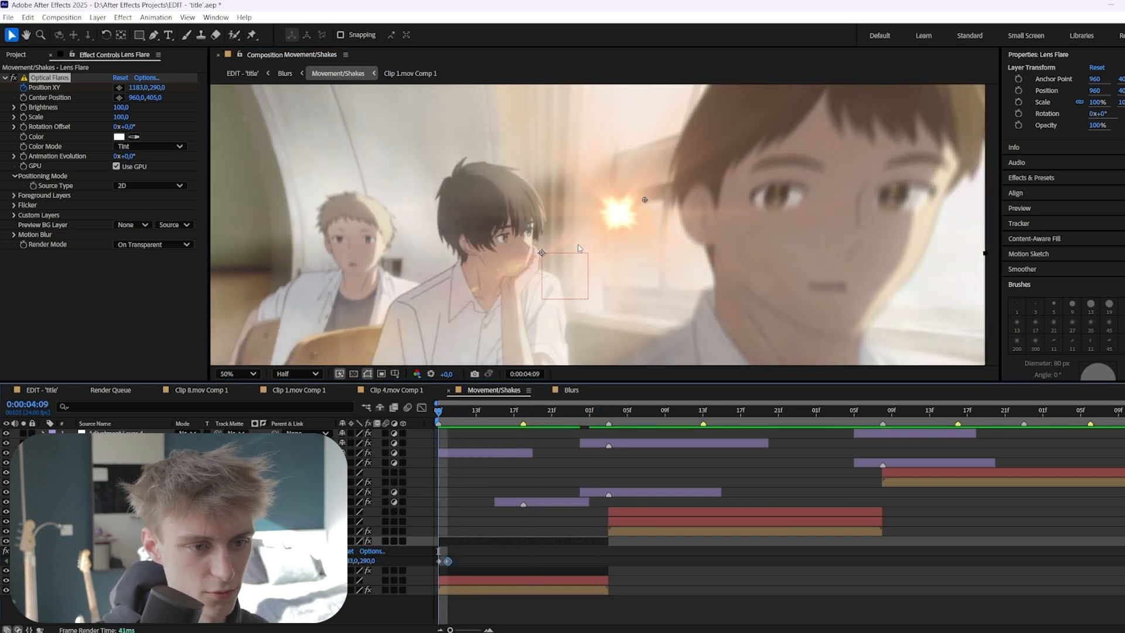
scroll(579, 249, down, 1)
click(477, 418)
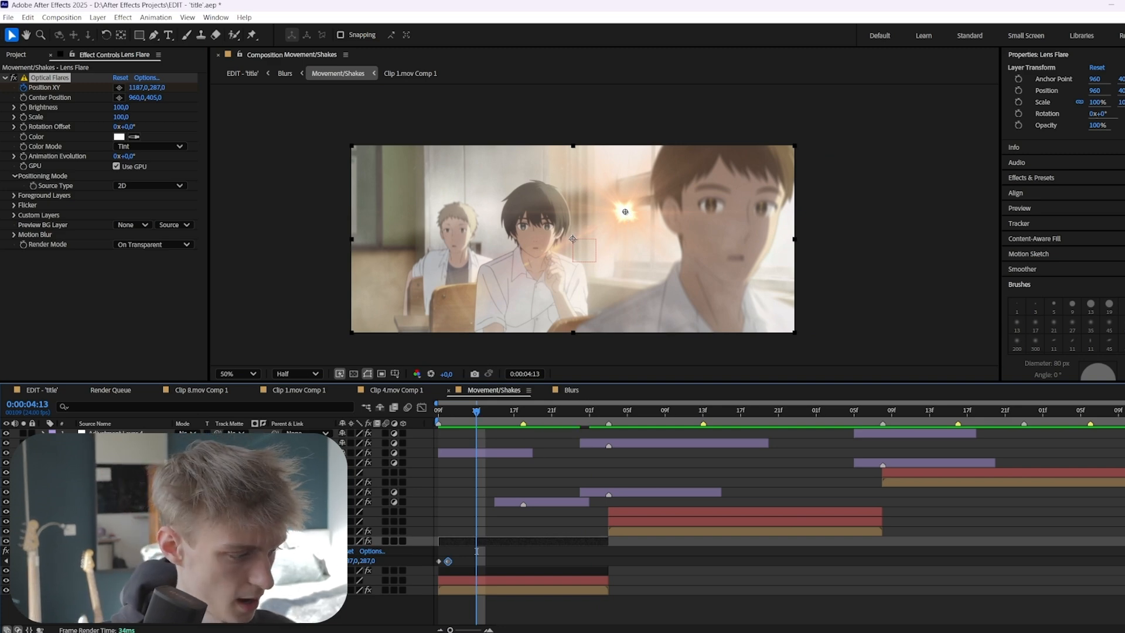
- Set the Optical Flares flicker speed to 80 and its amount to 60 on the Lens Flare layer
key(u)
click(498, 541)
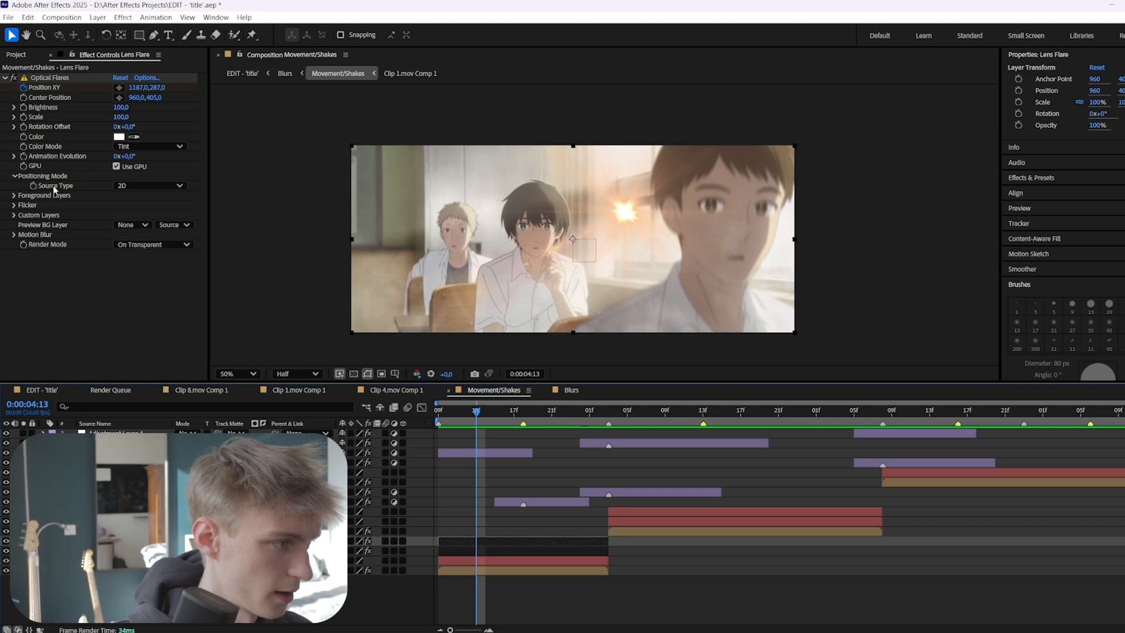
click(13, 207)
click(13, 206)
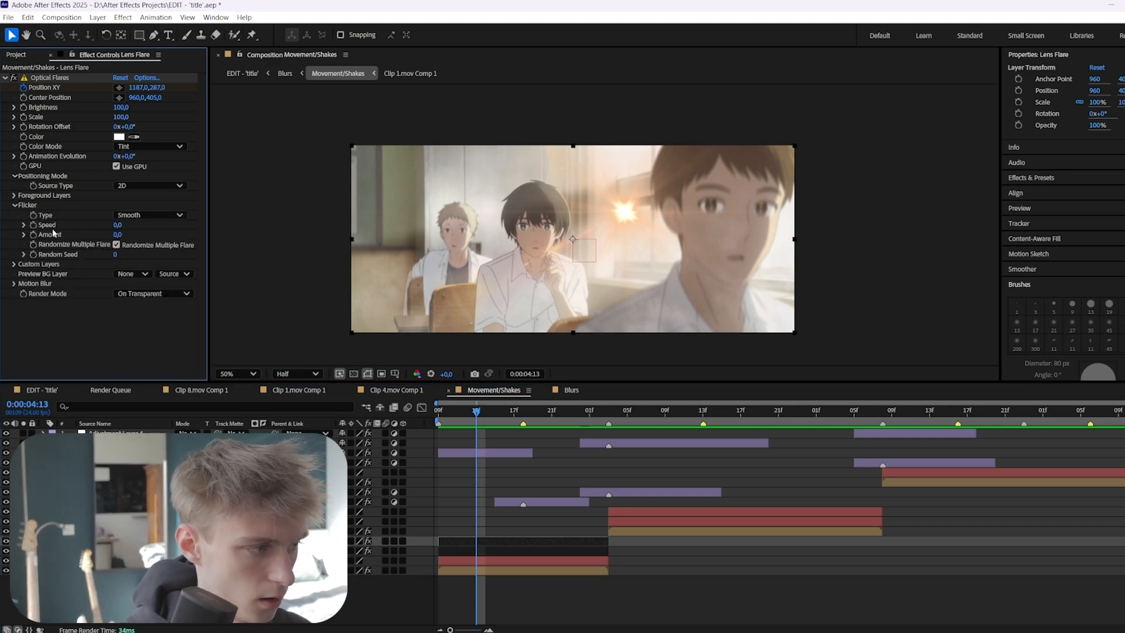
click(119, 226)
text(80)
key(Return)
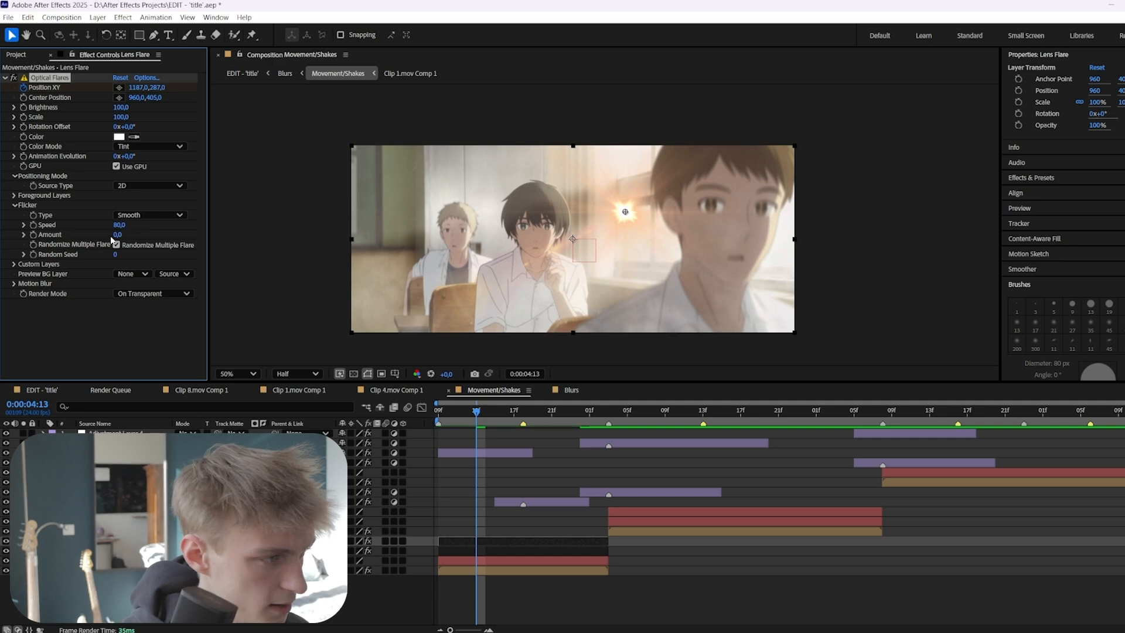
click(117, 235)
text(60)
key(Return)
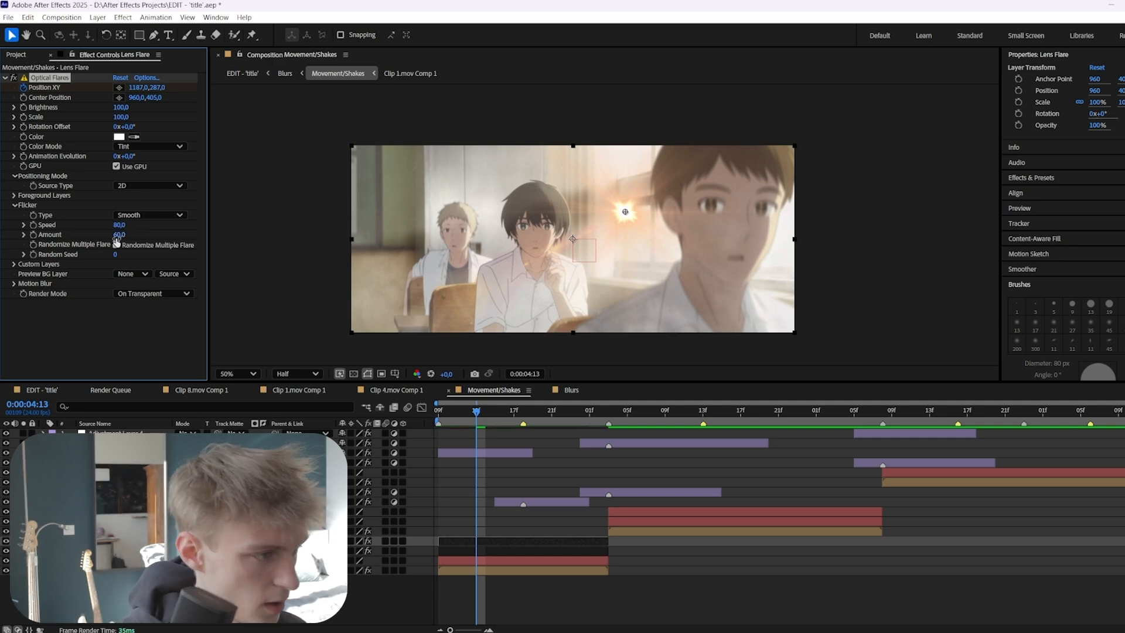
click(150, 215)
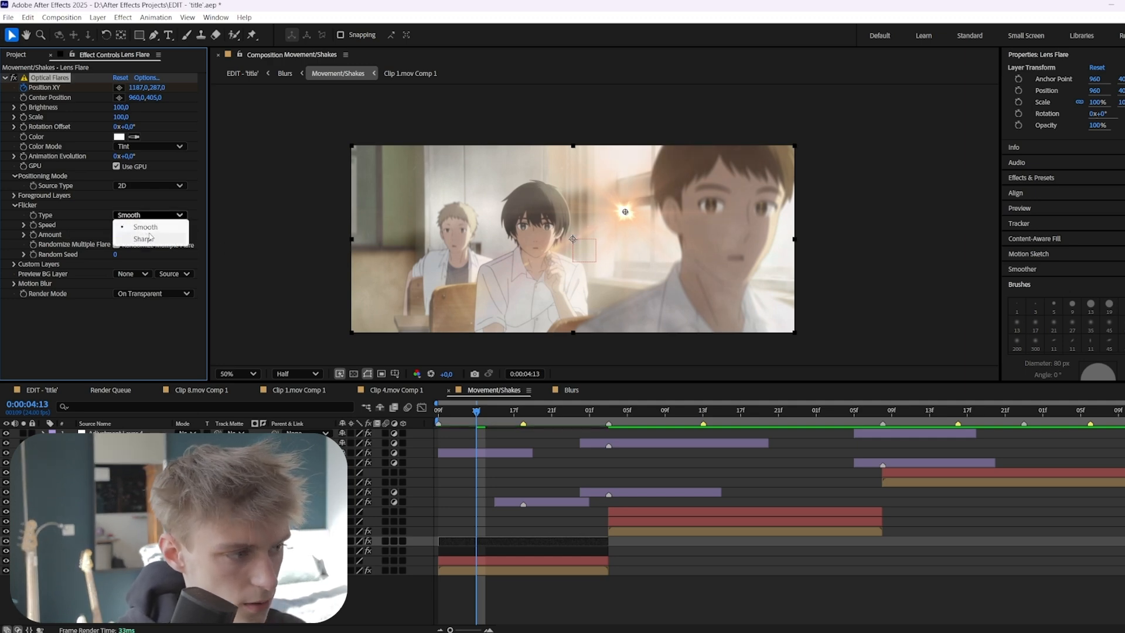
click(145, 200)
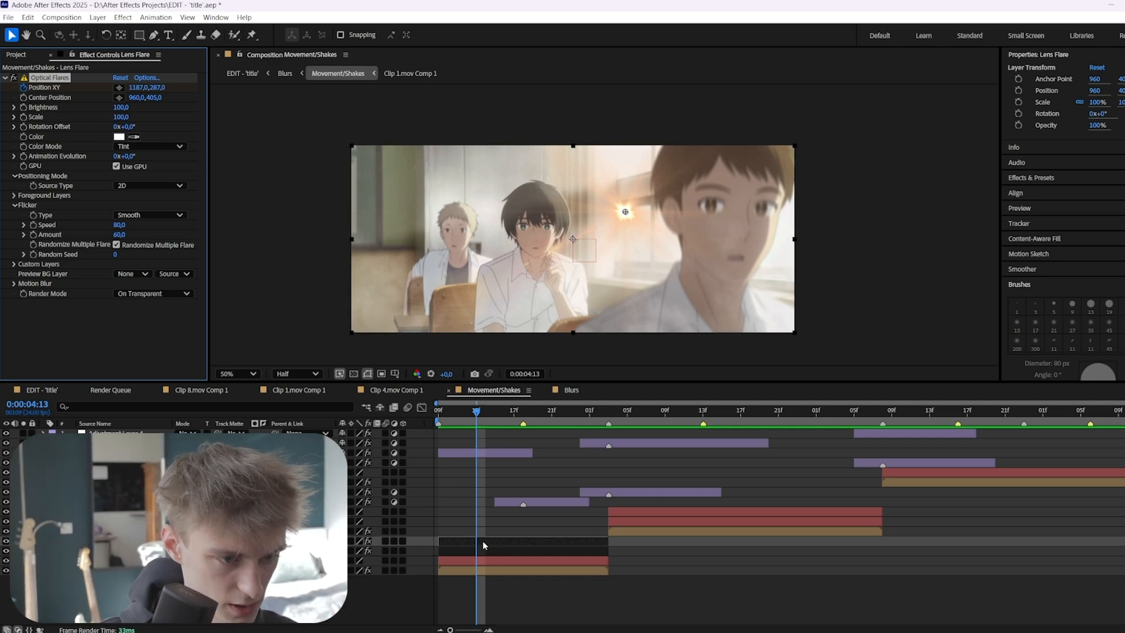
key(t)
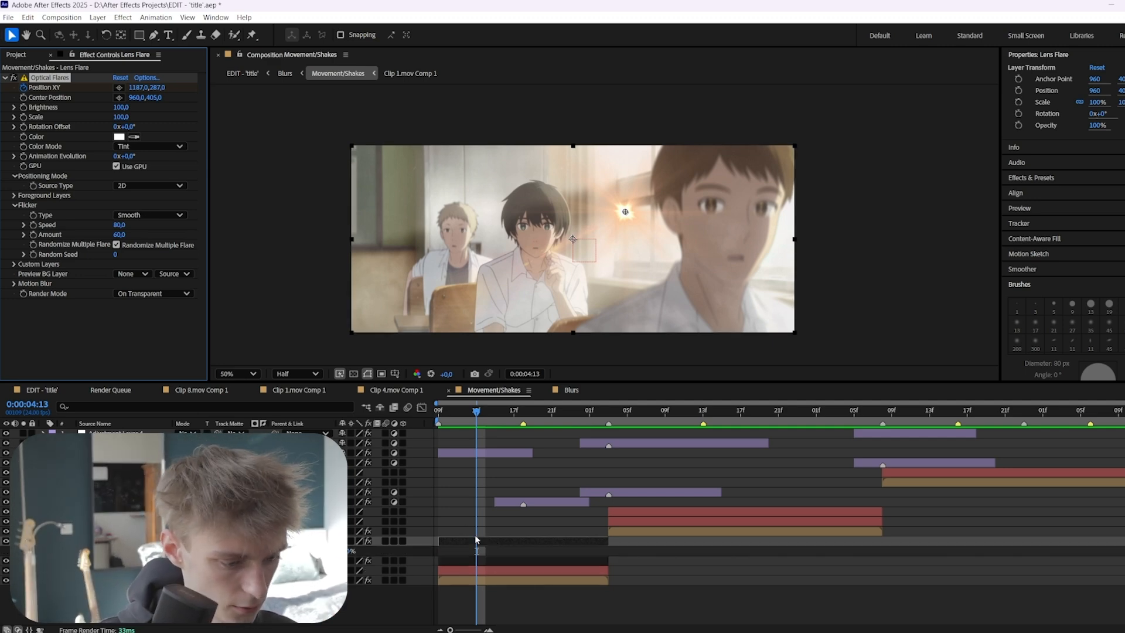
click(477, 551)
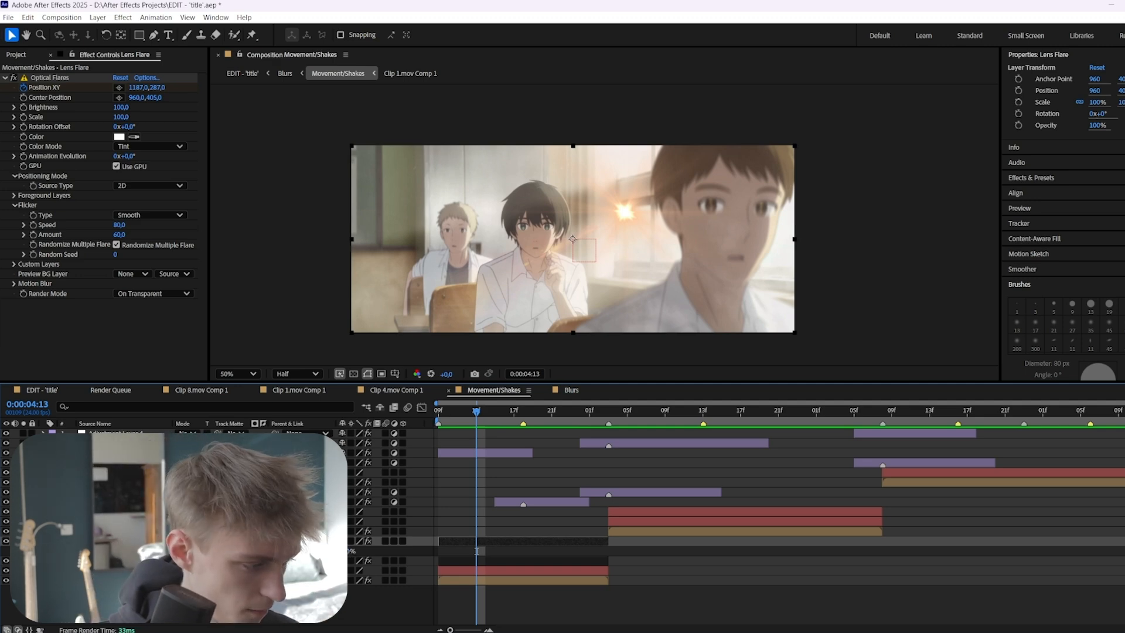
key(t)
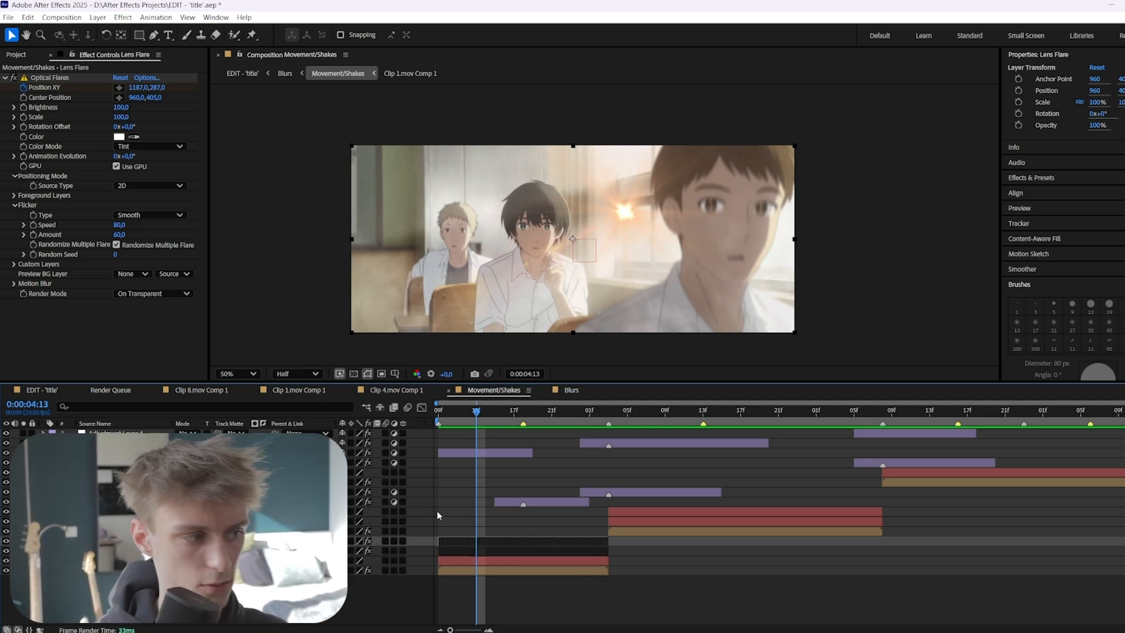
- Review the Lens Flare layer's position keyframes around 0:00:05:00 and return the playhead to 0:00:04:09
drag(477, 411, 580, 413)
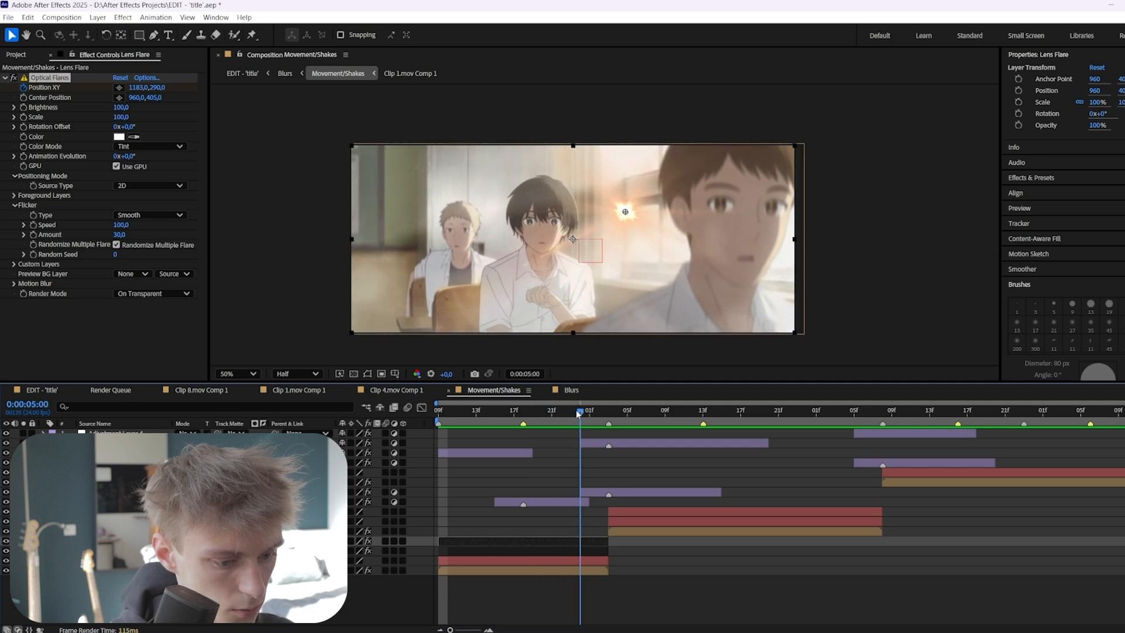
key(u)
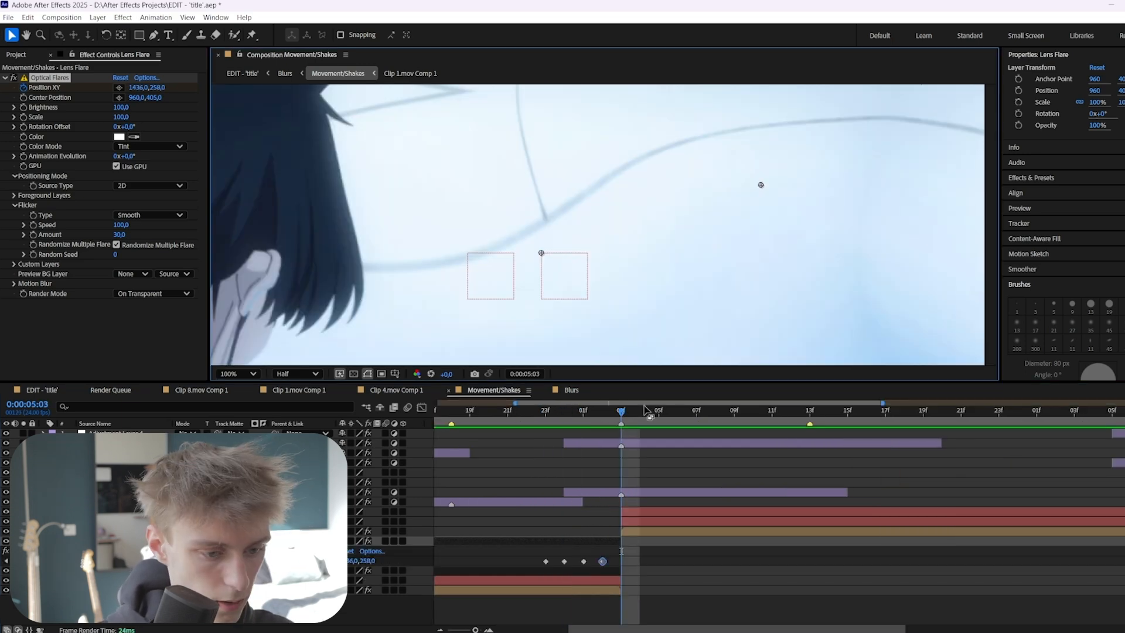
drag(623, 414, 372, 423)
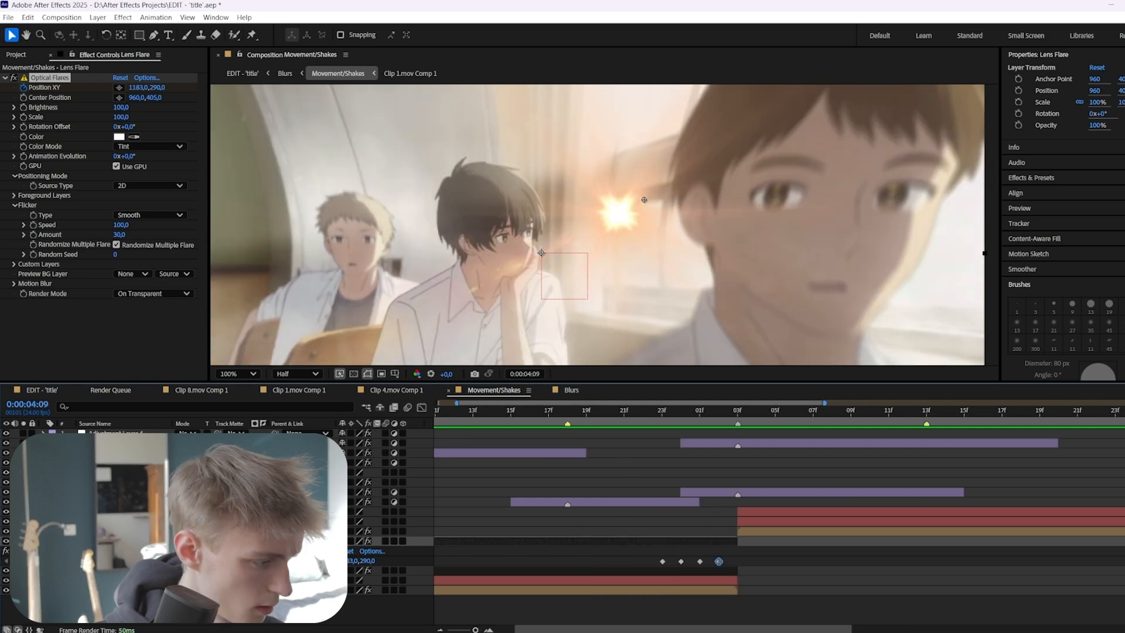
key(u)
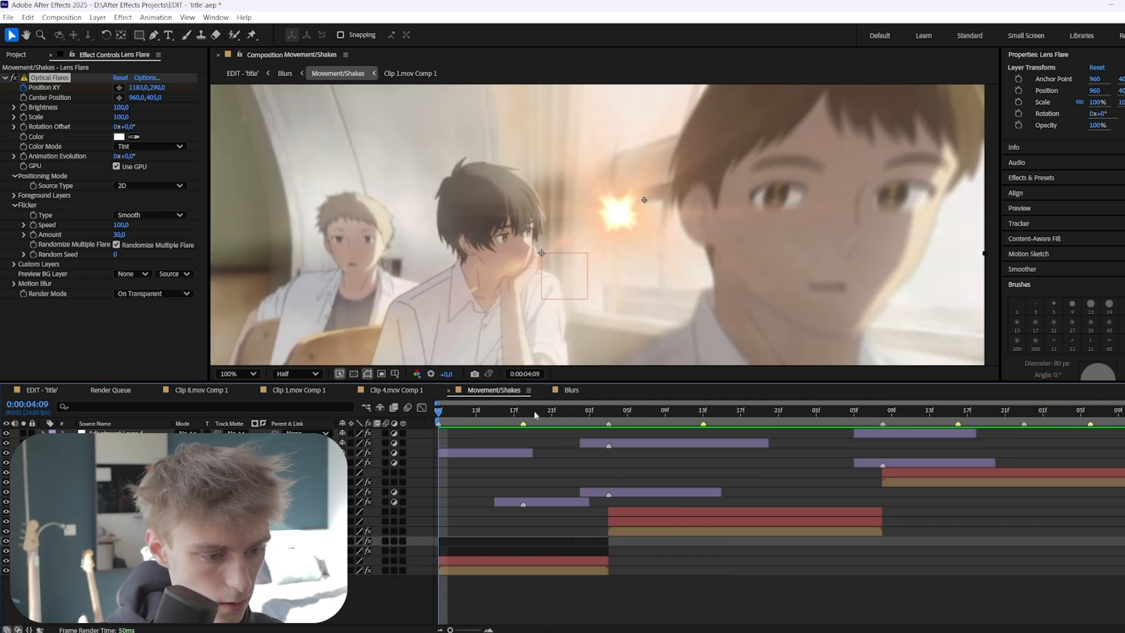
- Play and scrub through Movement/Shakes to check the flare's flicker and motion, stopping at 0:00:04:22
key(Page_Down)
key(Page_Down)
key(space)
scroll(529, 346, down, 1)
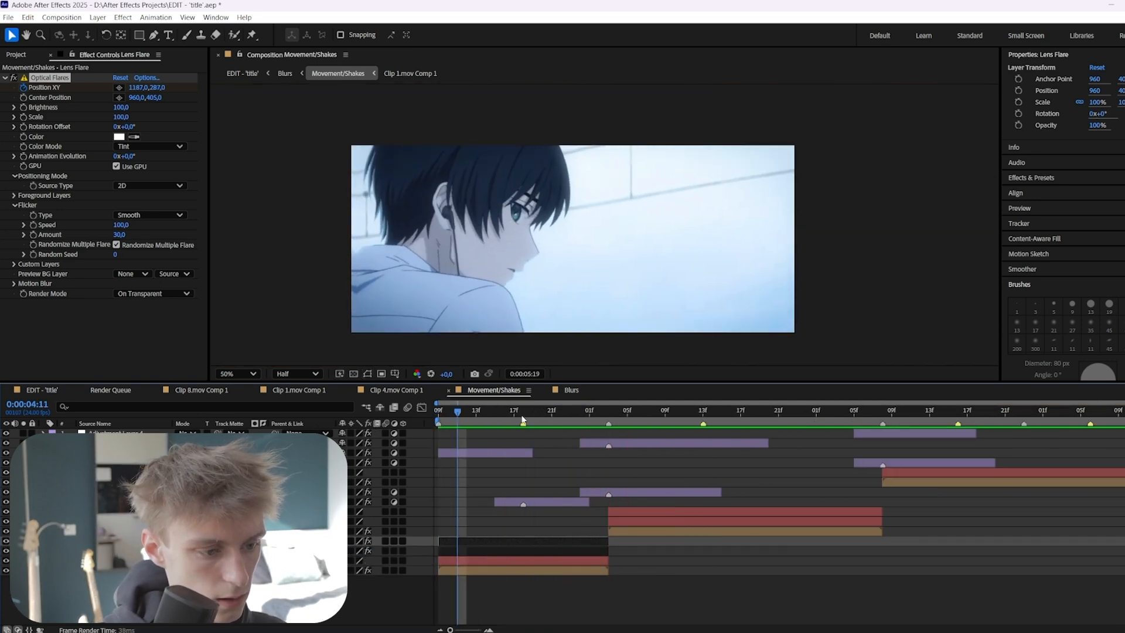
key(space)
key(Page_Up)
key(Page_Up)
key(space)
click(551, 413)
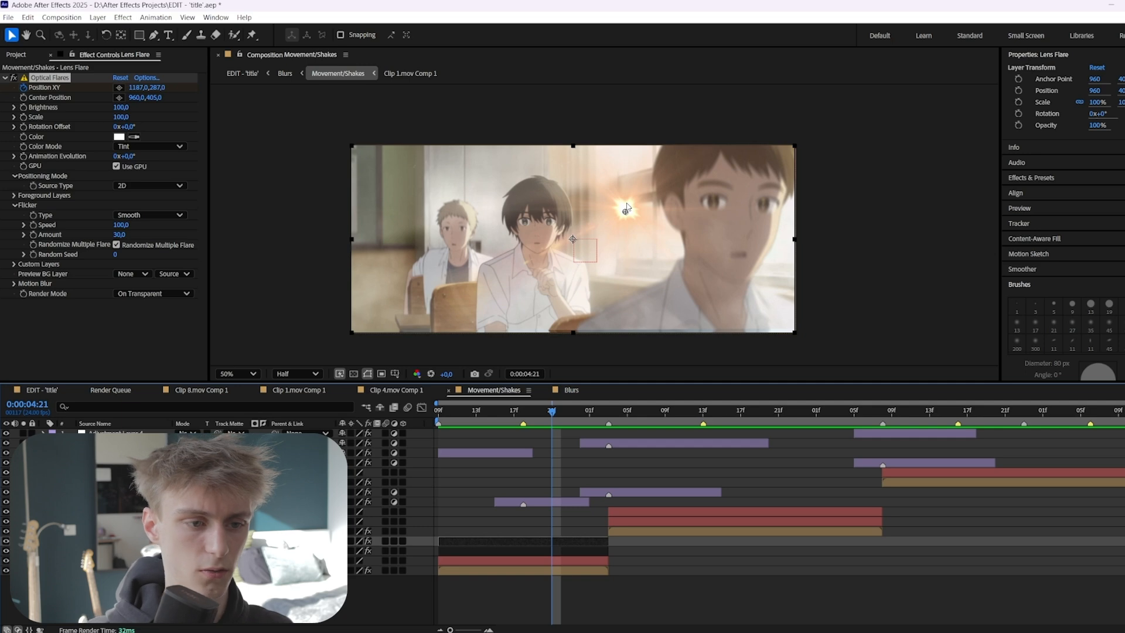
key(Page_Down)
key(Page_Down)
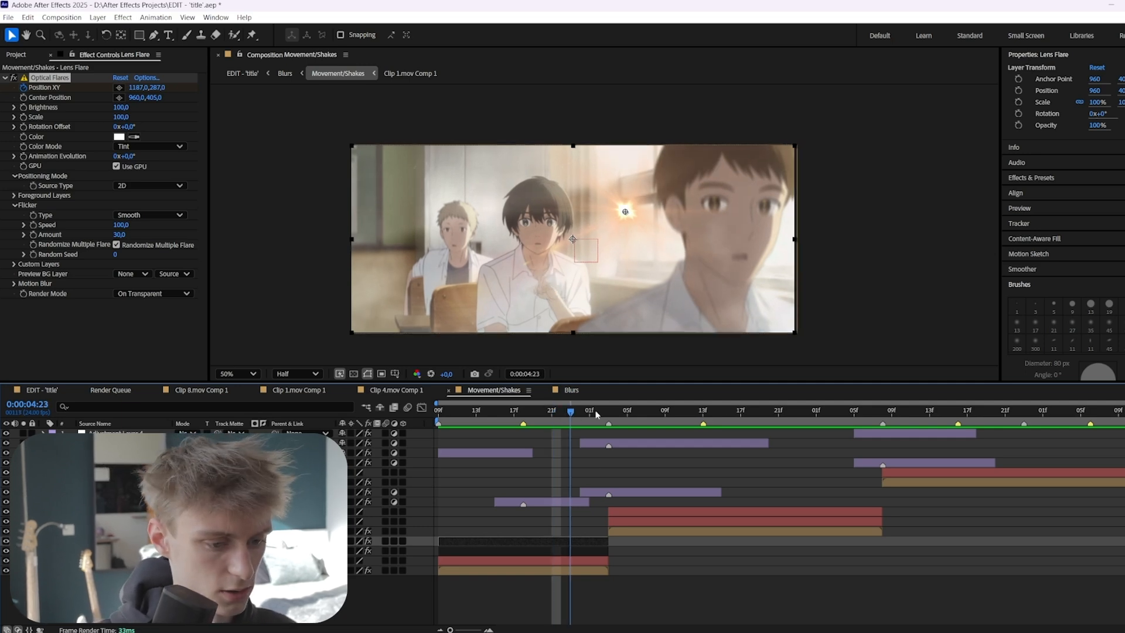
drag(590, 414, 561, 420)
click(544, 527)
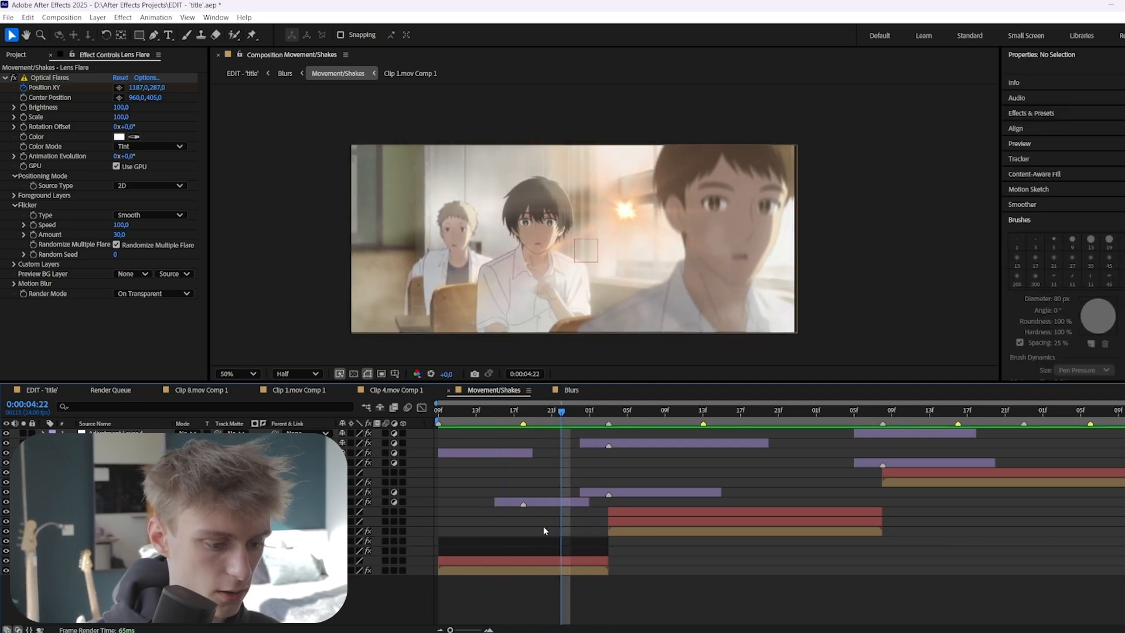
click(543, 548)
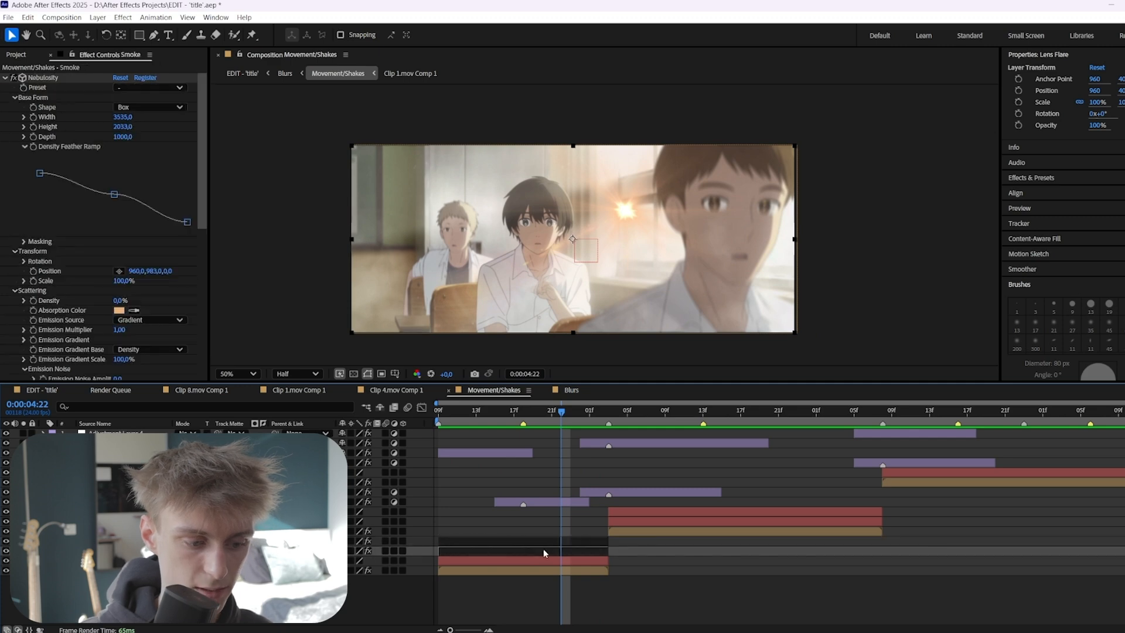
click(544, 542)
click(543, 549)
click(544, 560)
click(545, 569)
click(546, 541)
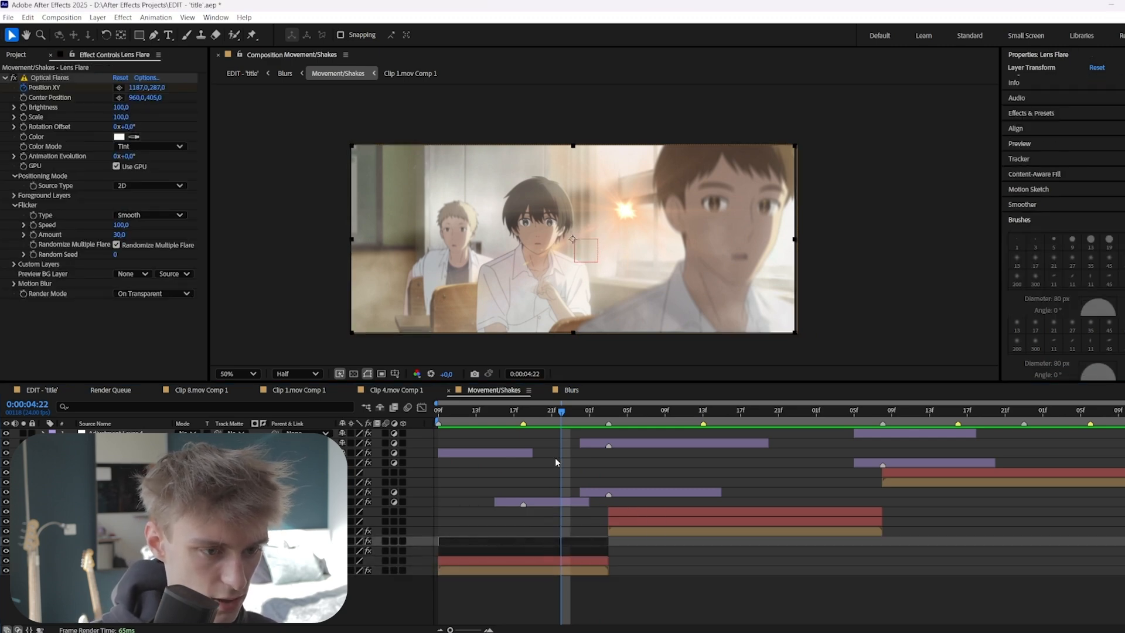
click(555, 458)
click(539, 544)
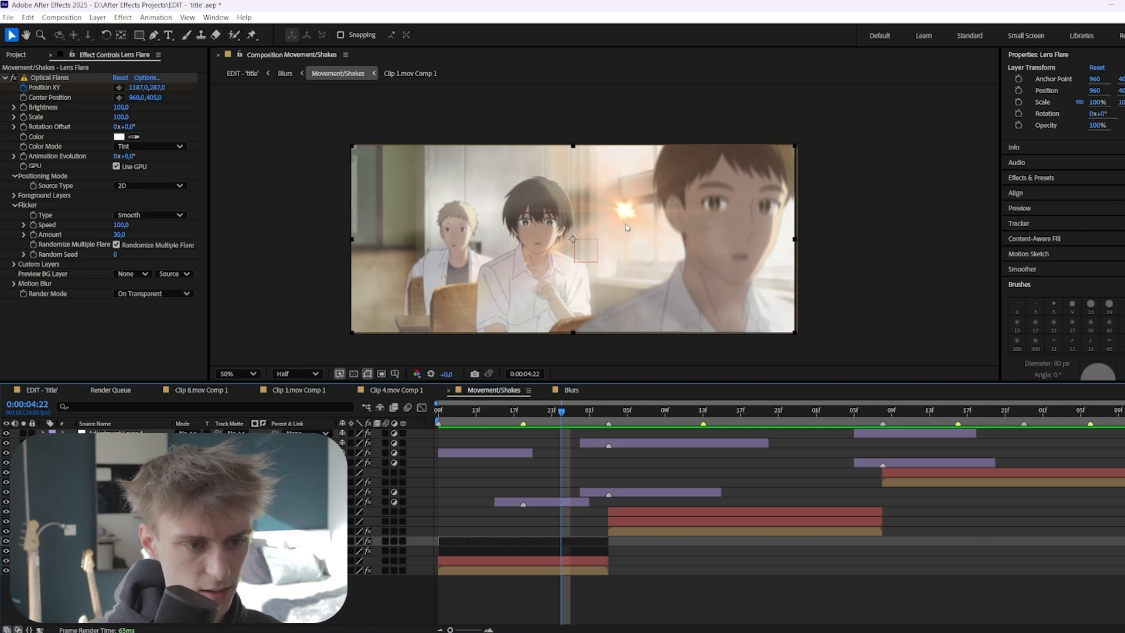
click(529, 519)
- Try Deep Glow on the Lens Flare layer with Unmult enabled and exposure 0.71, and remove the effect
click(535, 541)
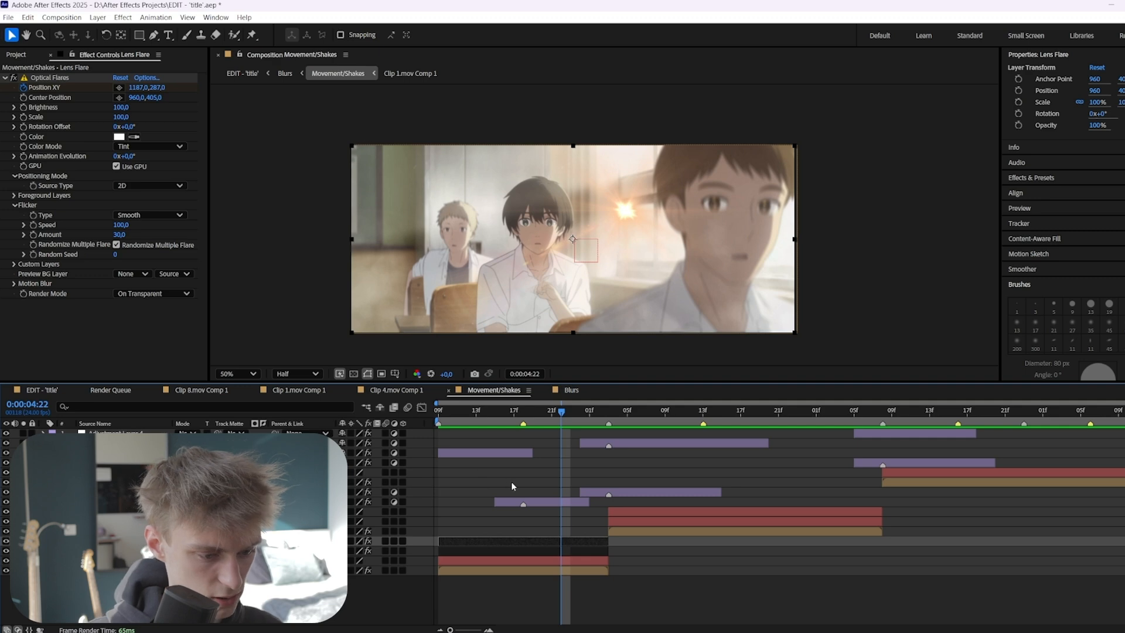
key(ctrl+space)
text(deep)
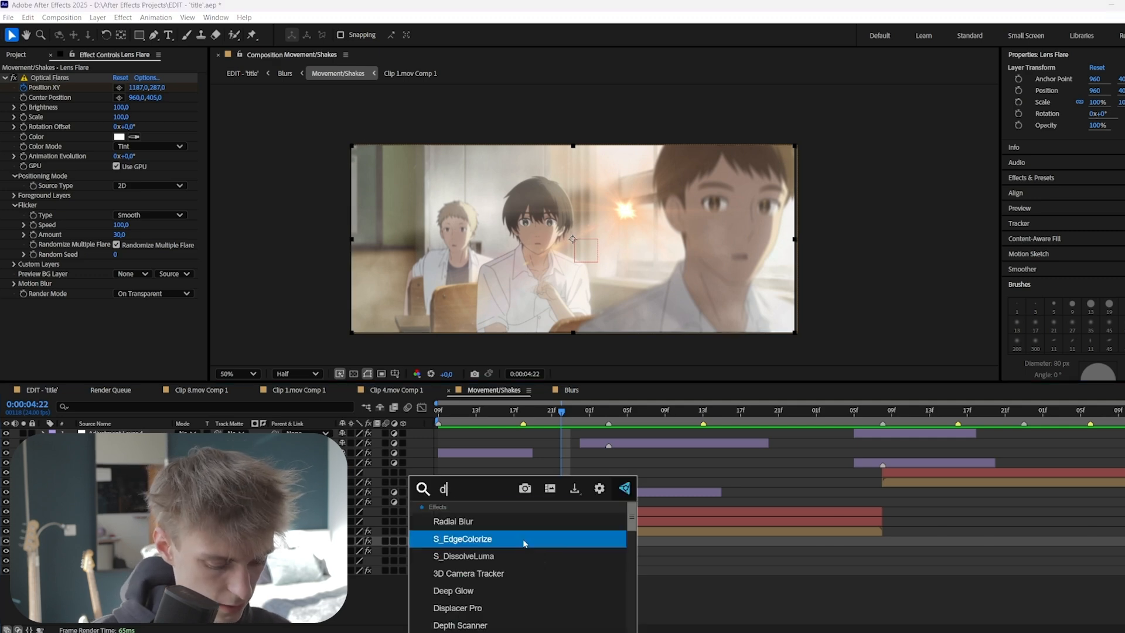
key(Return)
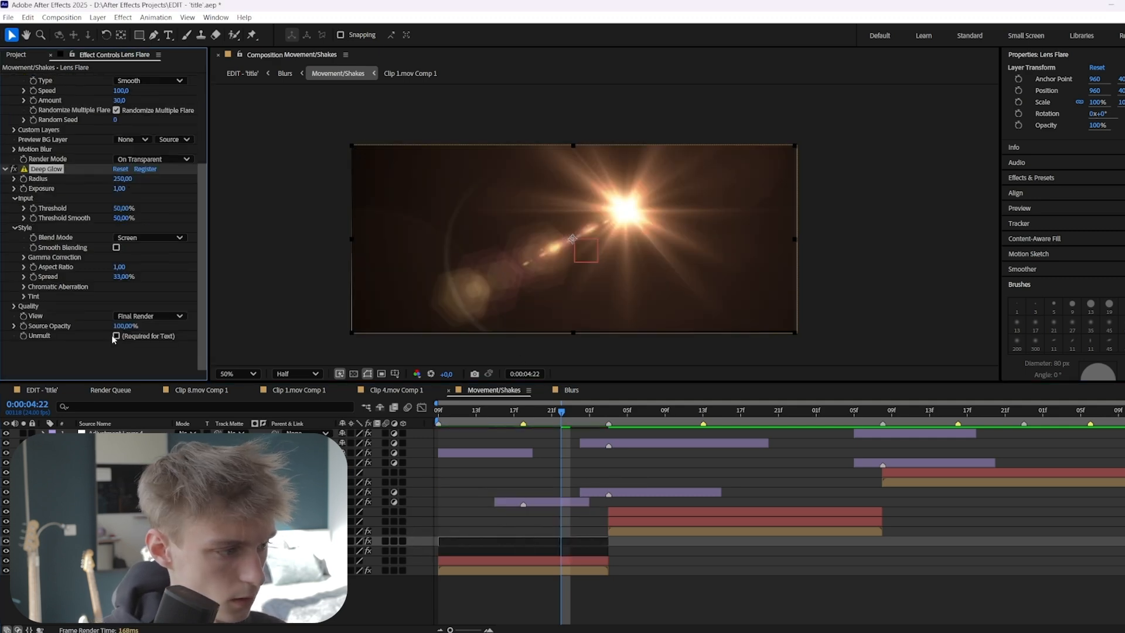
click(117, 335)
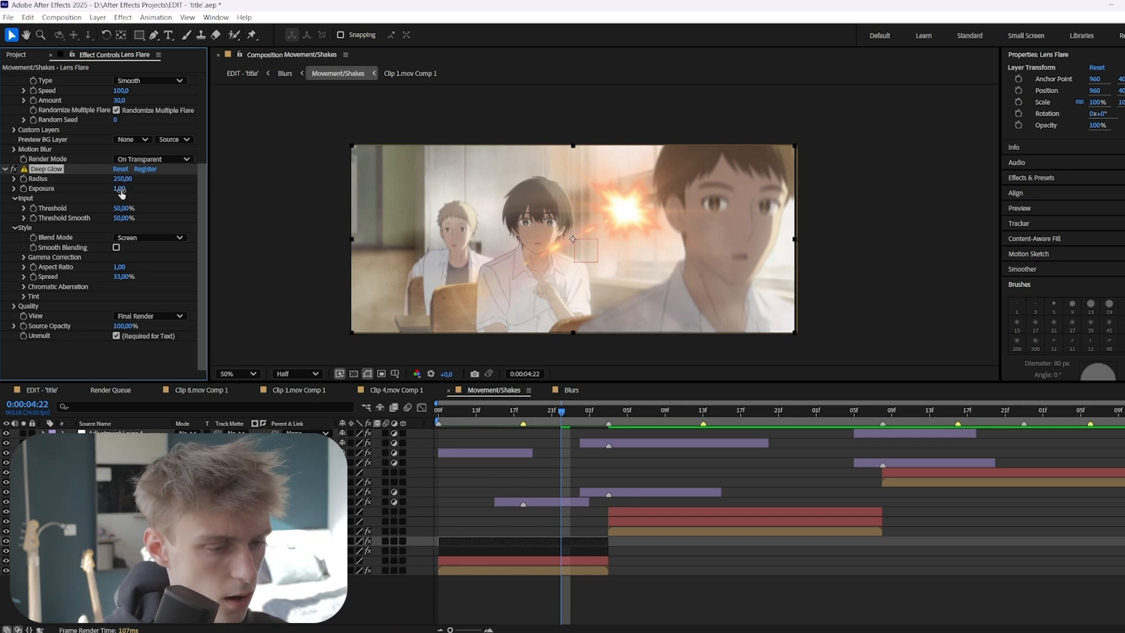
drag(120, 190, 114, 192)
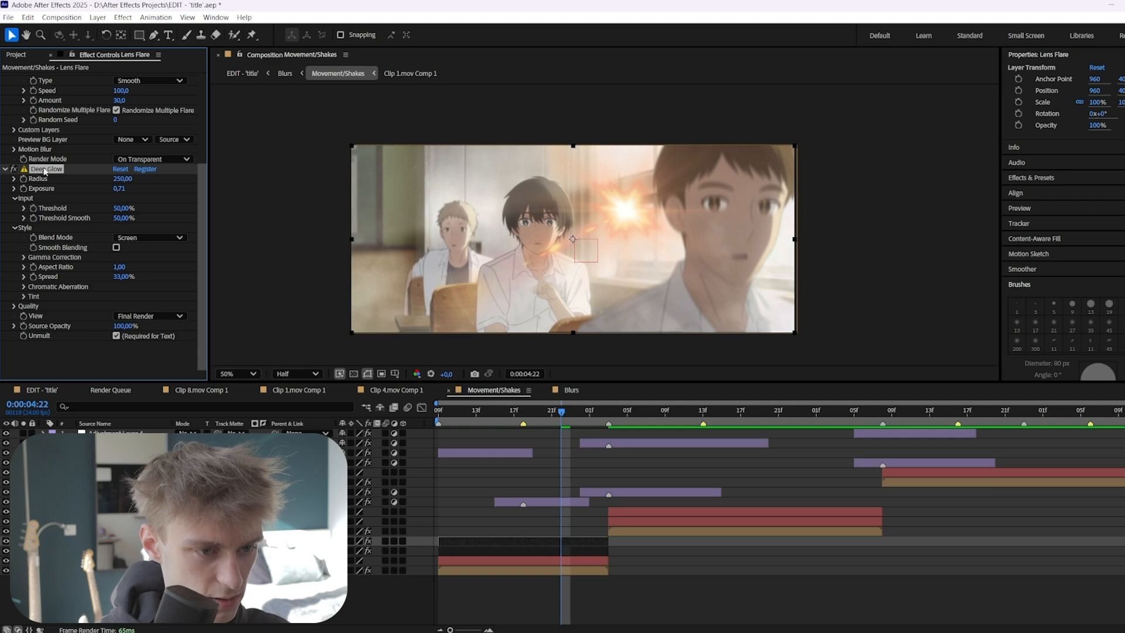
key(Delete)
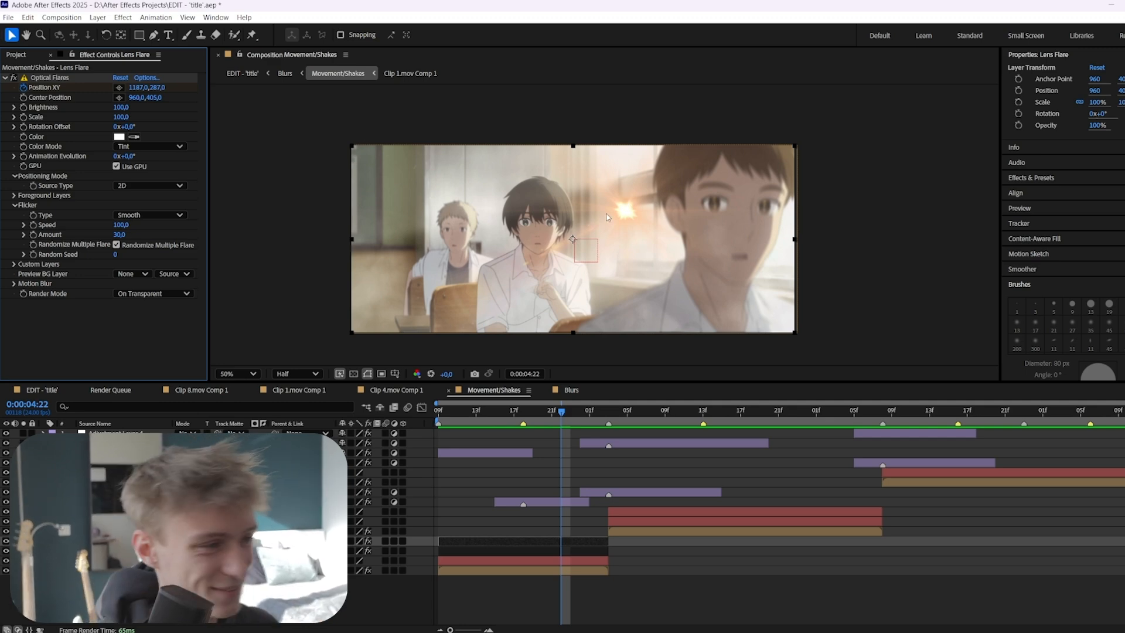
- Inspect the flare beside the window up close and set the playhead to 0:00:04:10
scroll(608, 217, up, 1)
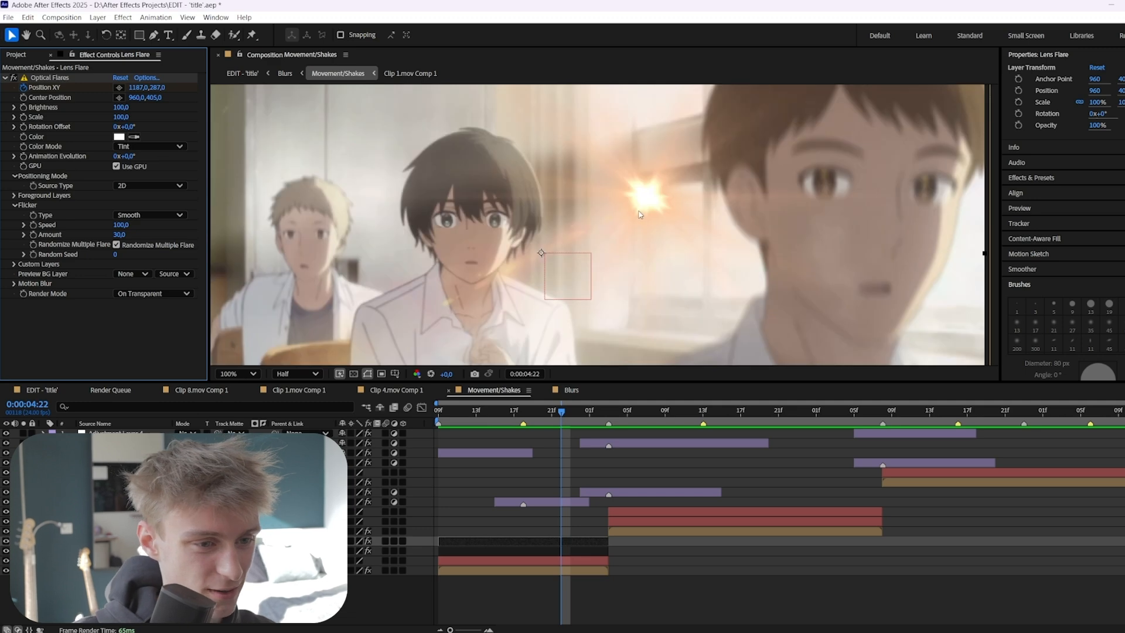
scroll(639, 215, down, 1)
click(448, 412)
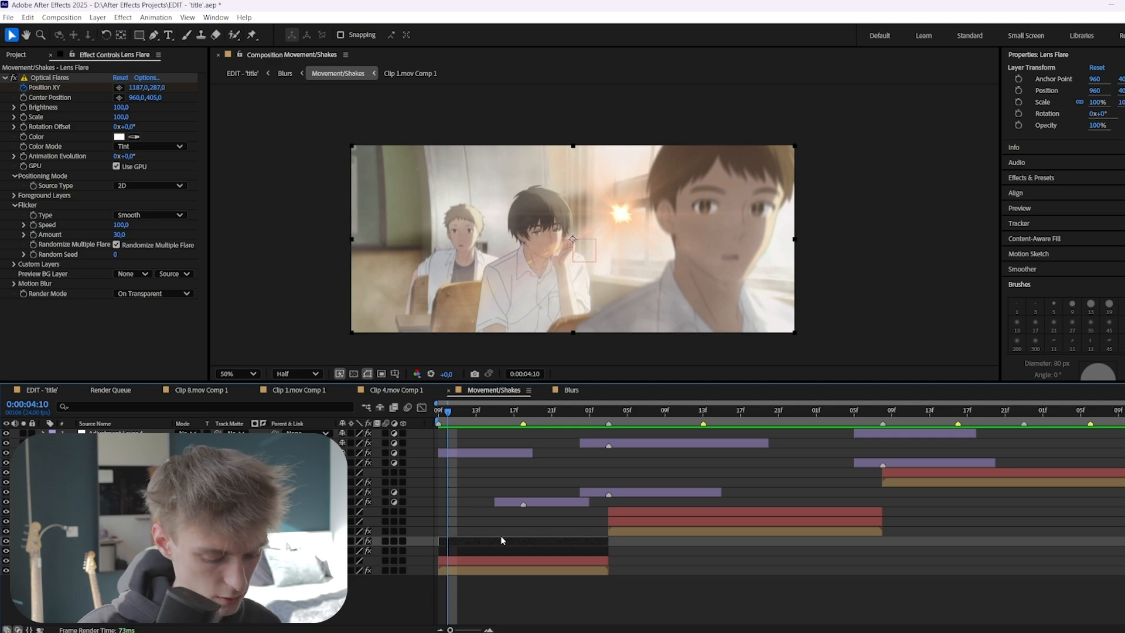
- Create a black 1920 × 810 px solid named Particles above the Lens Flare layer
key(ctrl+y)
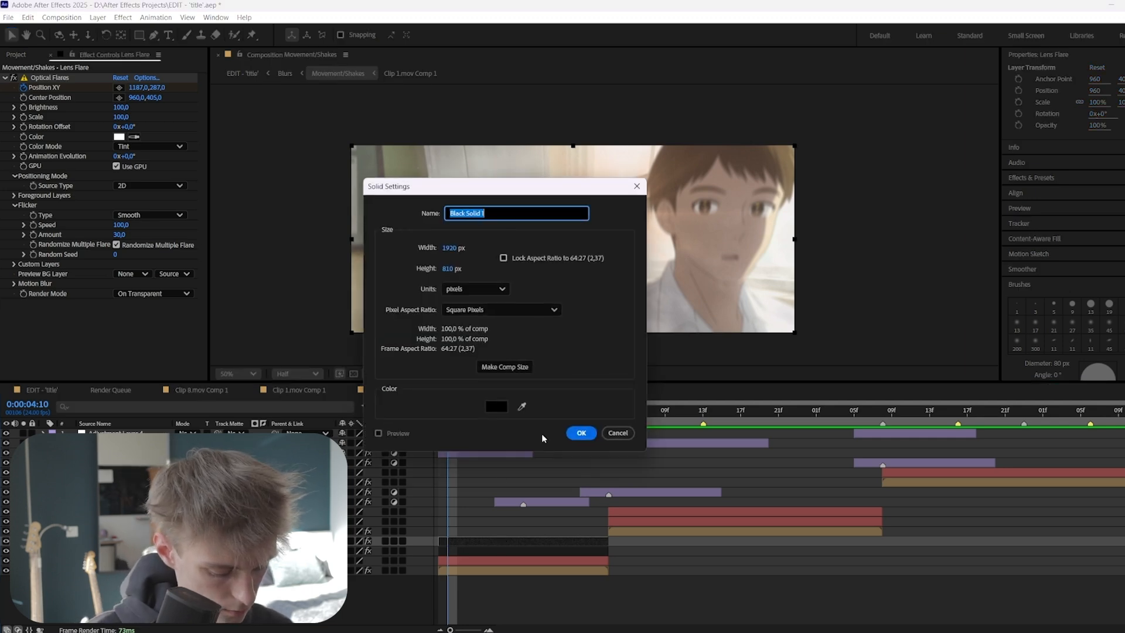
text(Poe)
key(BackSpace)
key(BackSpace)
text(art)
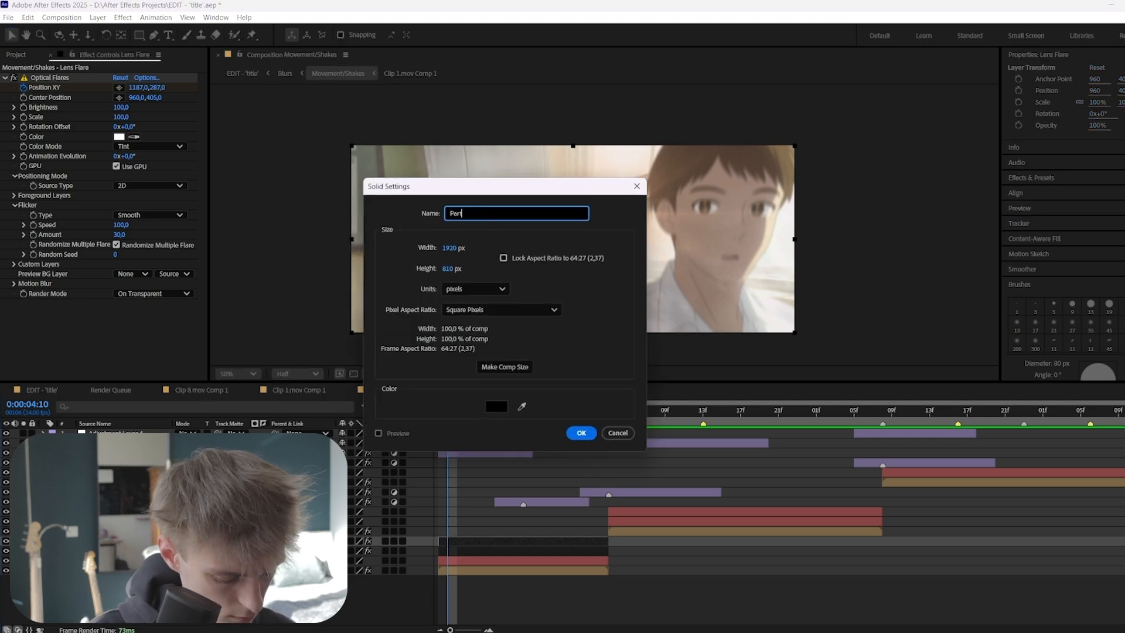
text(icles)
key(Return)
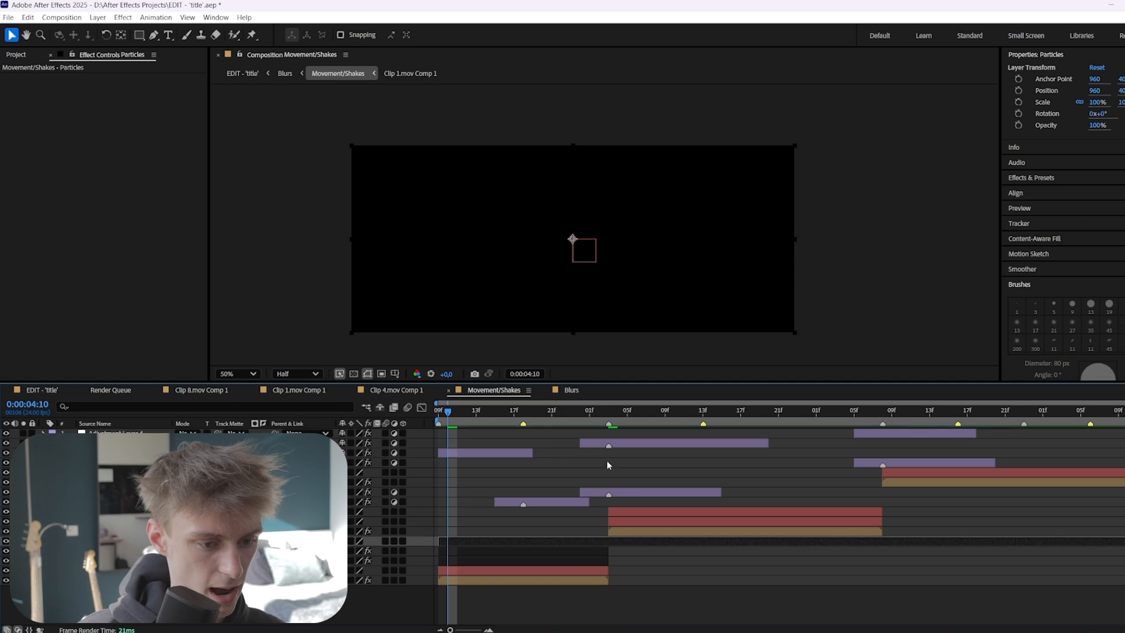
- Trim the Particles layer to end at 0:00:05:03 and set the playhead to 0:00:04:13
click(608, 414)
click(585, 506)
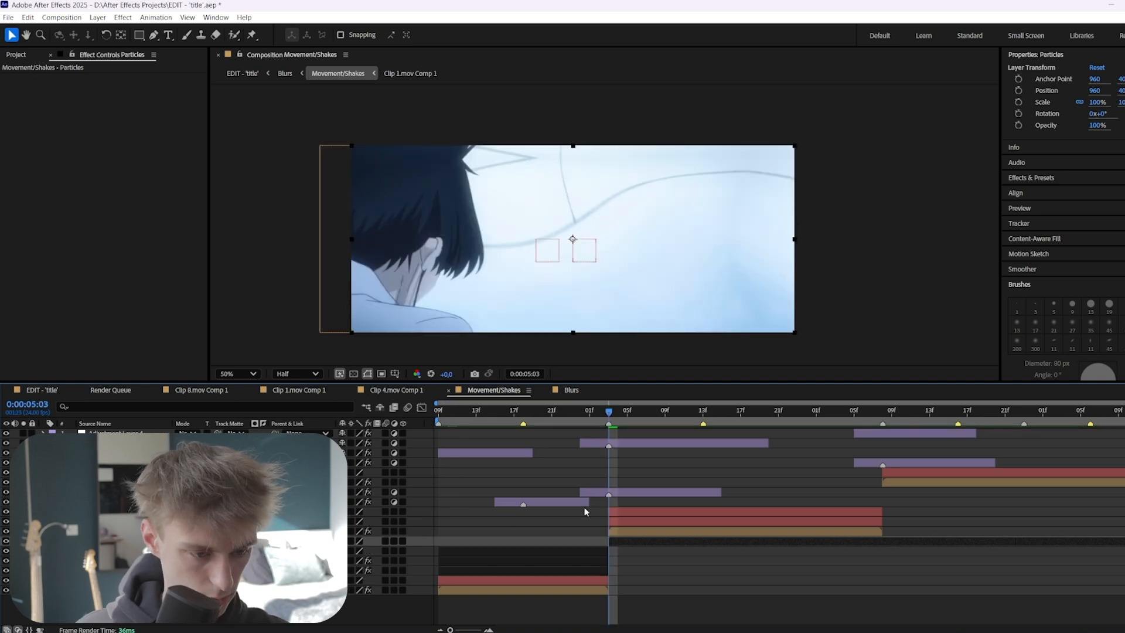
click(476, 410)
click(494, 539)
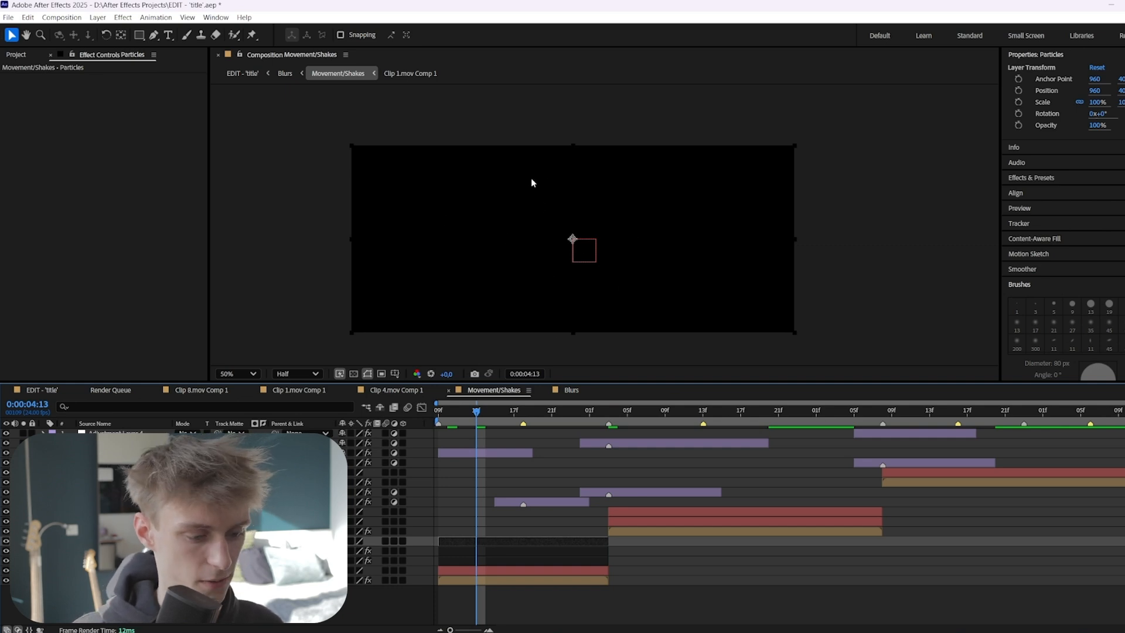
- Apply Trapcode Particular to the Particles layer and open its Designer
key(ctrl+space)
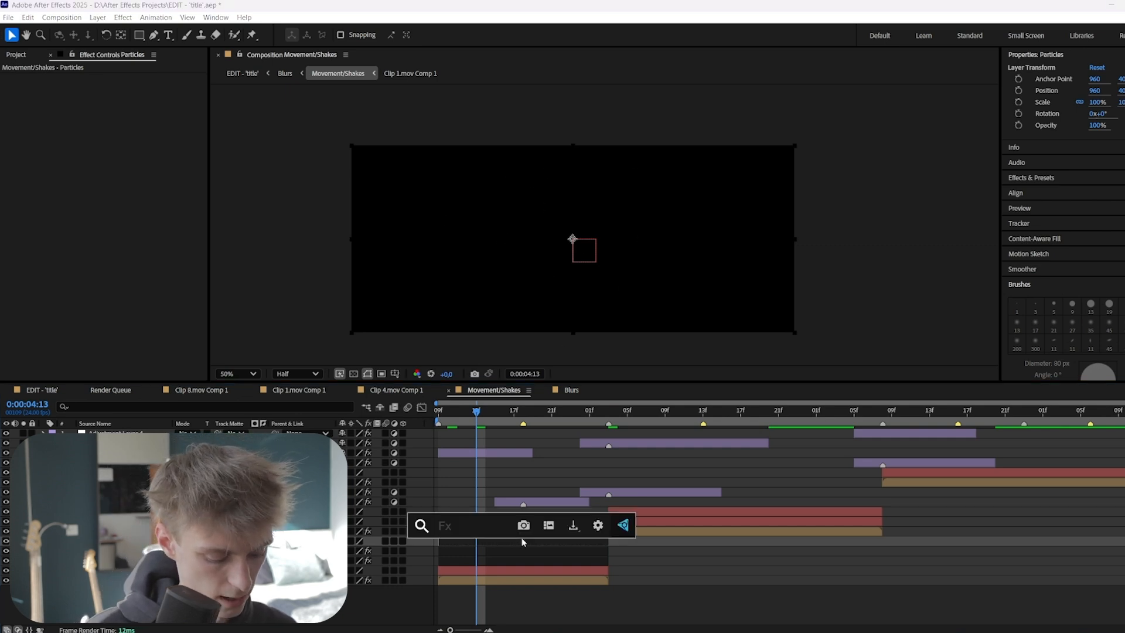
text(particles)
key(Return)
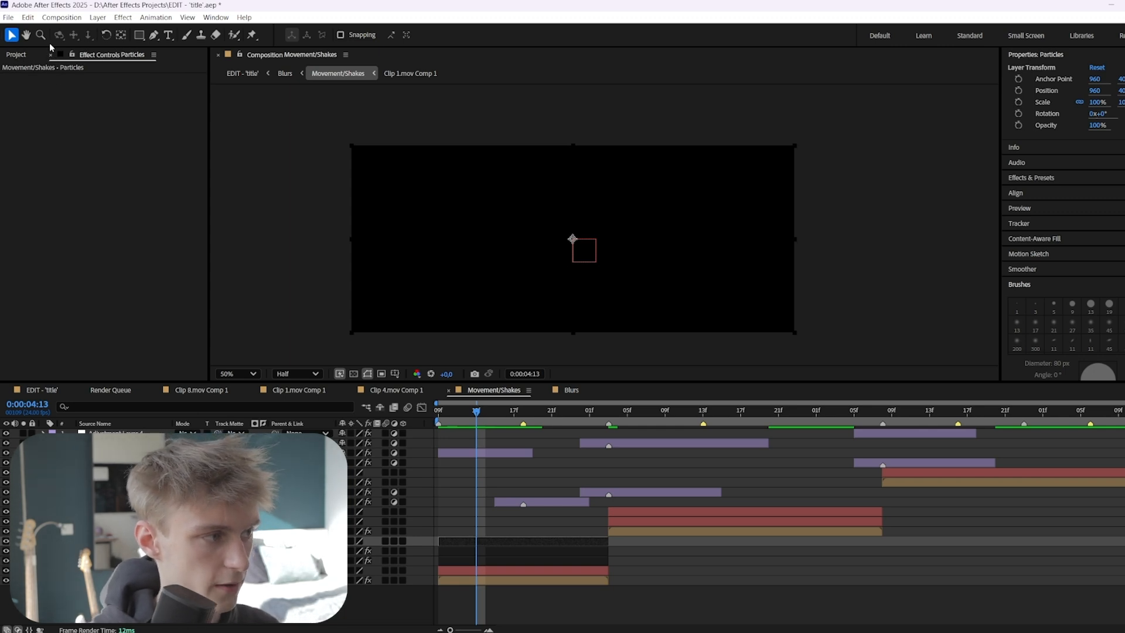
click(494, 517)
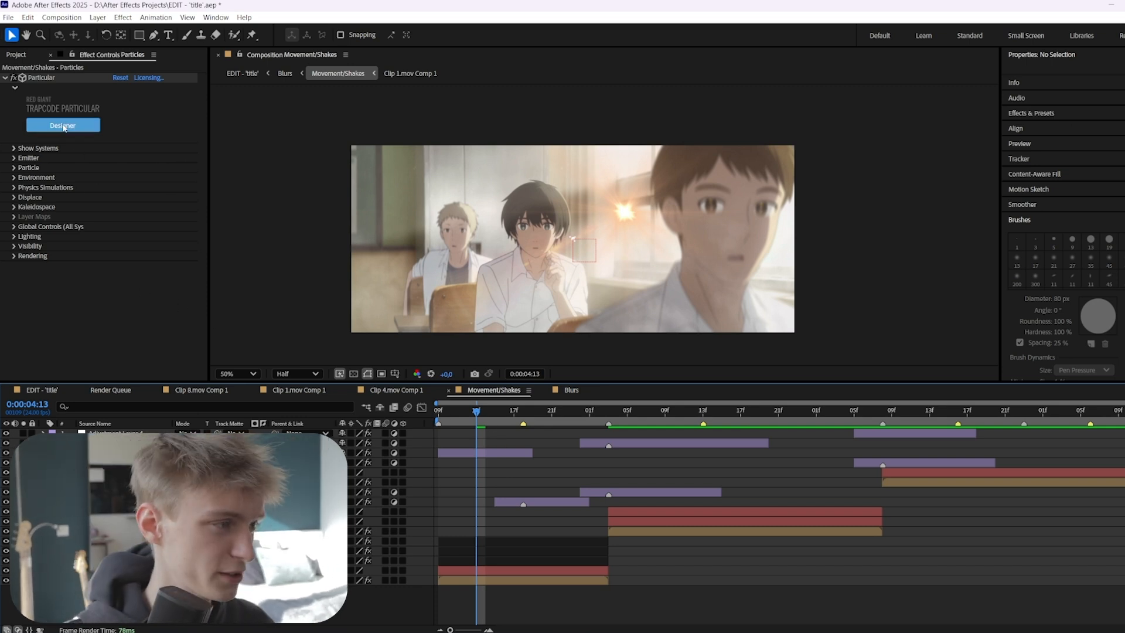
click(505, 538)
click(63, 125)
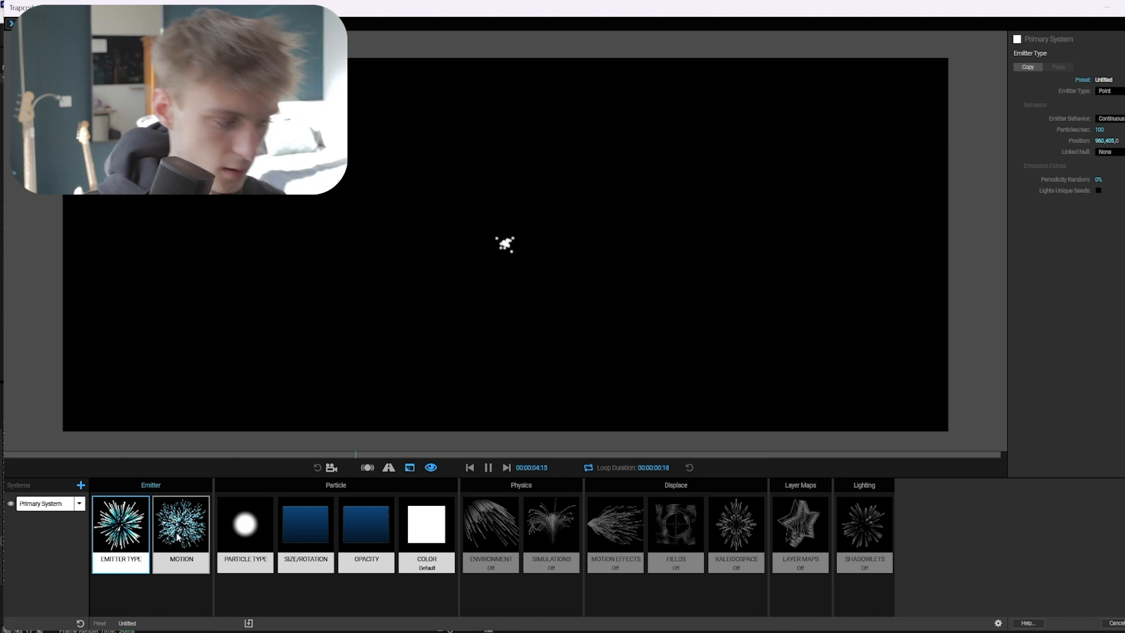
- Set the emitter type to Box with individual XYZ sizes of 1885, 842 and 1718
click(1115, 94)
click(1107, 106)
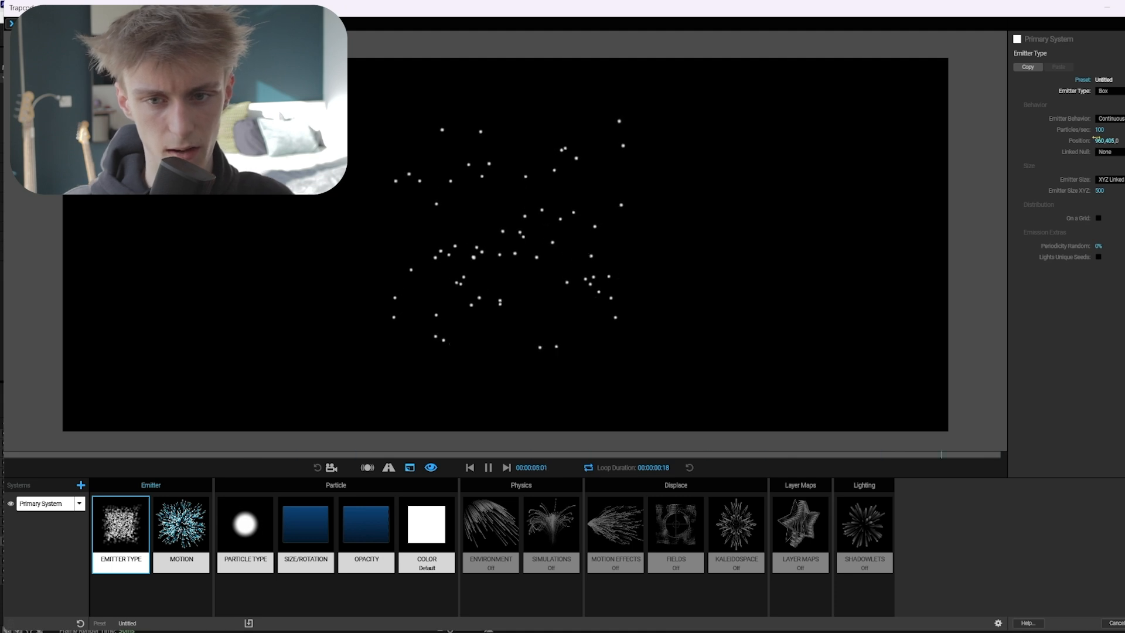
click(1112, 180)
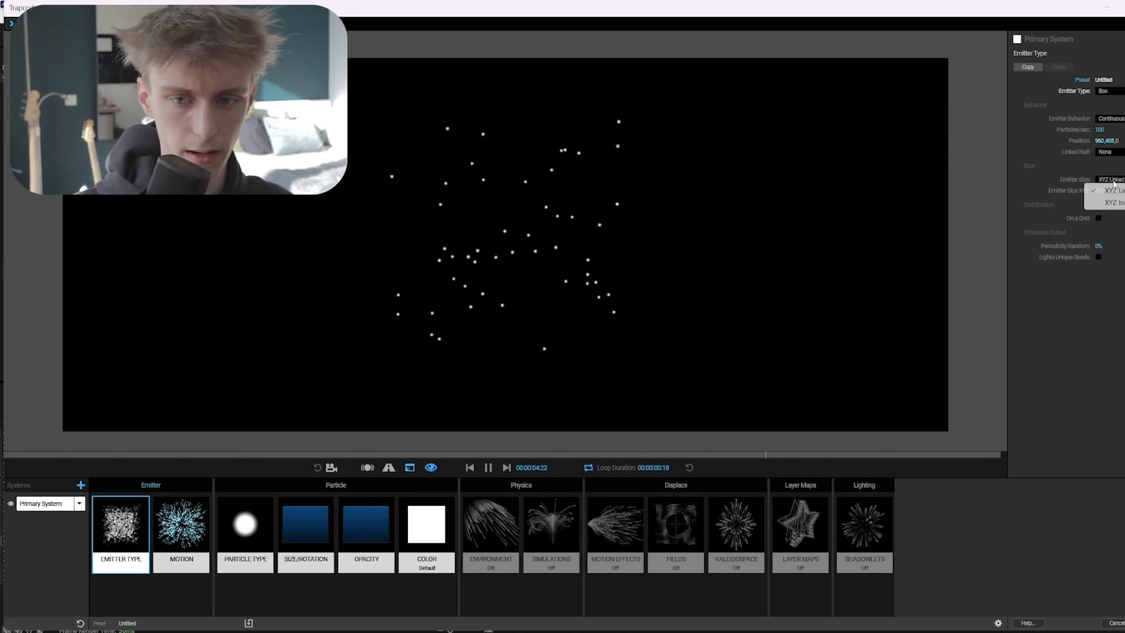
click(1113, 202)
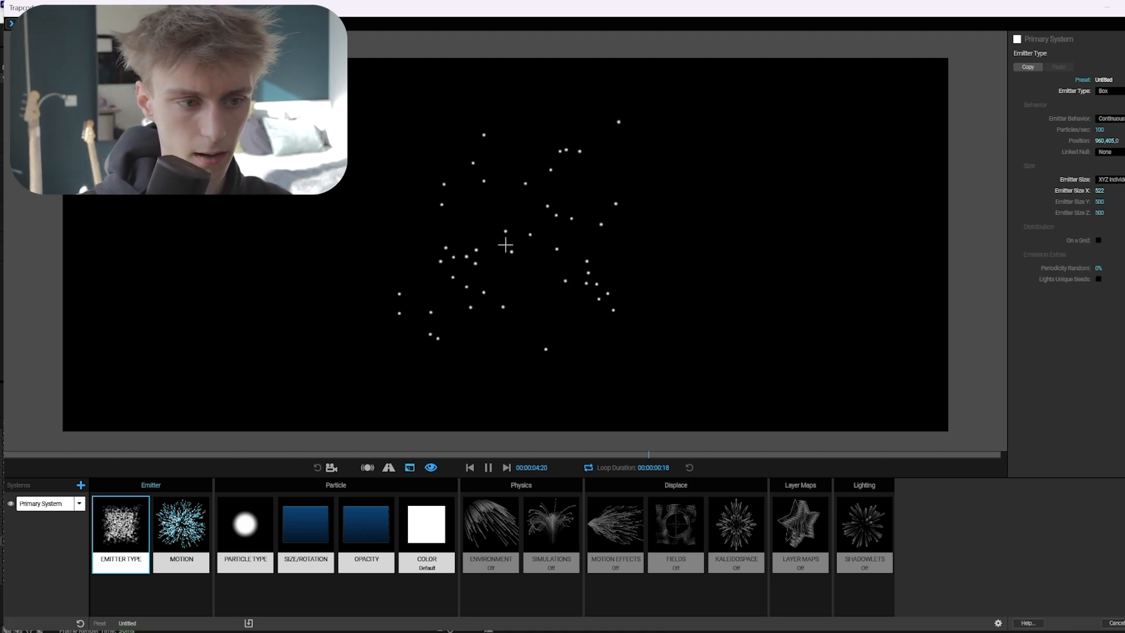
drag(1098, 191, 1113, 190)
mouse_move(1100, 202)
mouse_down()
mouse_move(1104, 213)
mouse_move(1111, 190)
mouse_up()
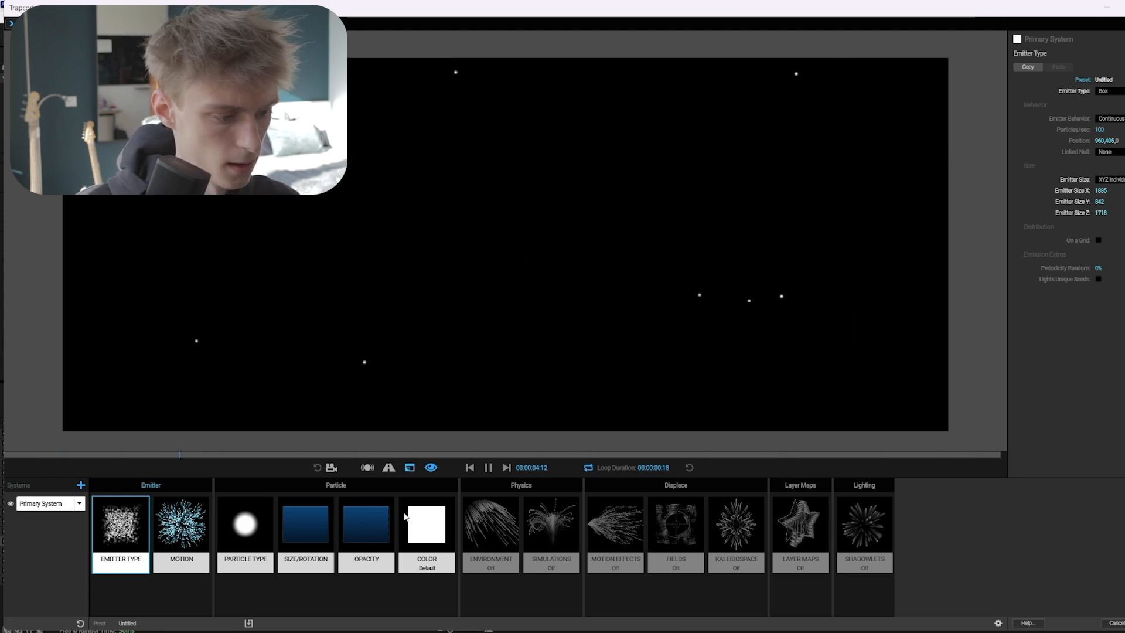
- Set the particle velocity to 20 and the particle type to Glow Sphere (No DOF)
click(205, 535)
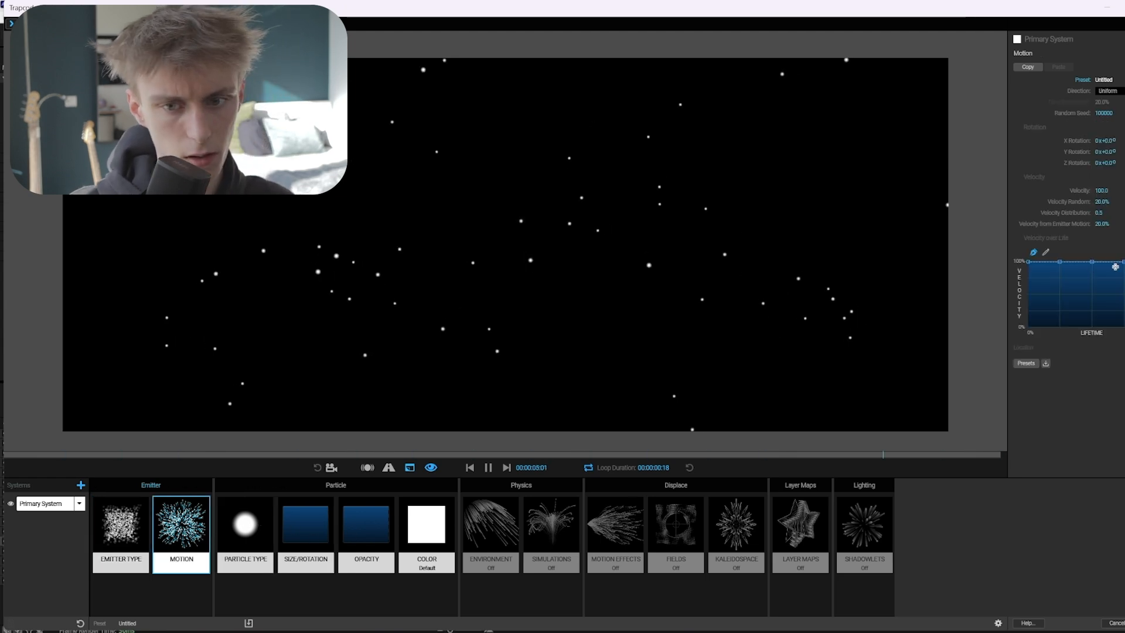
click(1103, 190)
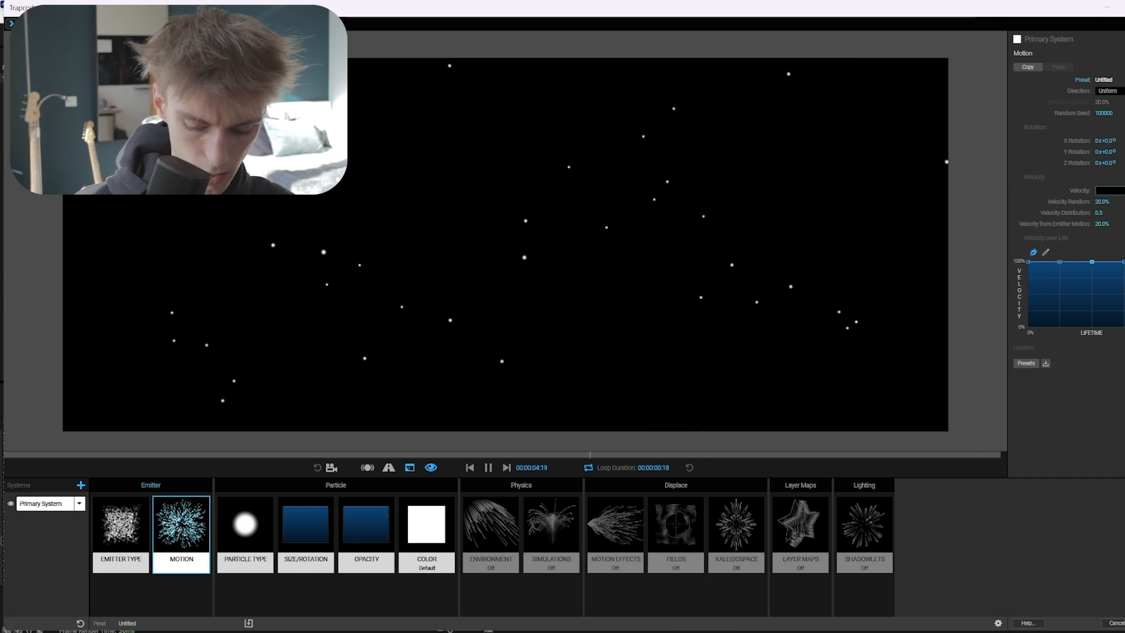
text(20)
key(Return)
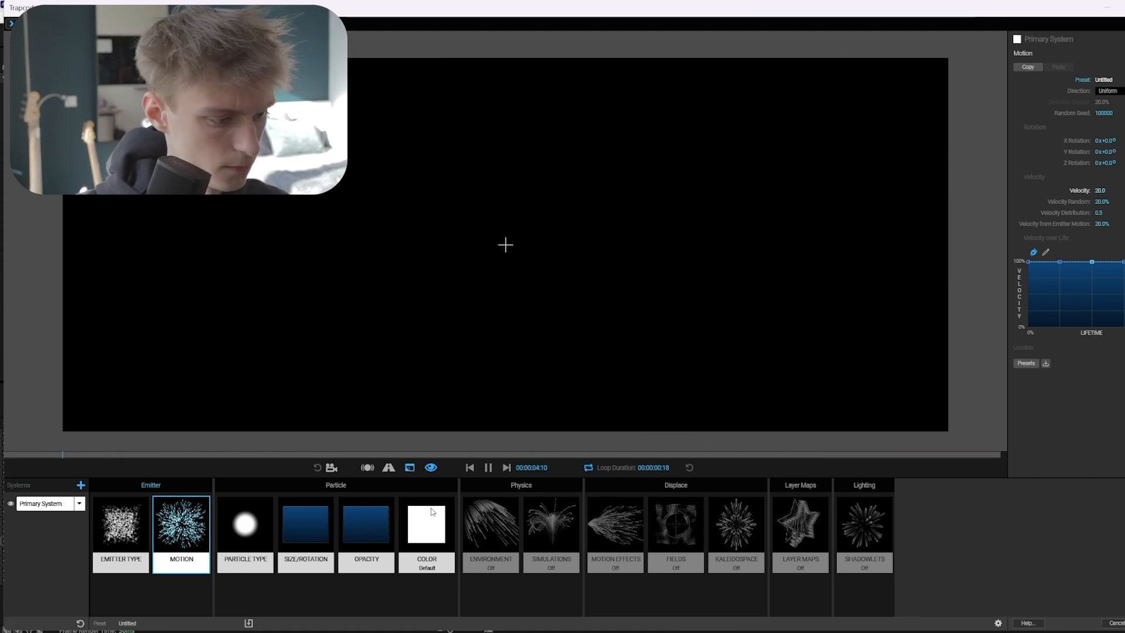
click(237, 548)
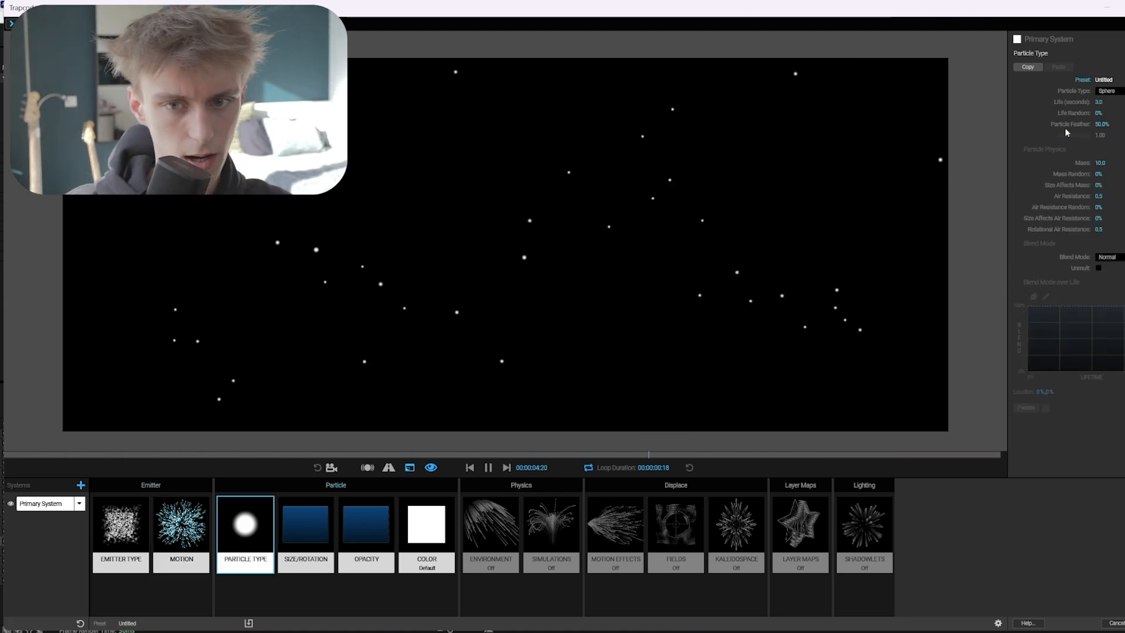
click(1113, 91)
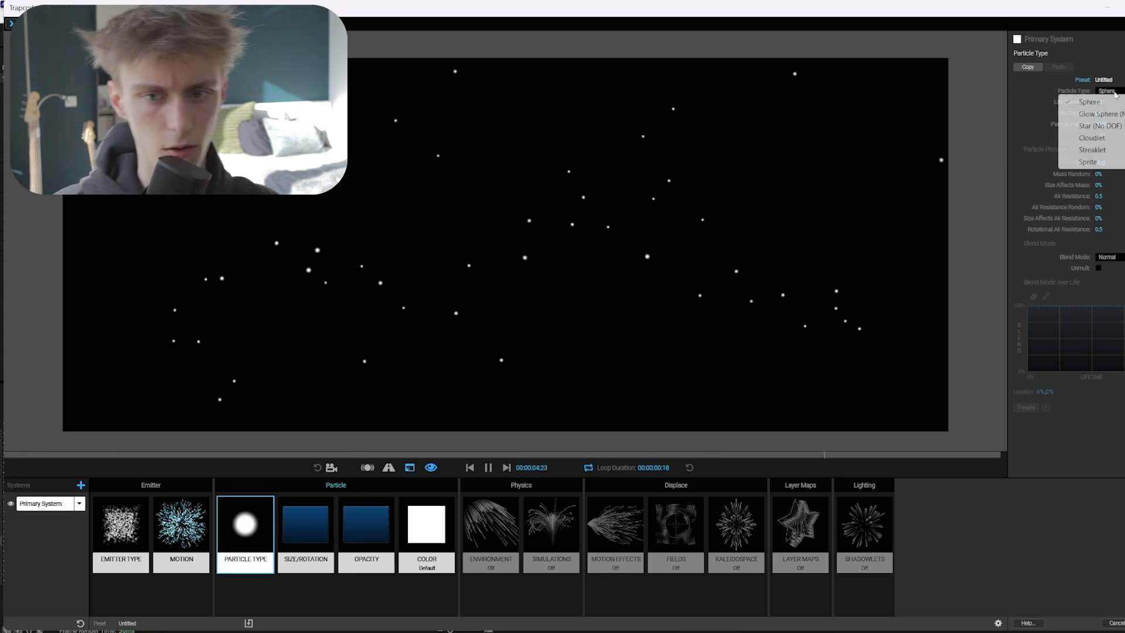
click(1101, 113)
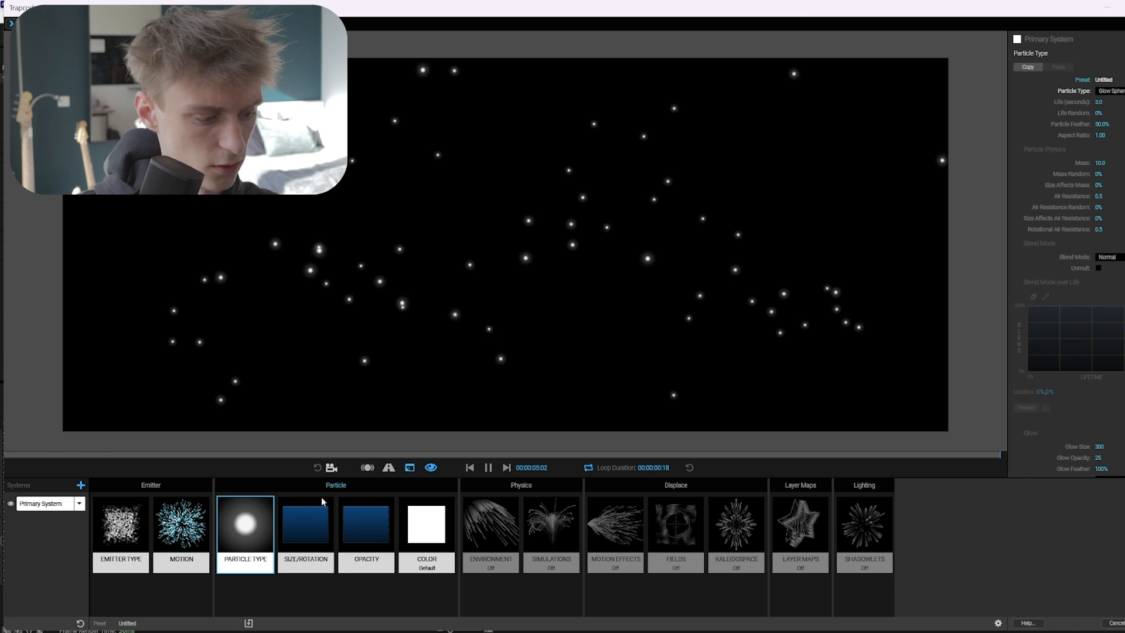
- Enable the Environment physics for the primary system and raise Wind X above zero
click(305, 524)
click(491, 524)
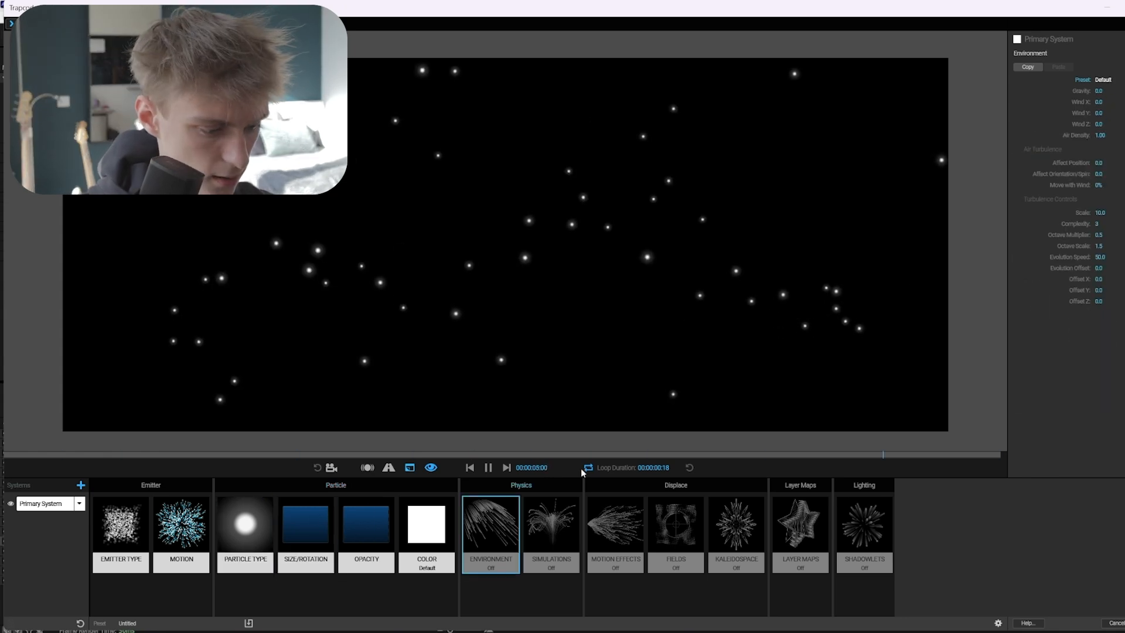
double_click(493, 531)
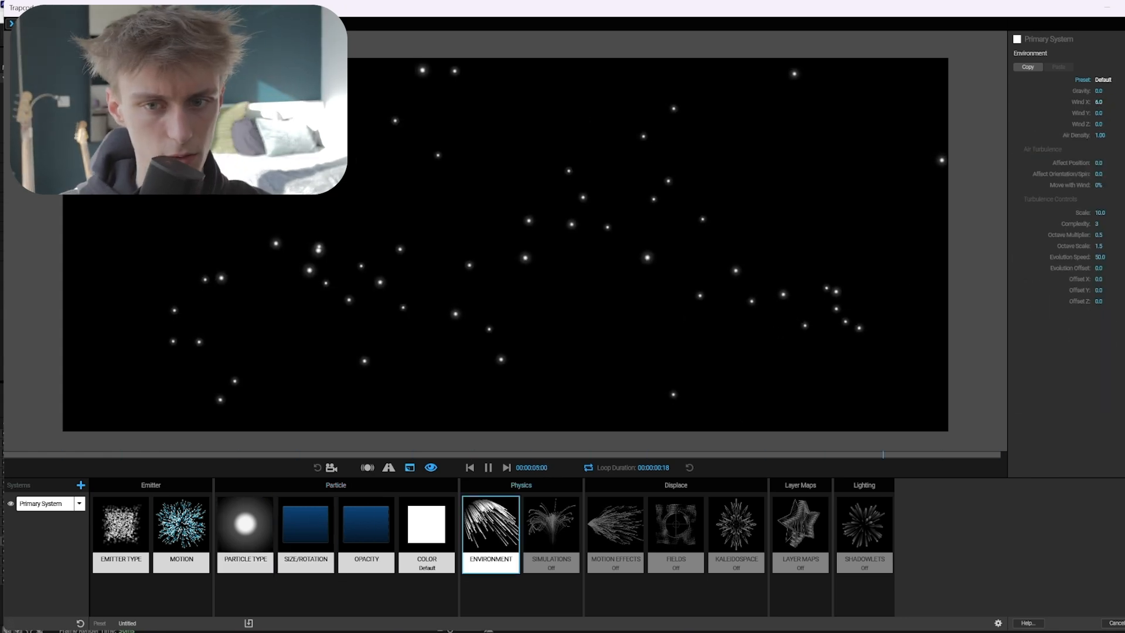
drag(1096, 102, 1111, 102)
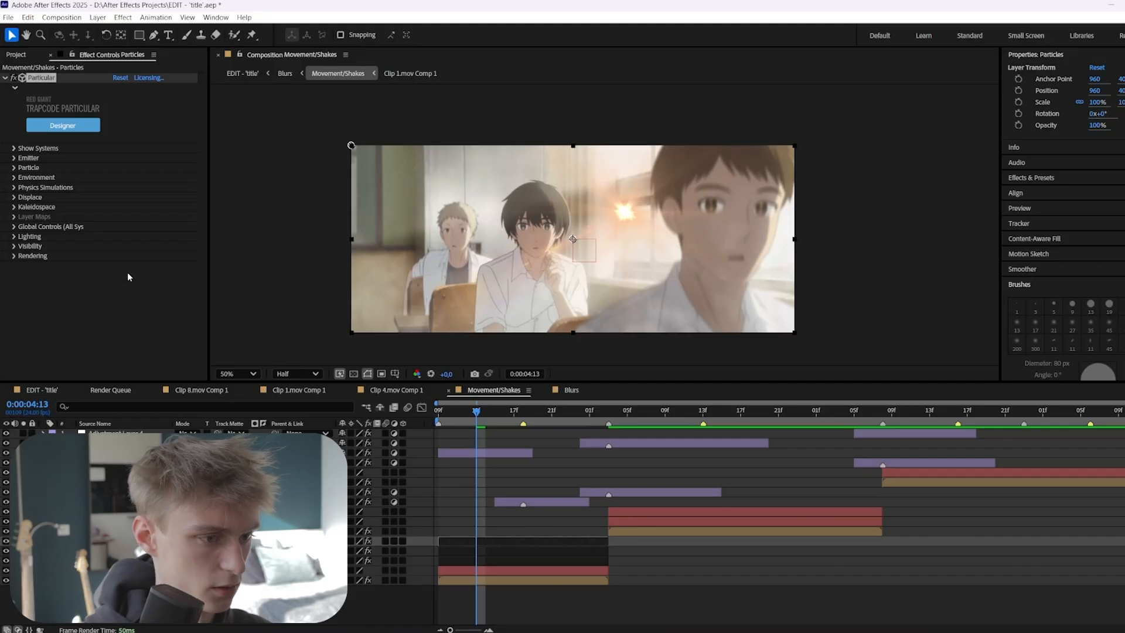
- Set the particles' Opacity Random to 60%, Size Random to 60% and Size to 4
click(14, 168)
scroll(53, 253, down, 1)
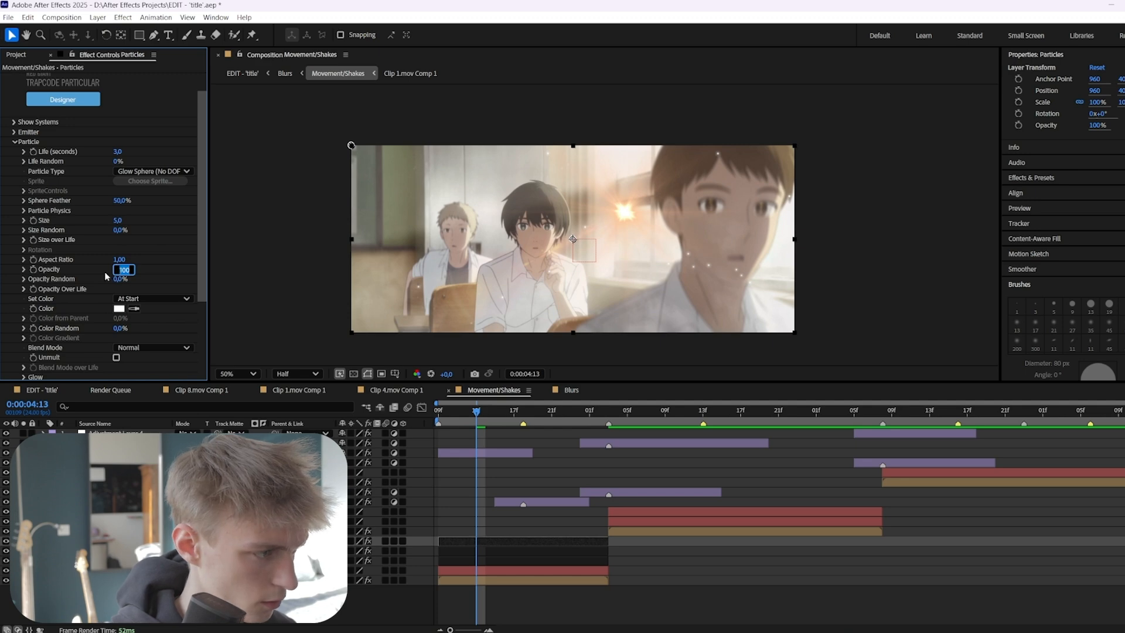
key(Tab)
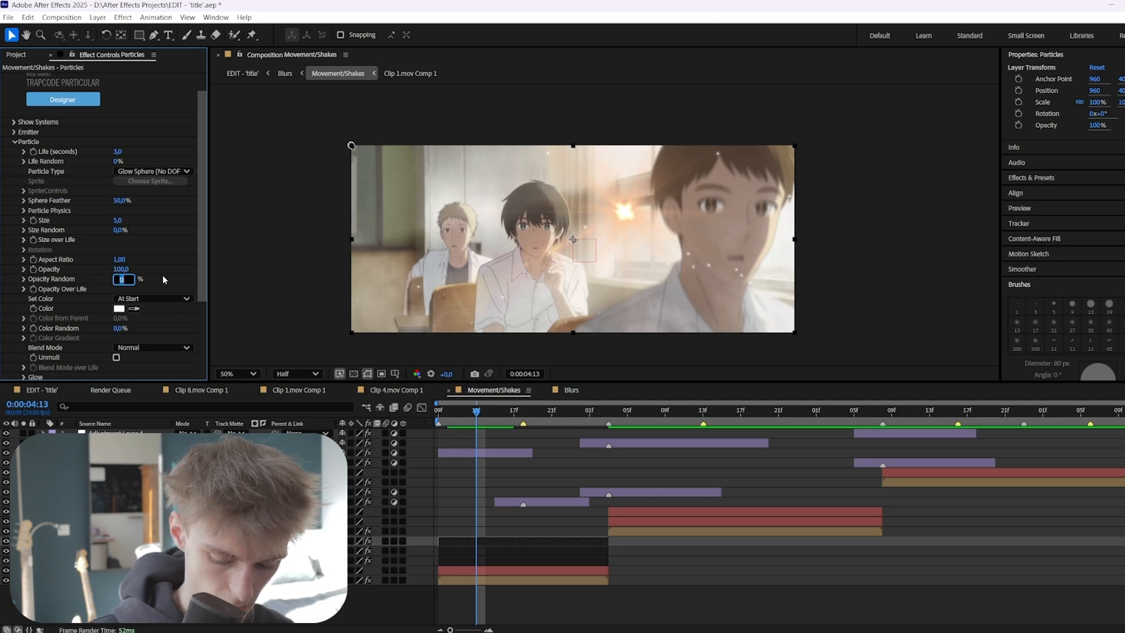
text(60)
key(Return)
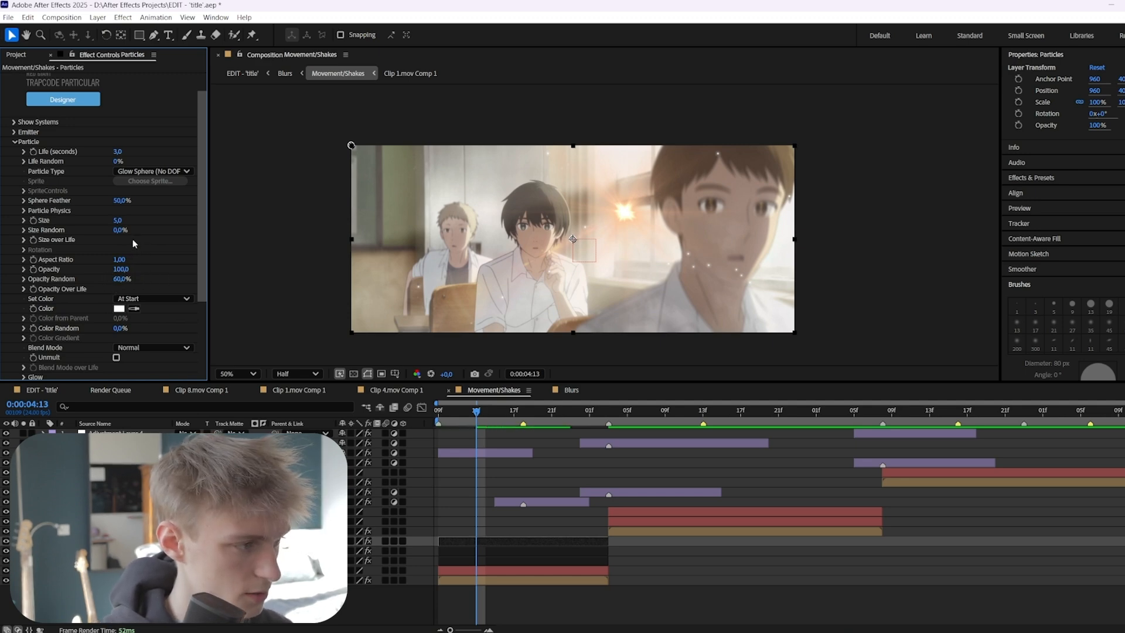
click(119, 230)
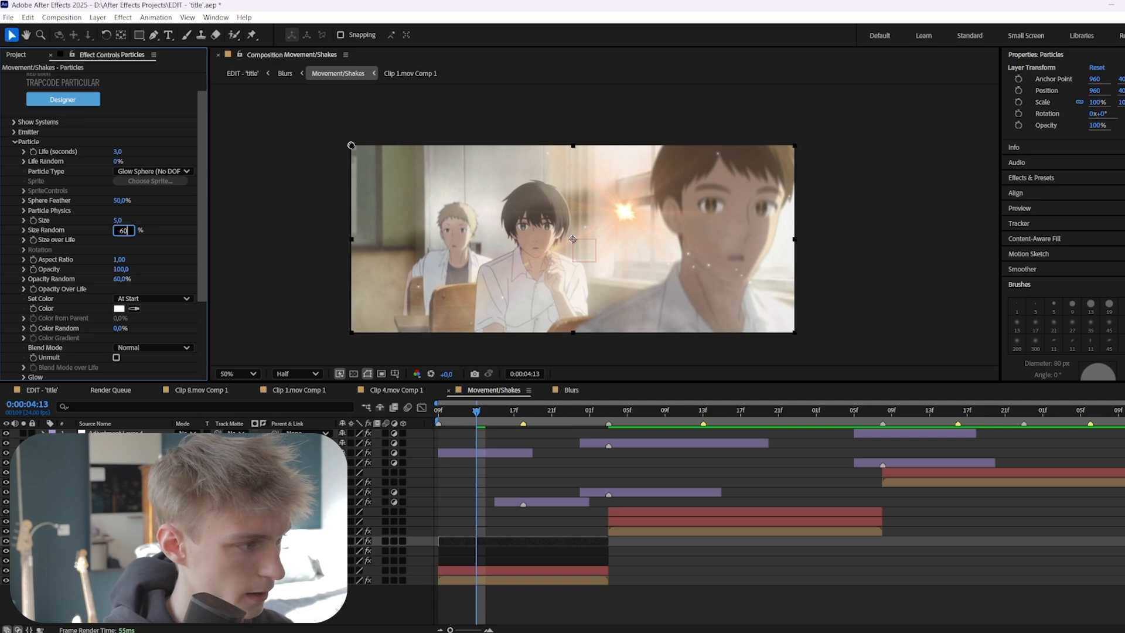
key(Return)
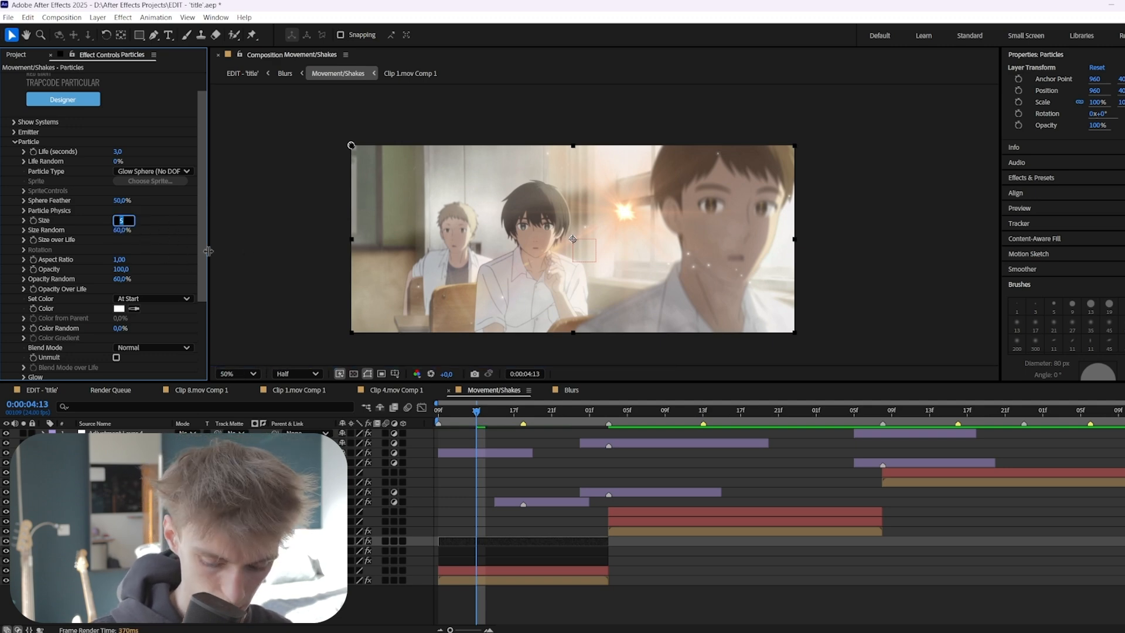
text(4)
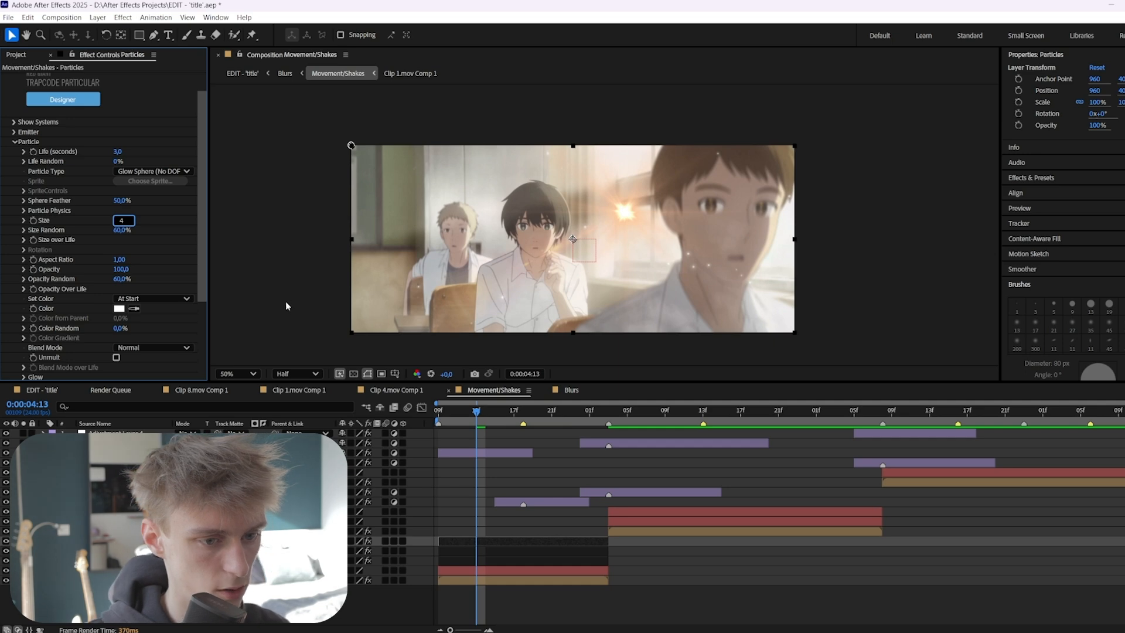
- Apply the Bell Curve preset to the particles' Size over Life
click(24, 240)
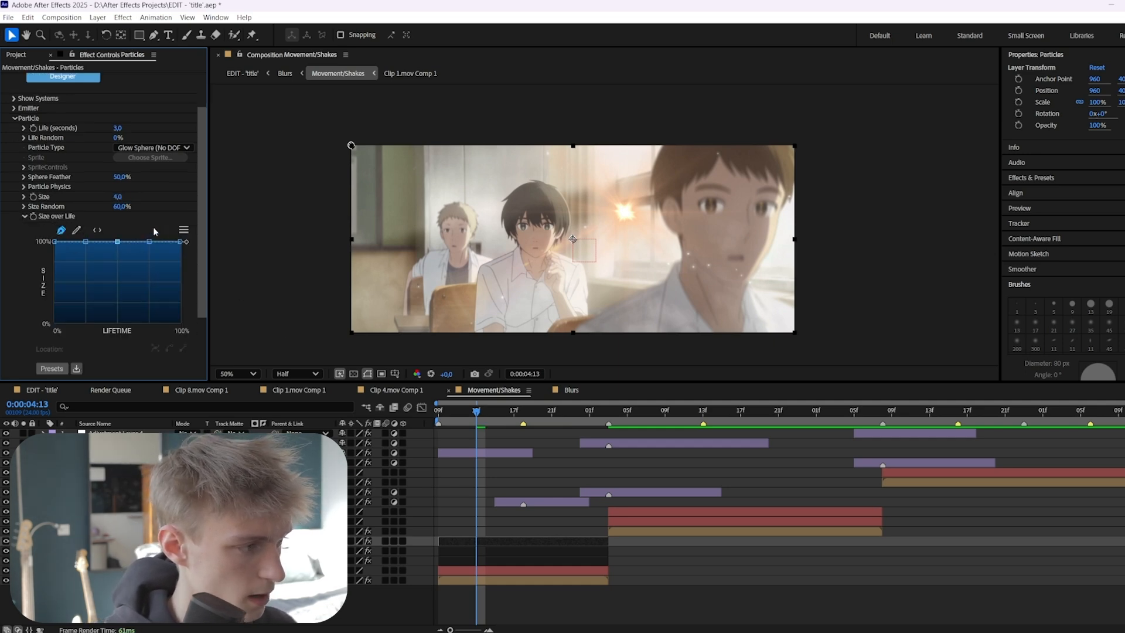
click(58, 367)
scroll(164, 202, down, 4)
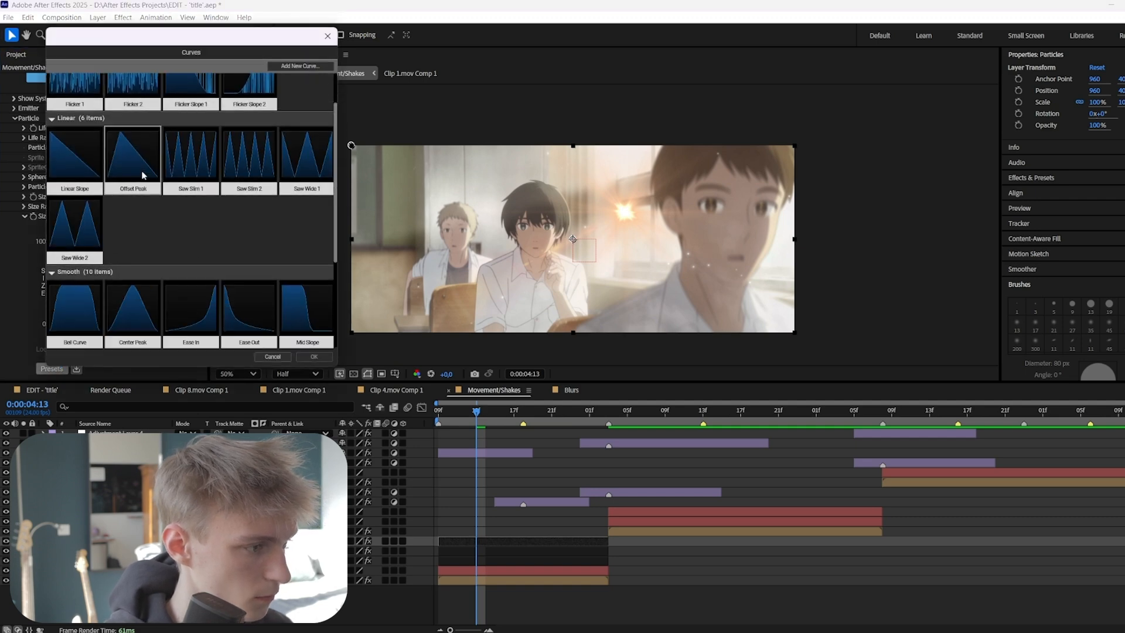
scroll(163, 202, down, 2)
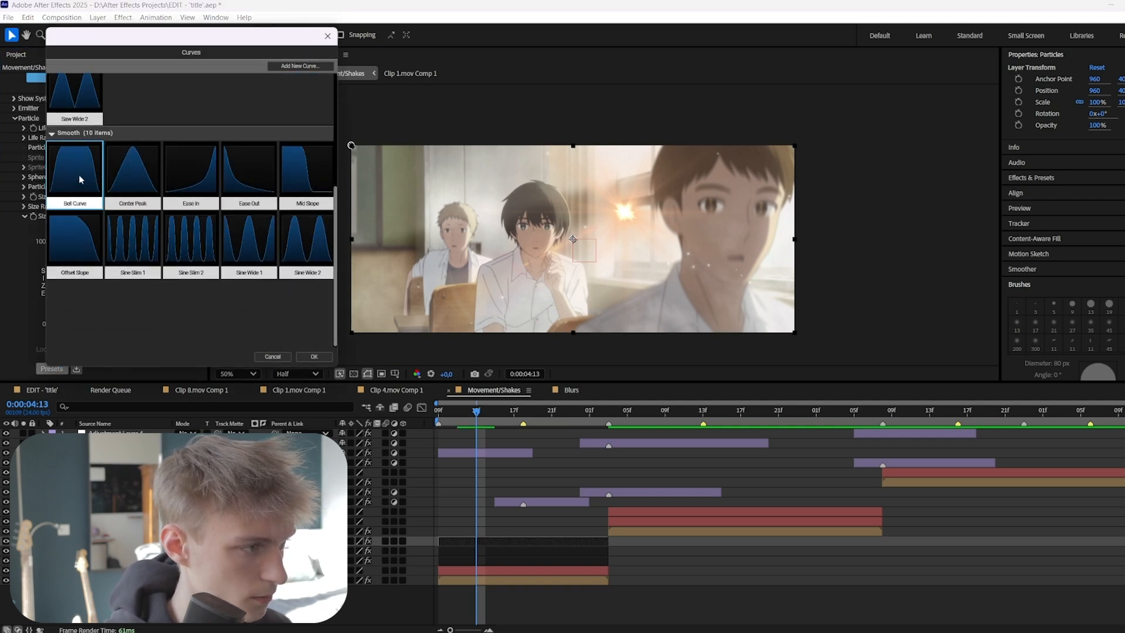
double_click(78, 175)
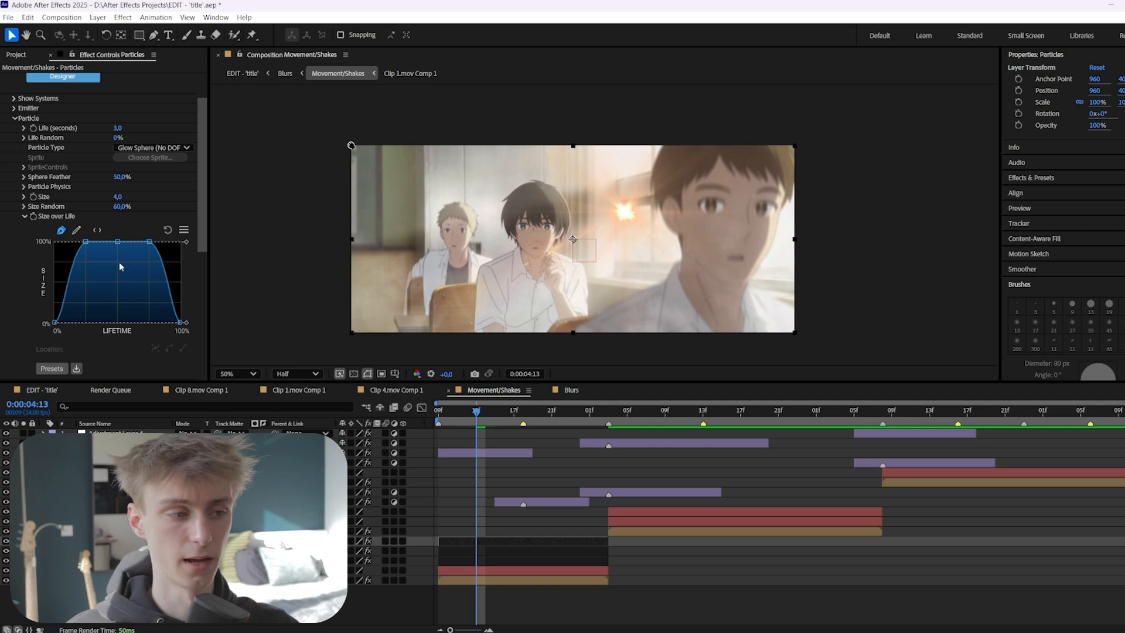
click(23, 217)
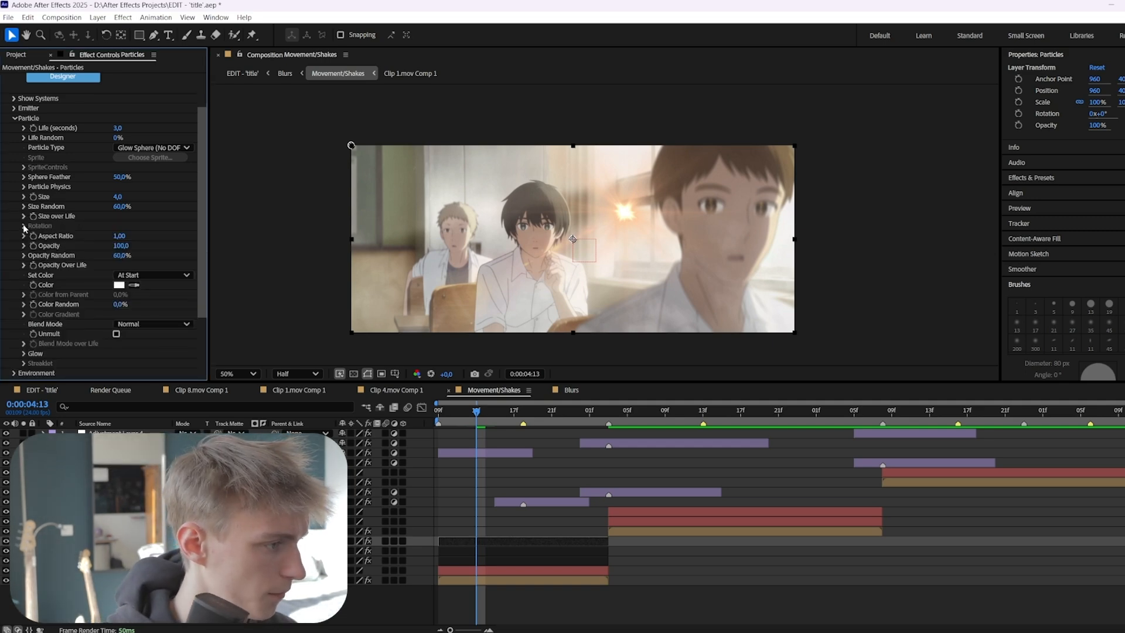
- Apply the smooth Bell Curve preset to the particles' Opacity Over Life
click(23, 266)
click(52, 368)
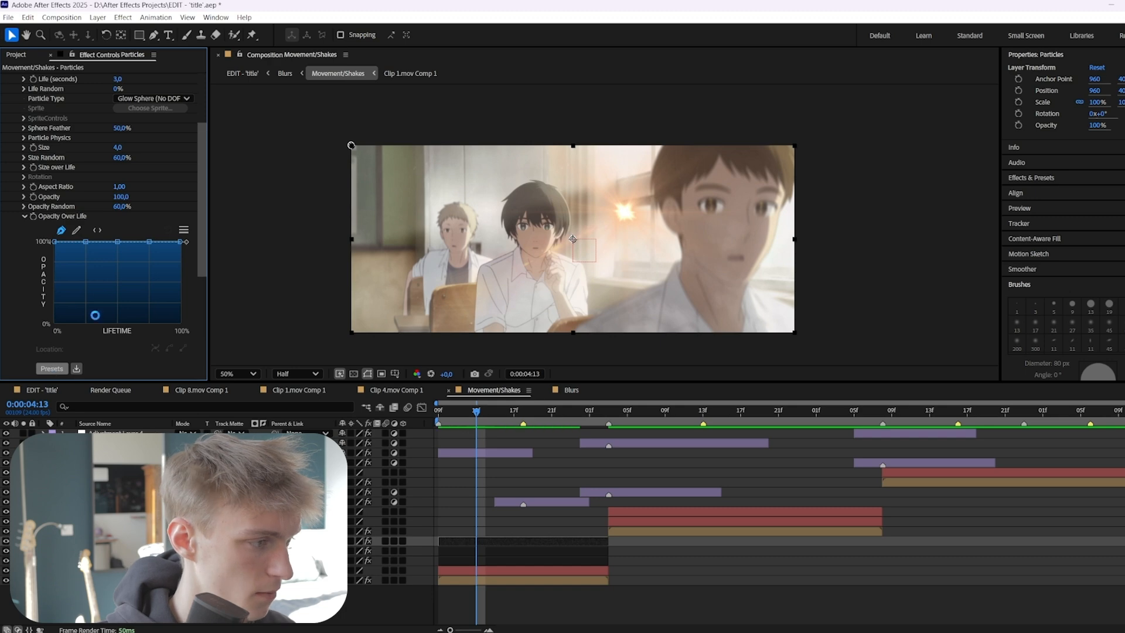
scroll(88, 252, down, 4)
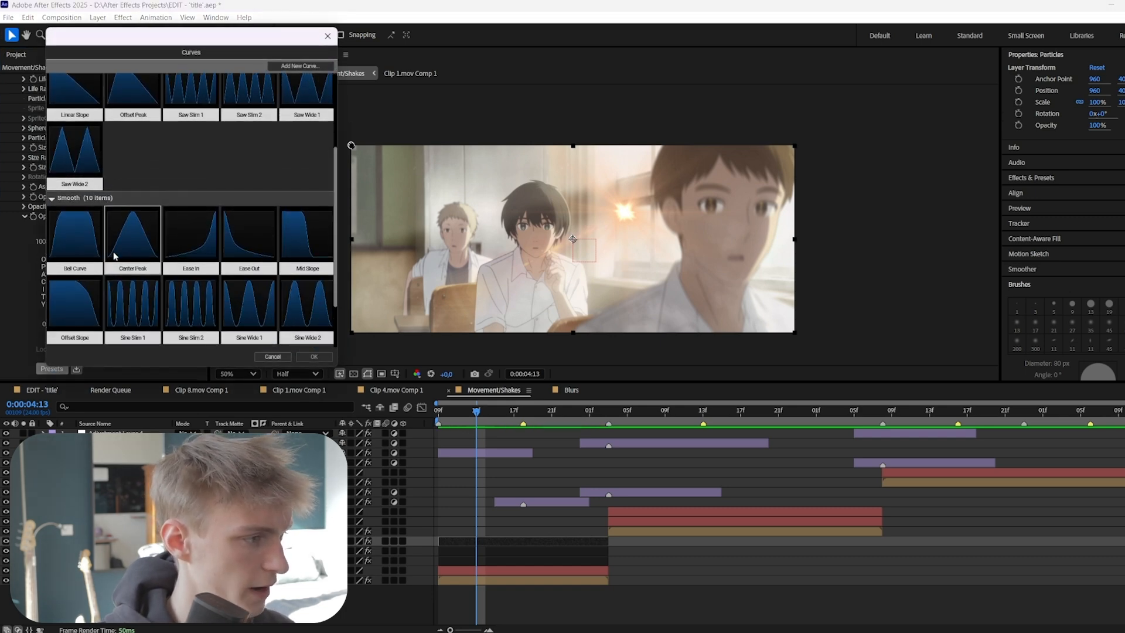
click(83, 252)
double_click(75, 241)
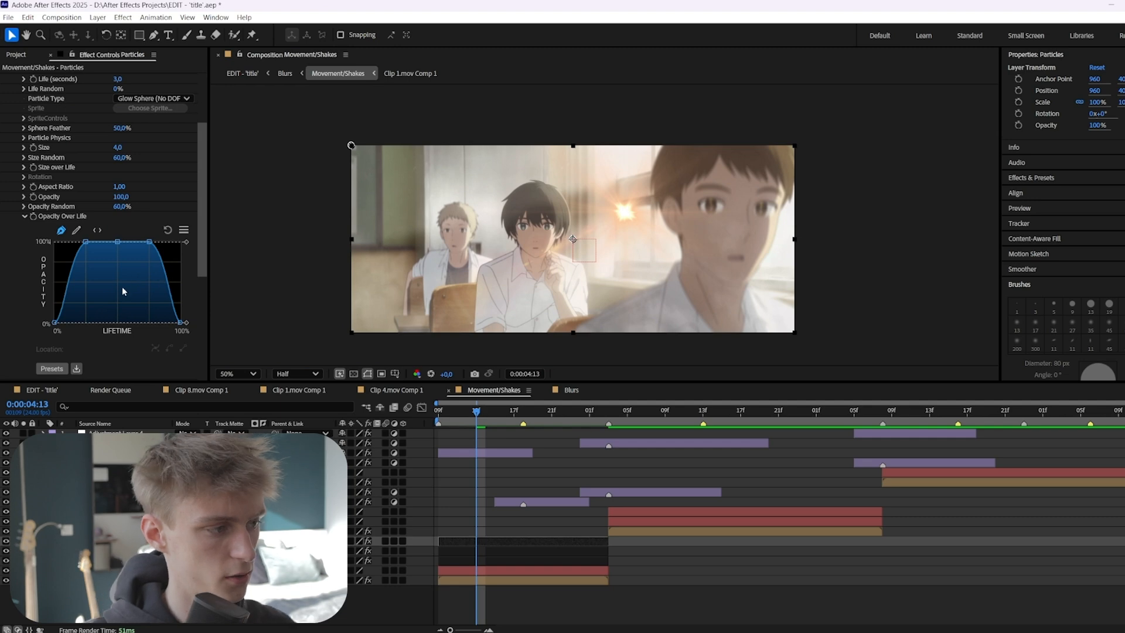
click(25, 216)
- Set the particle colour to a light orange with a hue of 31°
click(484, 413)
scroll(76, 216, up, 4)
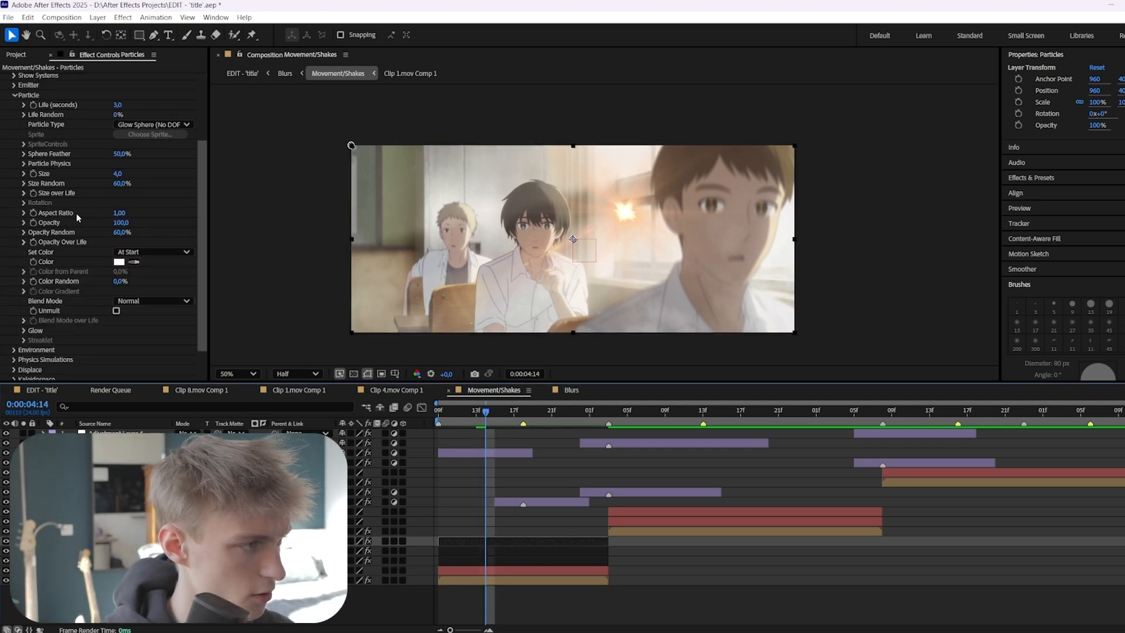
scroll(76, 226, down, 4)
click(119, 231)
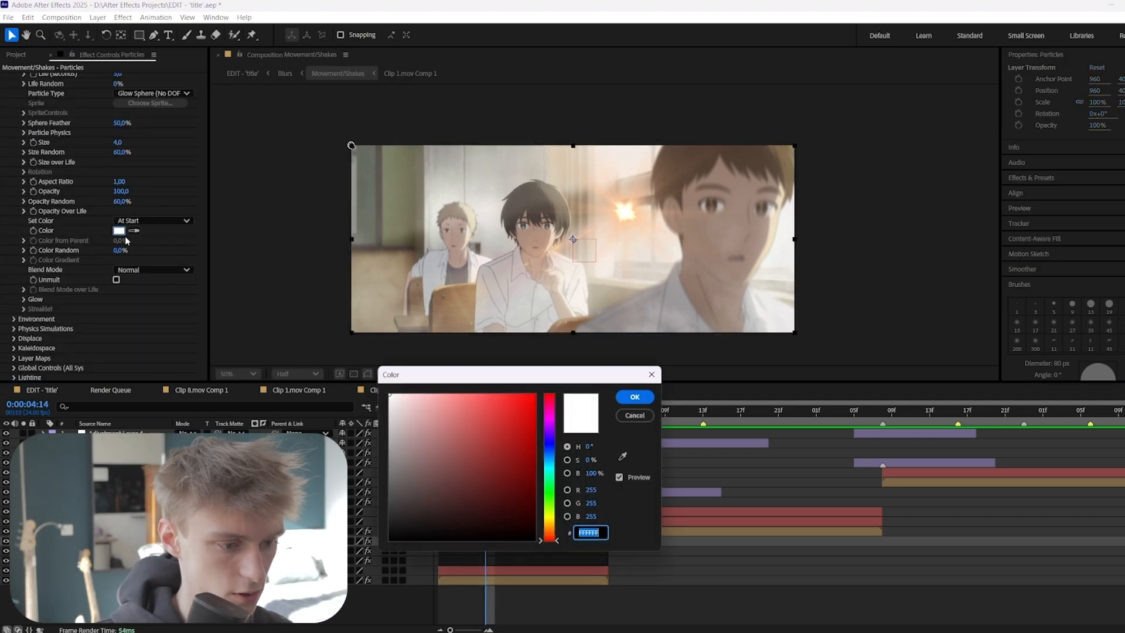
click(549, 528)
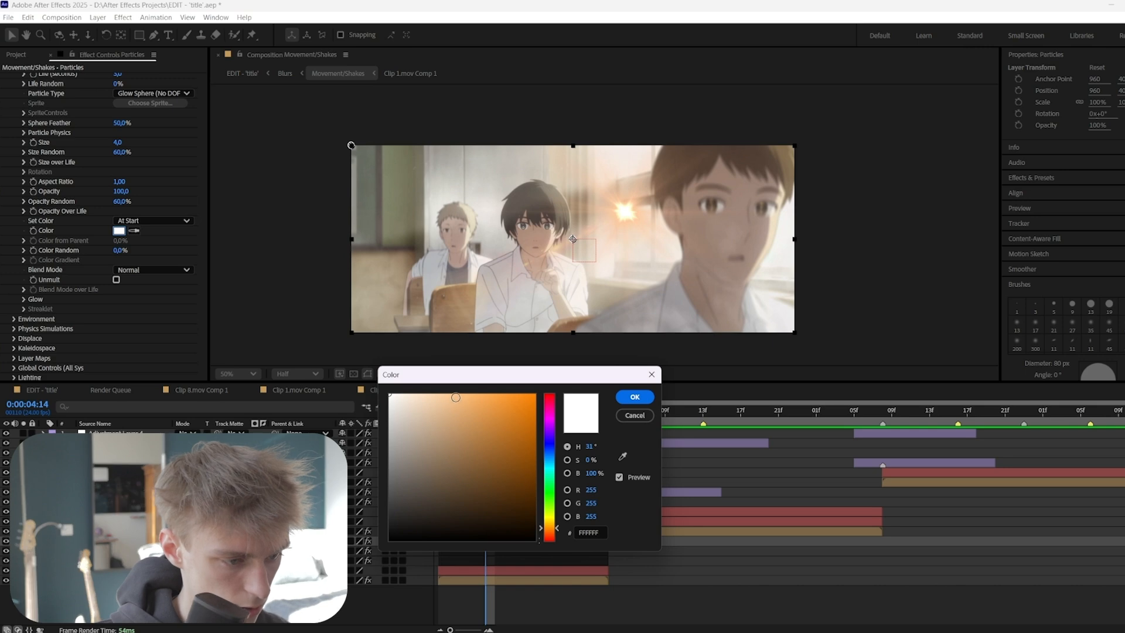
click(456, 395)
click(462, 395)
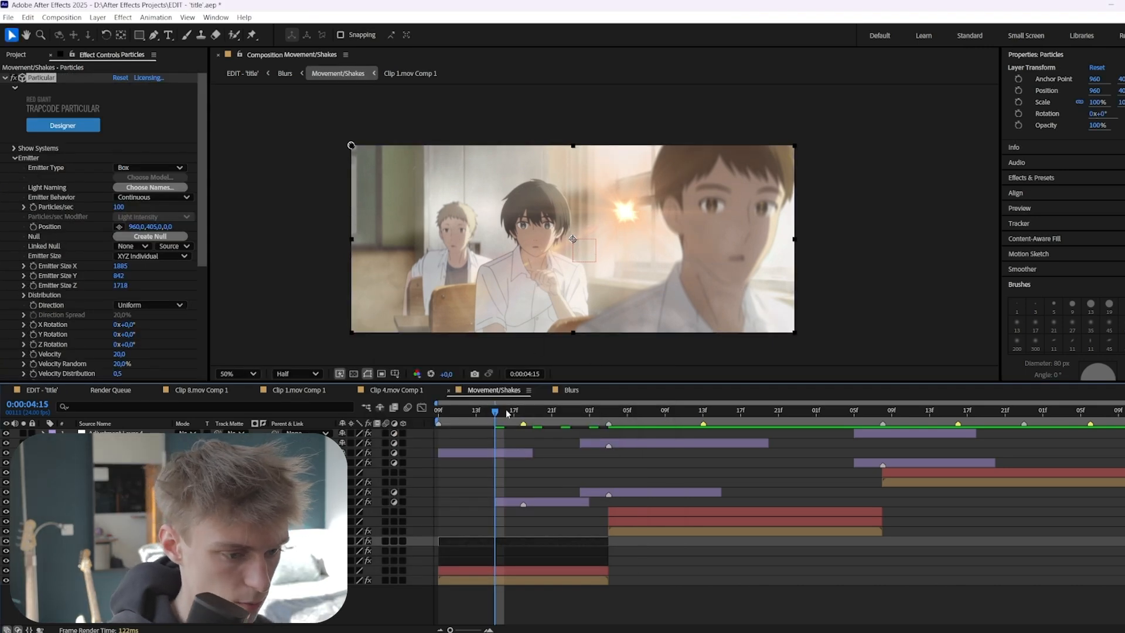
- Scrub through the clip and make the Particles layer start before the clip, keeping its end at the clip's cut
drag(495, 412, 535, 412)
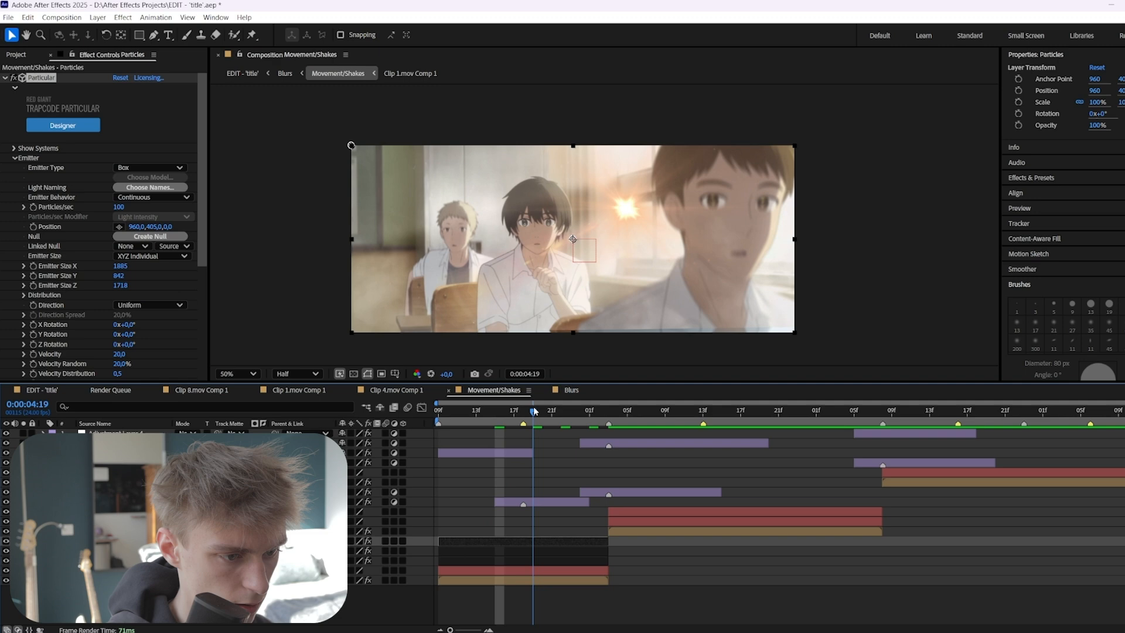
click(457, 412)
click(444, 412)
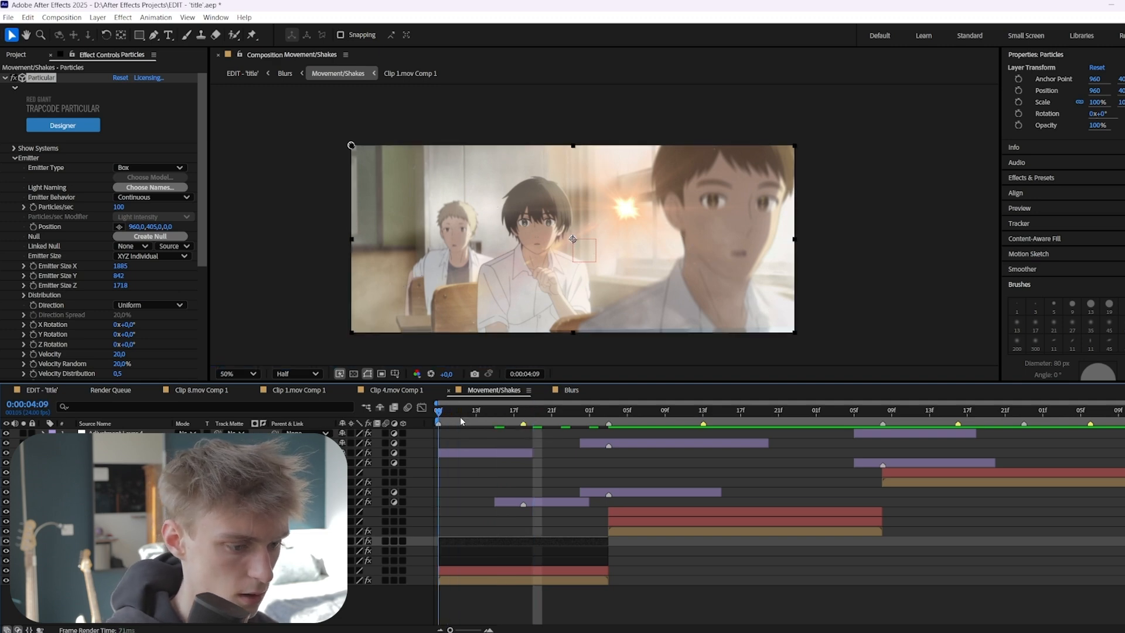
drag(480, 414, 508, 435)
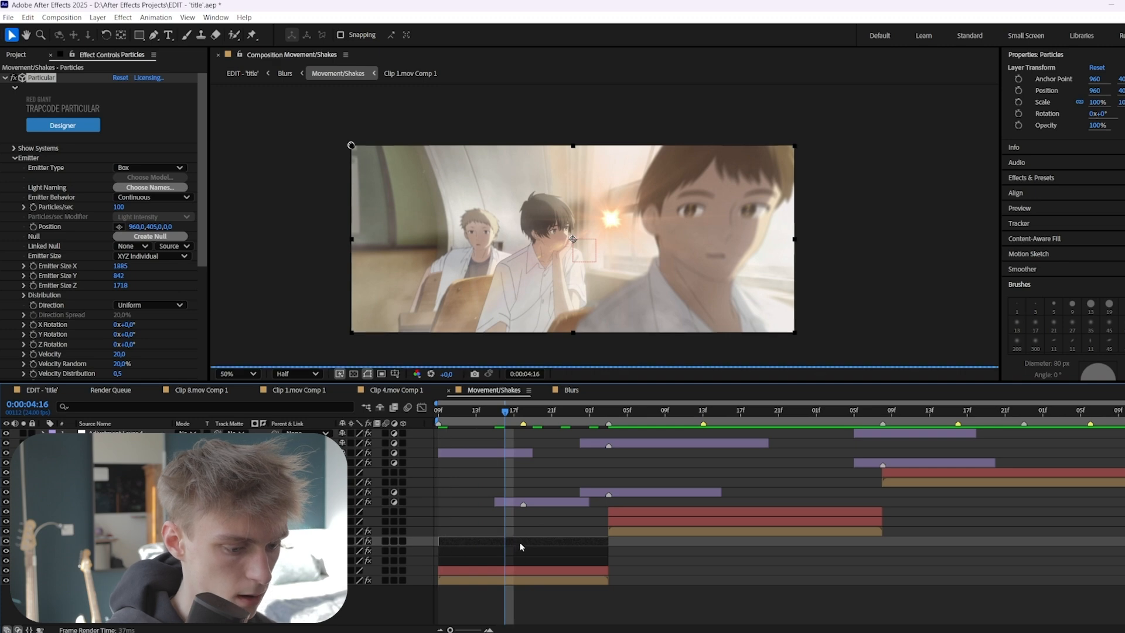
drag(522, 539, 608, 538)
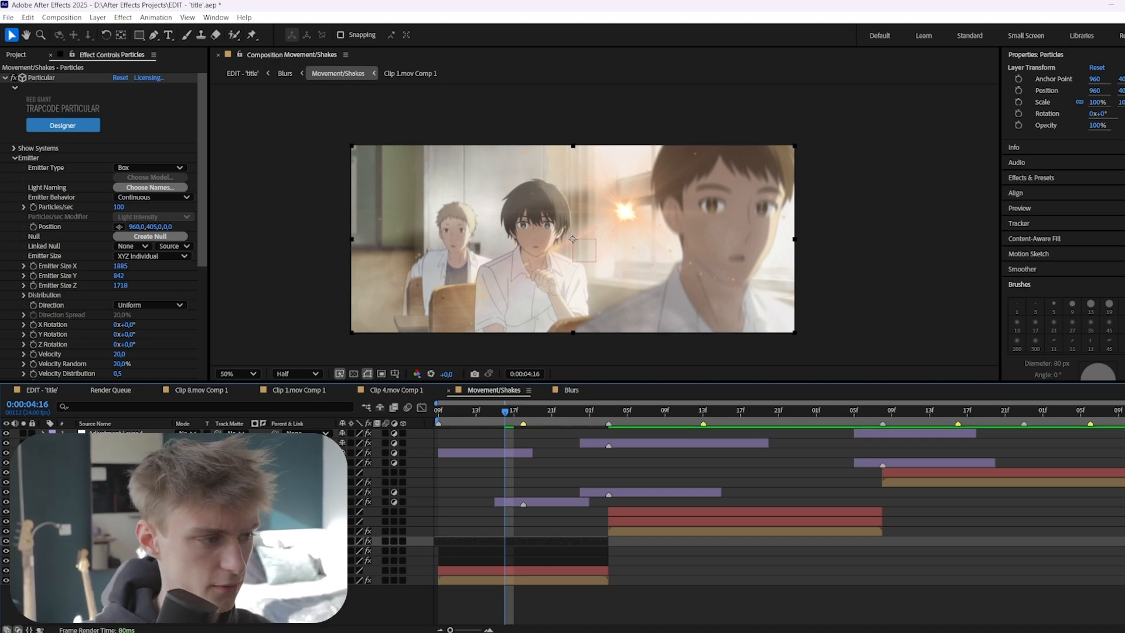
- Set the particle emitter's Emitter Size Y to 1651 and play back the particles over the clip
scroll(50, 221, down, 5)
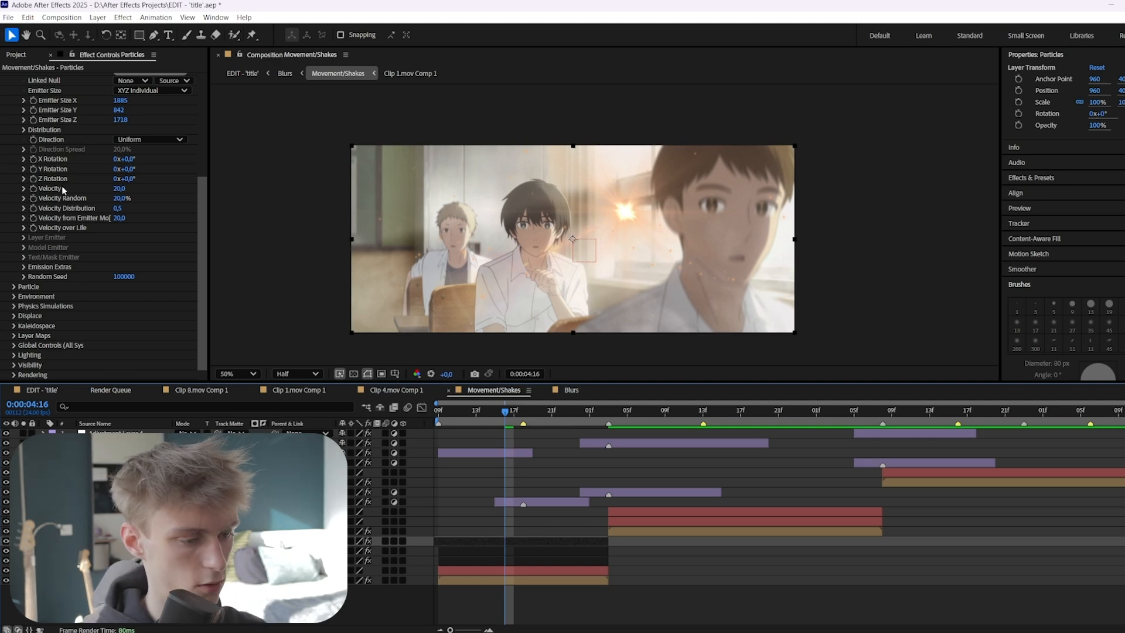
drag(487, 416, 601, 412)
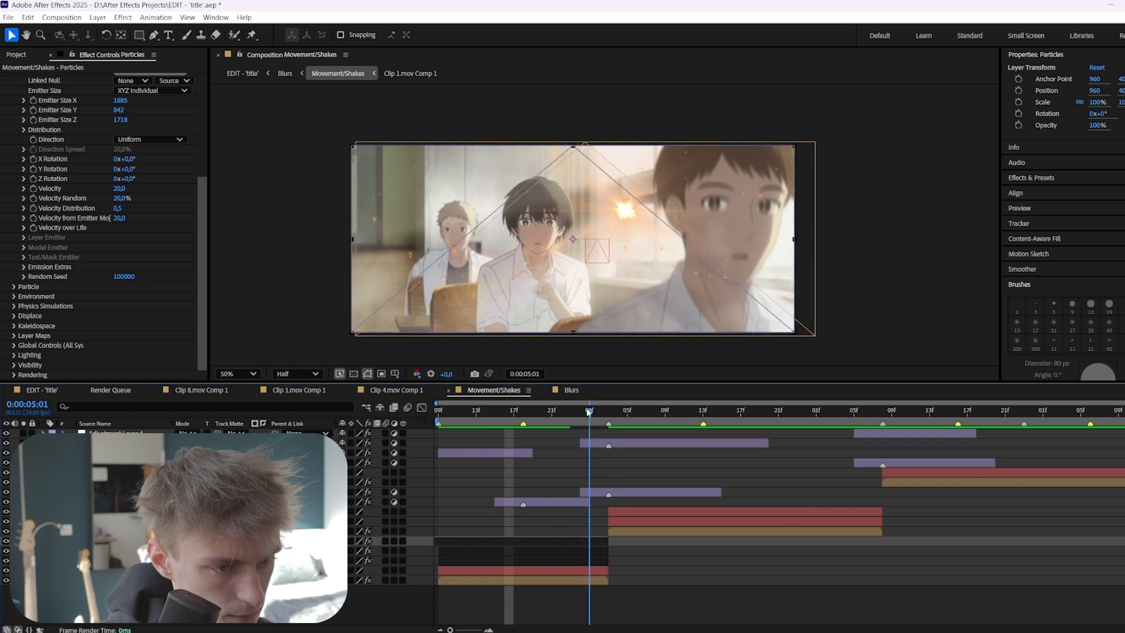
scroll(145, 263, up, 5)
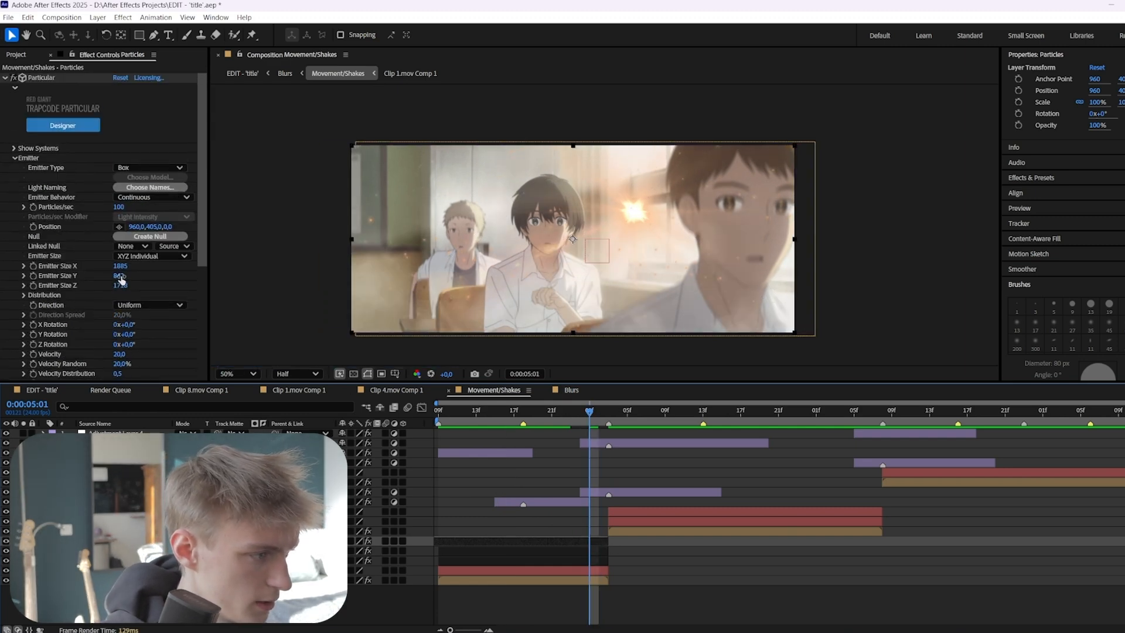
drag(269, 279, 375, 231)
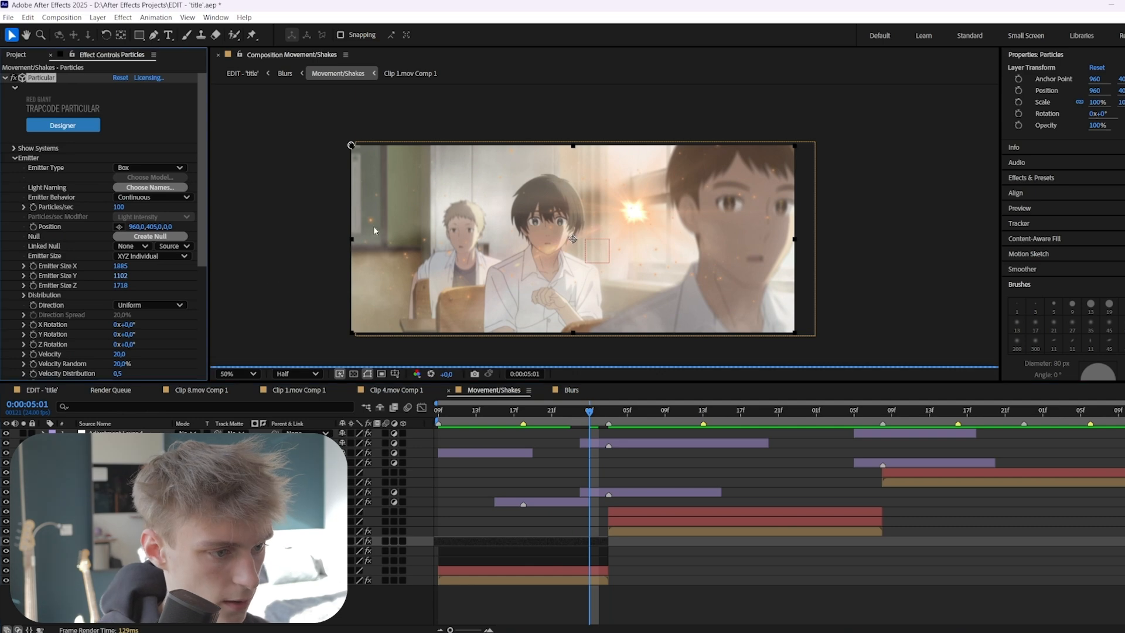
drag(119, 276, 322, 322)
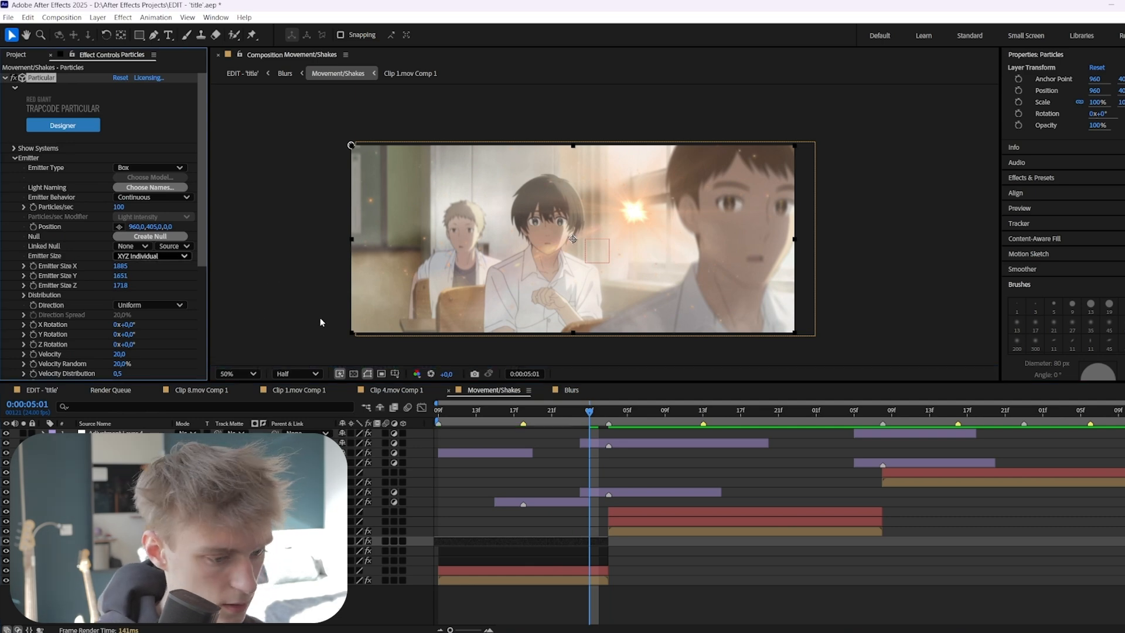
click(495, 412)
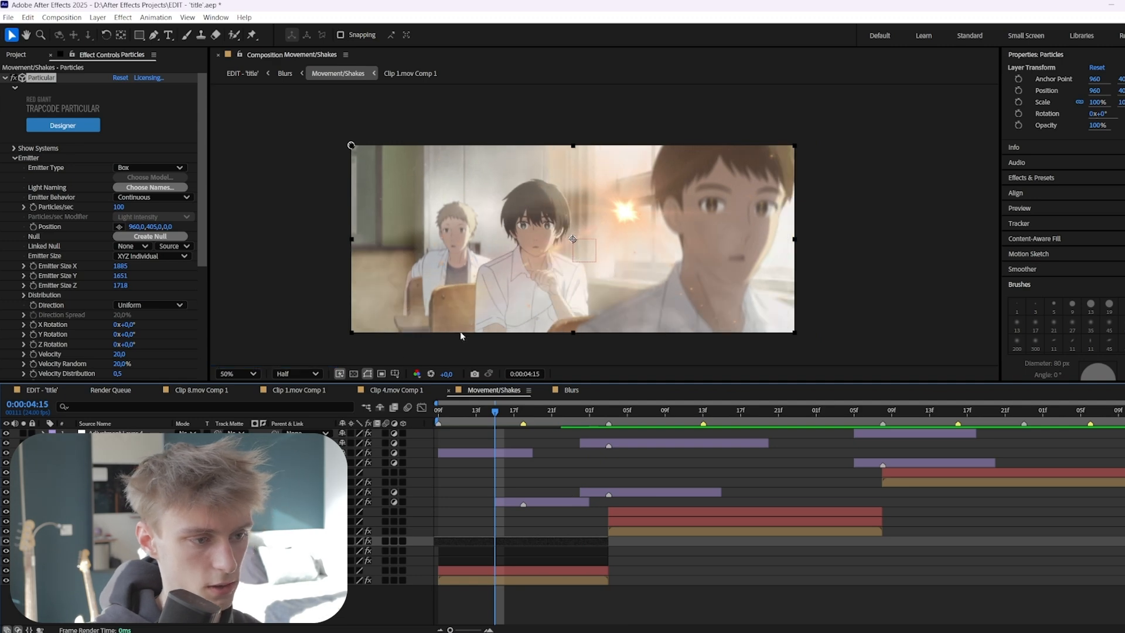
key(space)
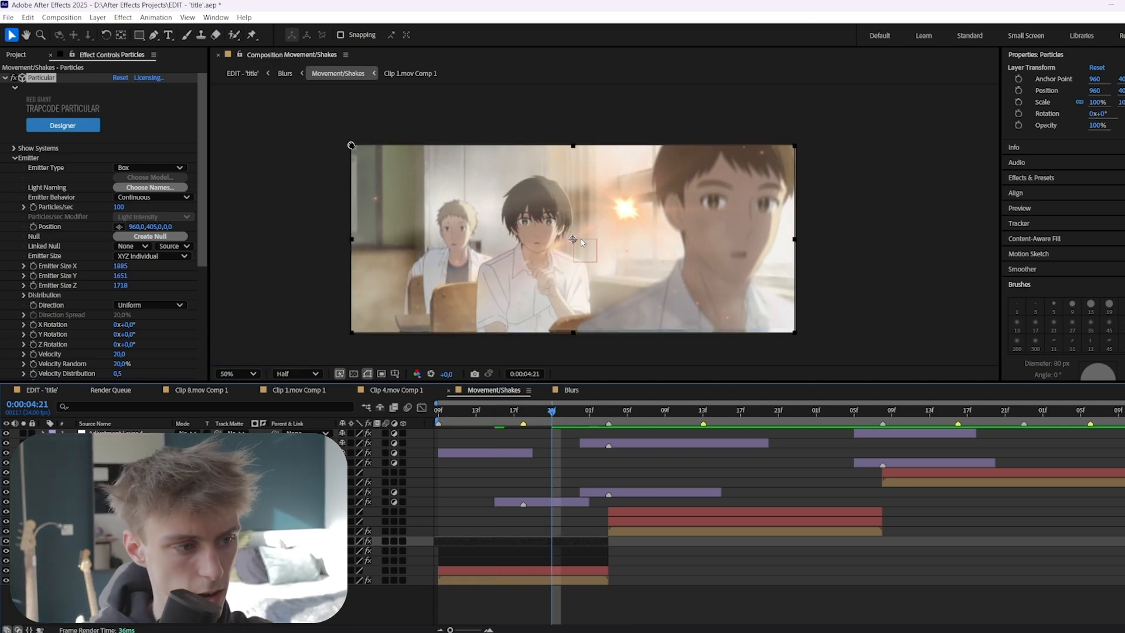
click(507, 412)
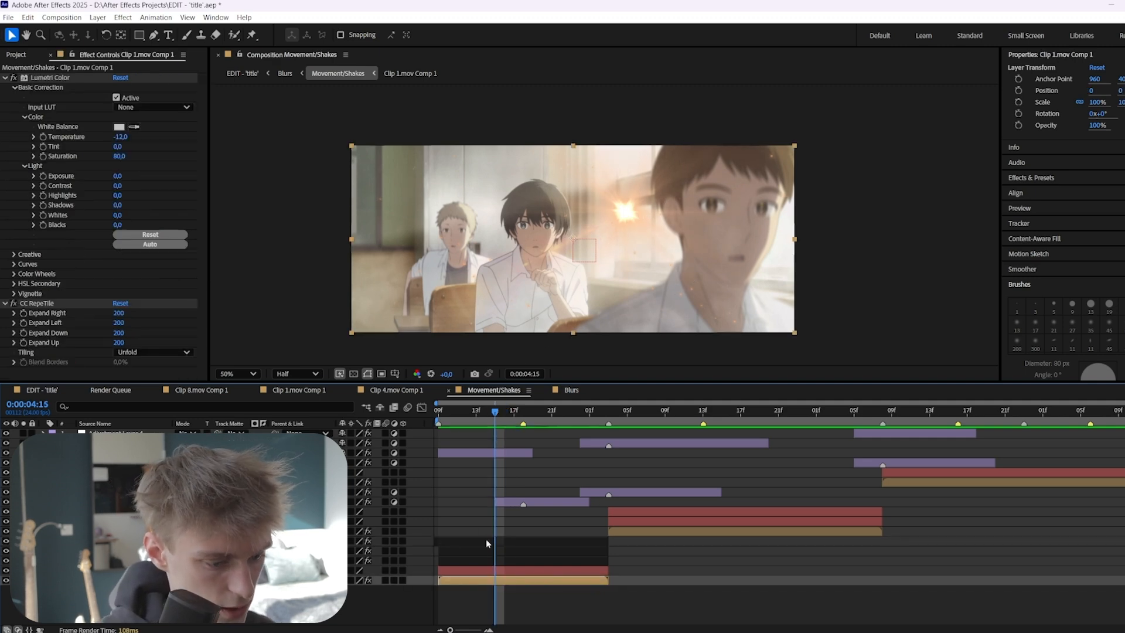
- Duplicate the Clip 1.mov Comp 1 layer and move the copy above the Particles layer
click(486, 540)
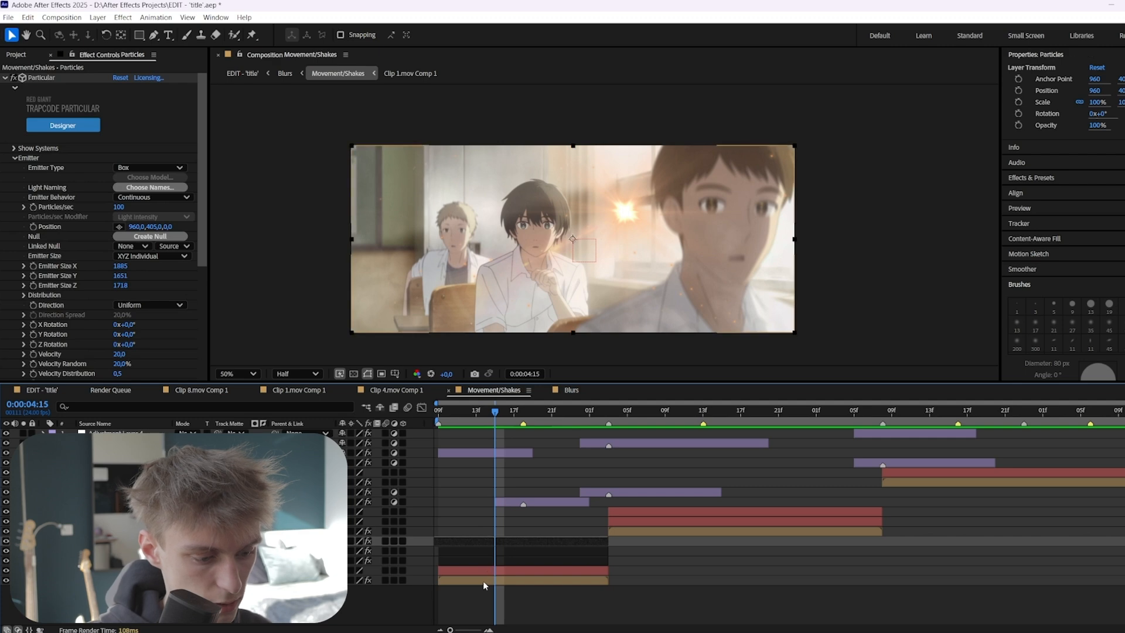
click(485, 581)
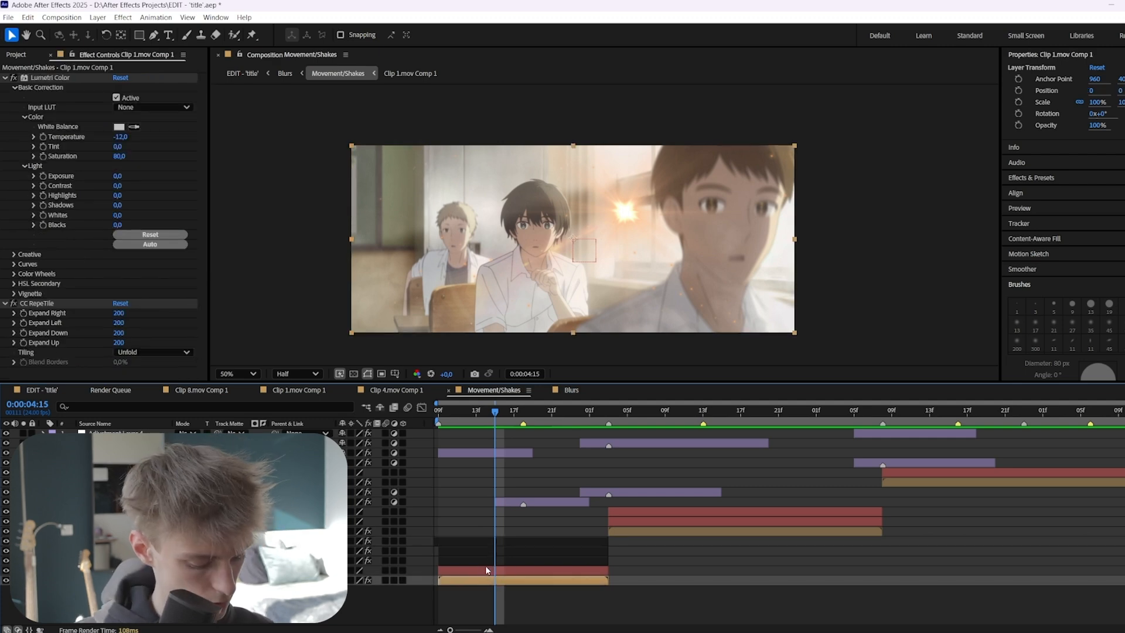
key(ctrl+d)
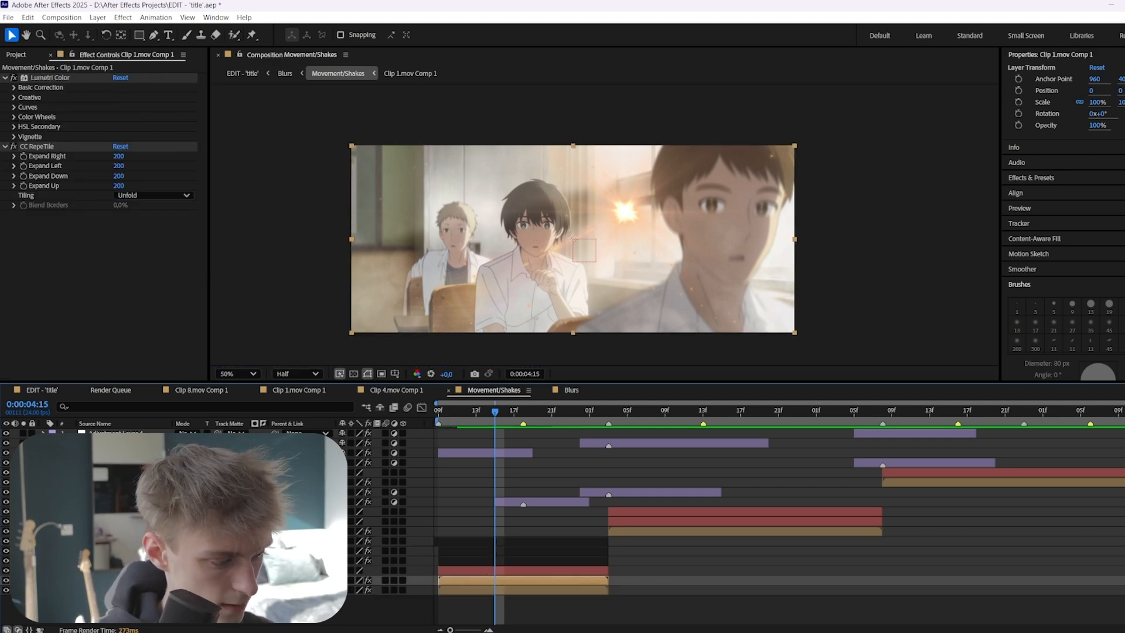
drag(508, 580, 508, 537)
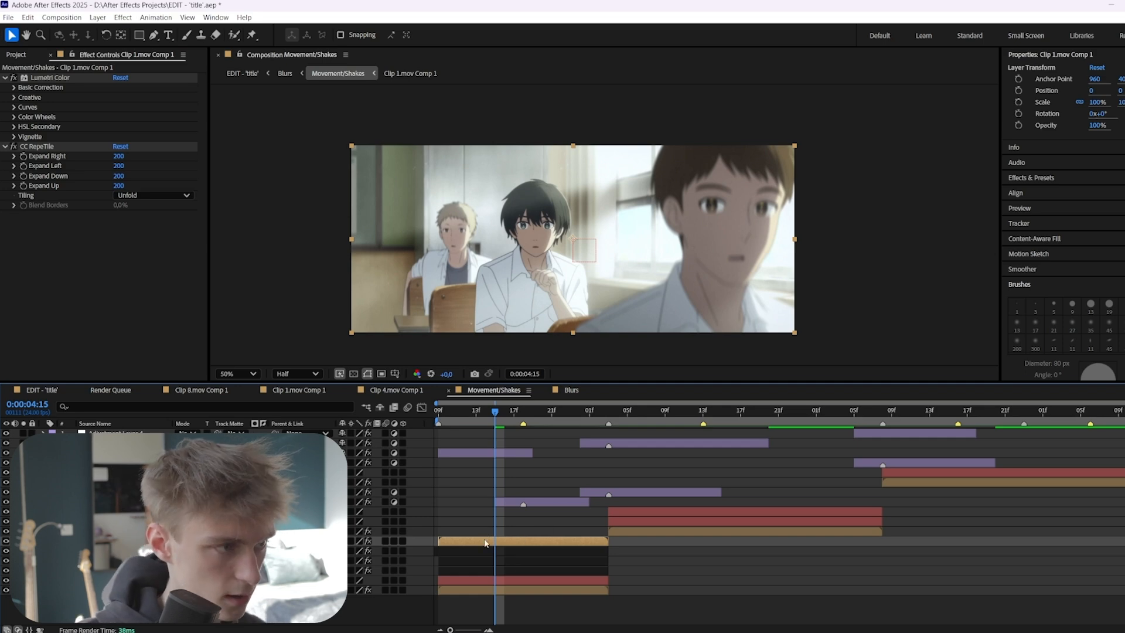
- Isolate the foreground boy's head and shoulders on the duplicated clip with the Roto Brush, and check the outline across the frames
click(235, 36)
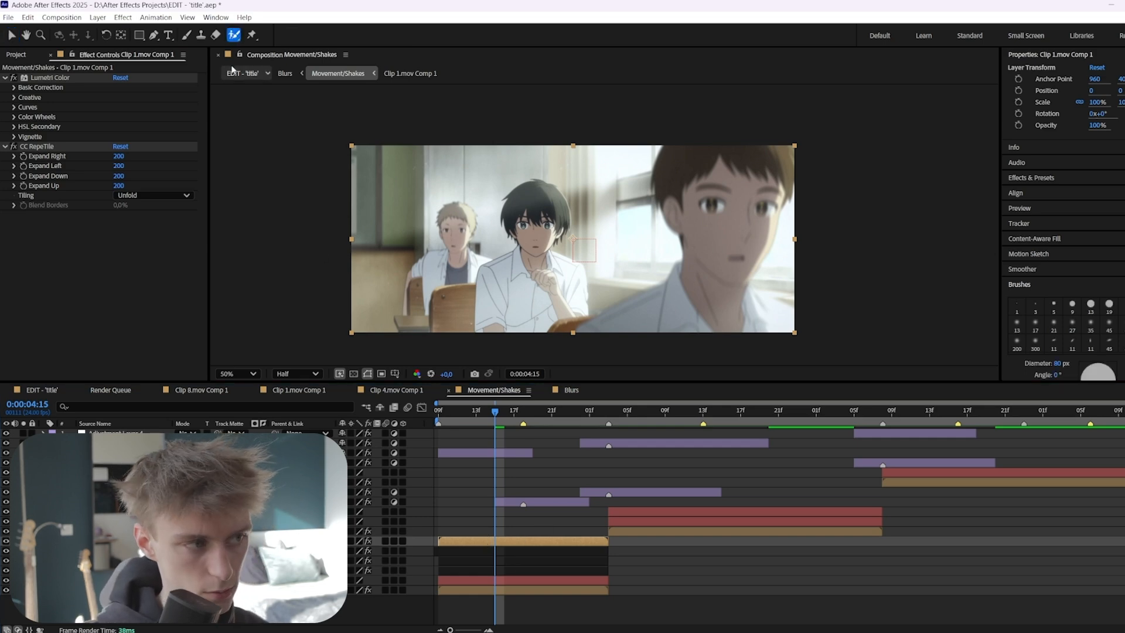
double_click(708, 218)
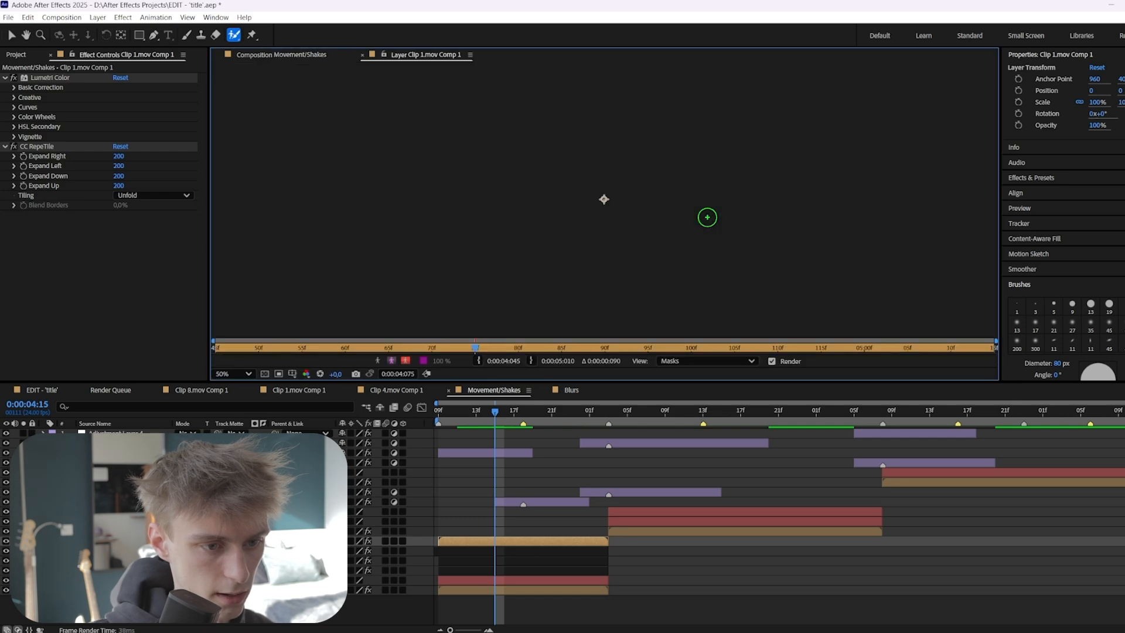
drag(645, 155, 642, 196)
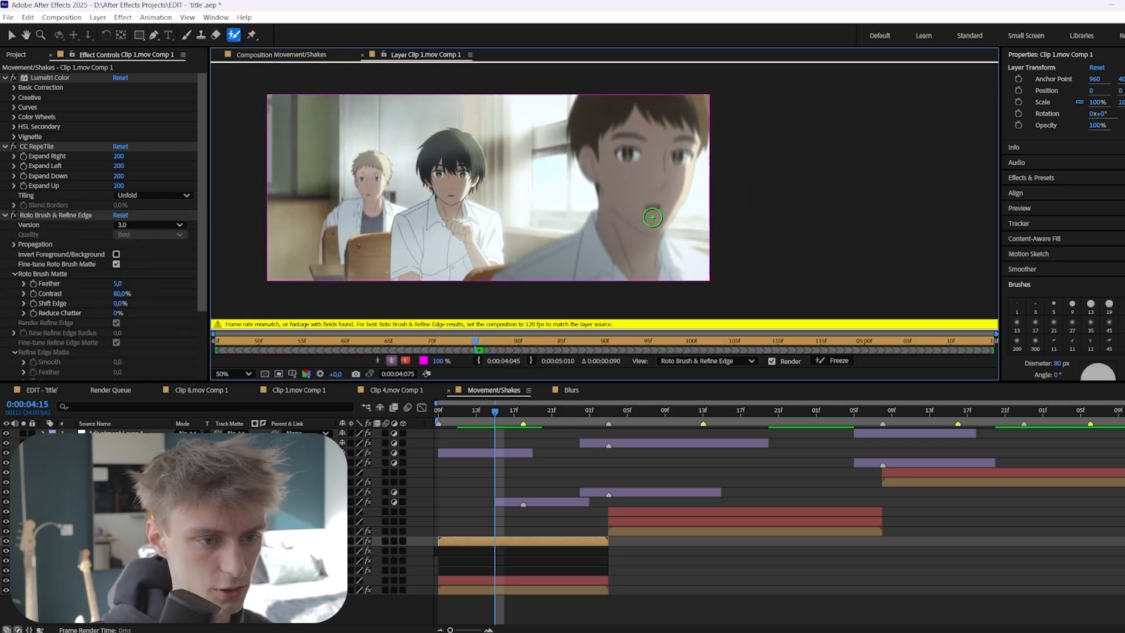
mouse_move(612, 232)
mouse_down()
mouse_move(548, 275)
mouse_move(528, 231)
mouse_move(548, 219)
mouse_up()
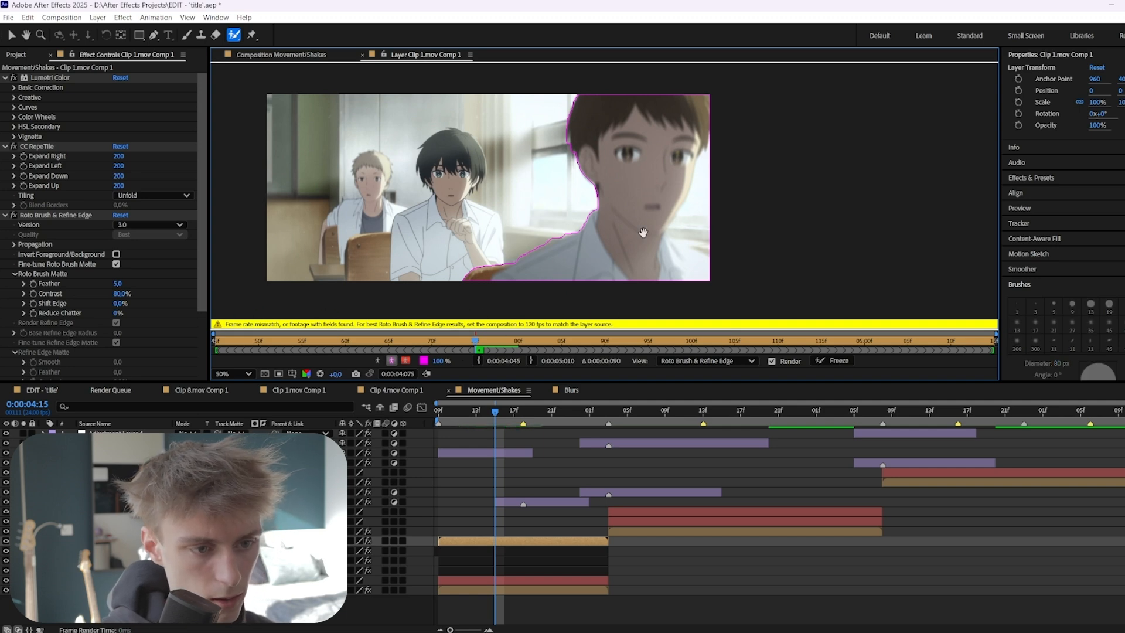
drag(643, 233, 601, 260)
mouse_move(673, 190)
mouse_down()
mouse_move(672, 258)
mouse_move(708, 281)
mouse_up()
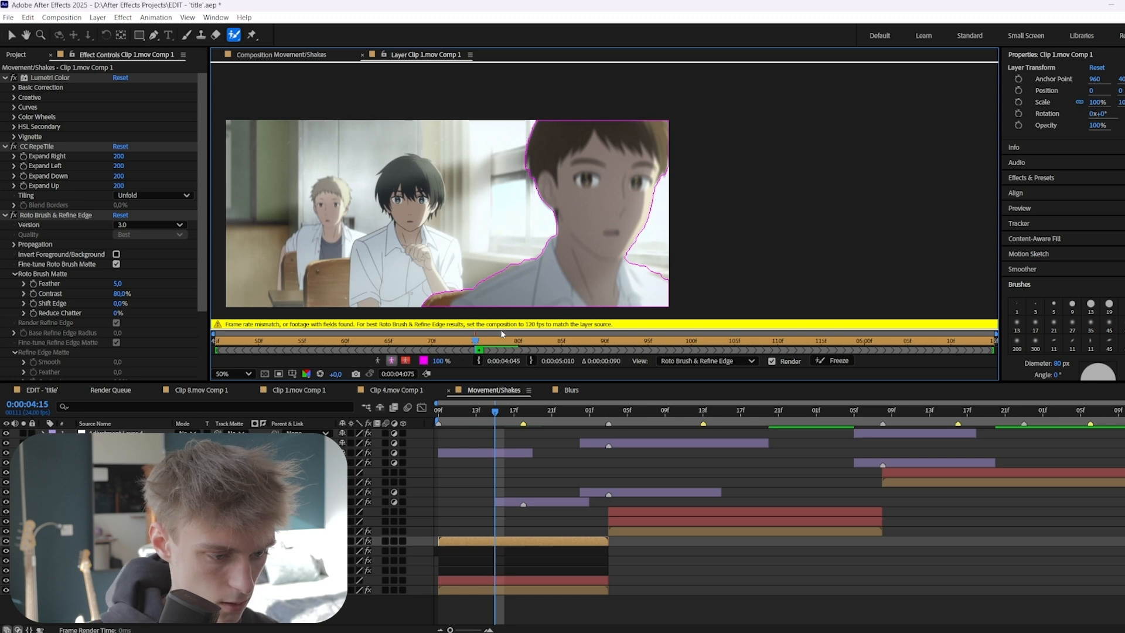
key(Home)
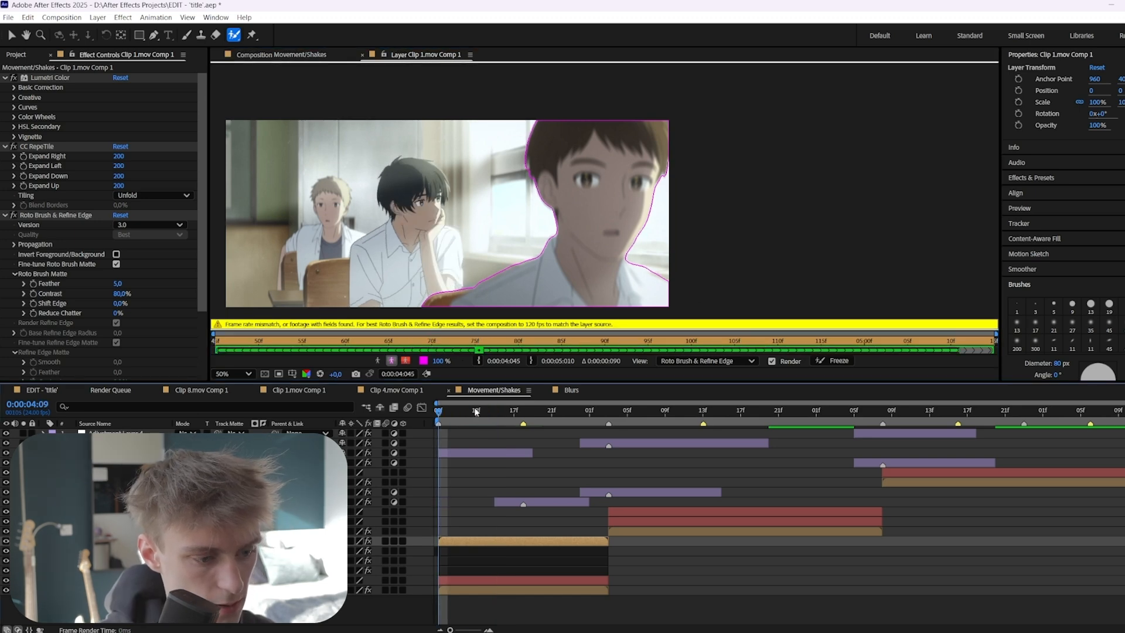
drag(475, 411, 519, 412)
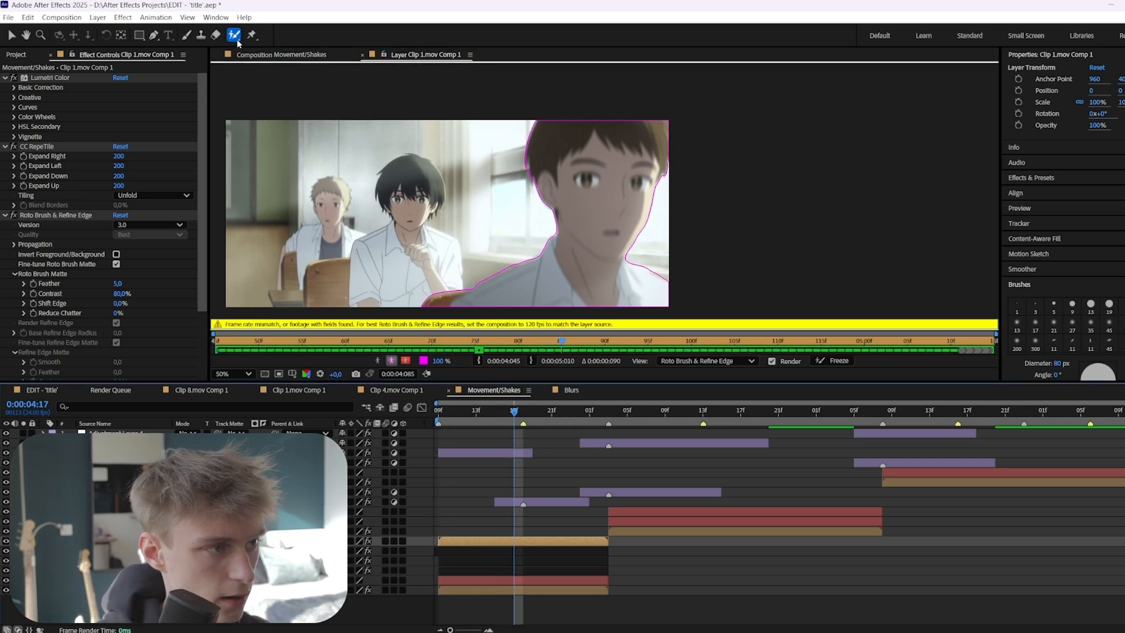
- Choose the Refine Edge tool and examine the roto outline around the foreground boy's hair and face
scroll(528, 160, up, 2)
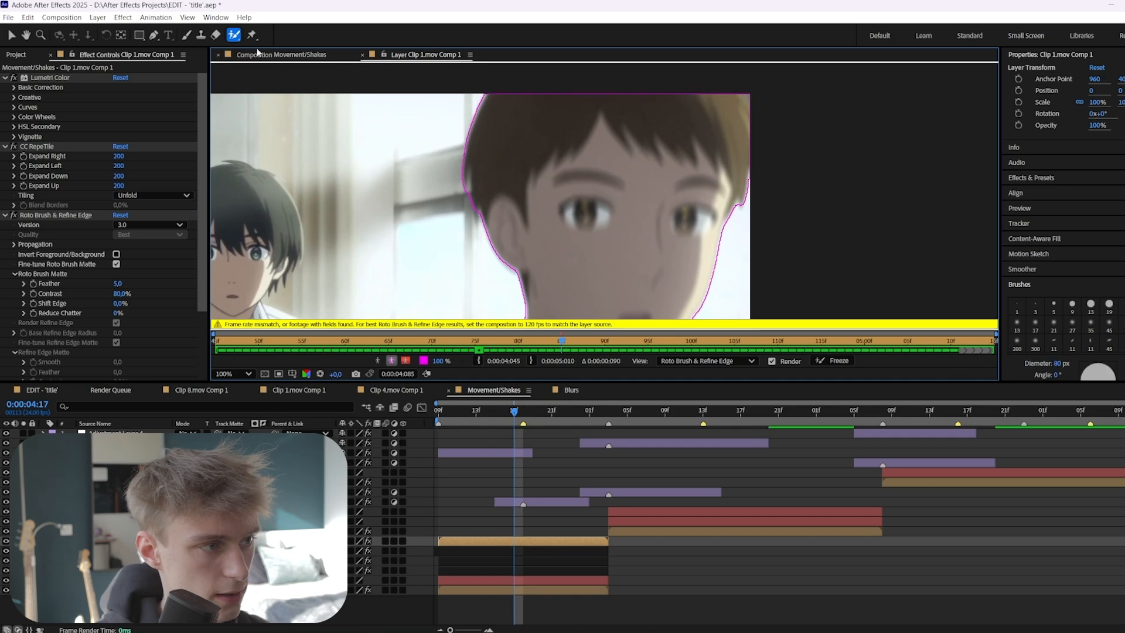
click(243, 38)
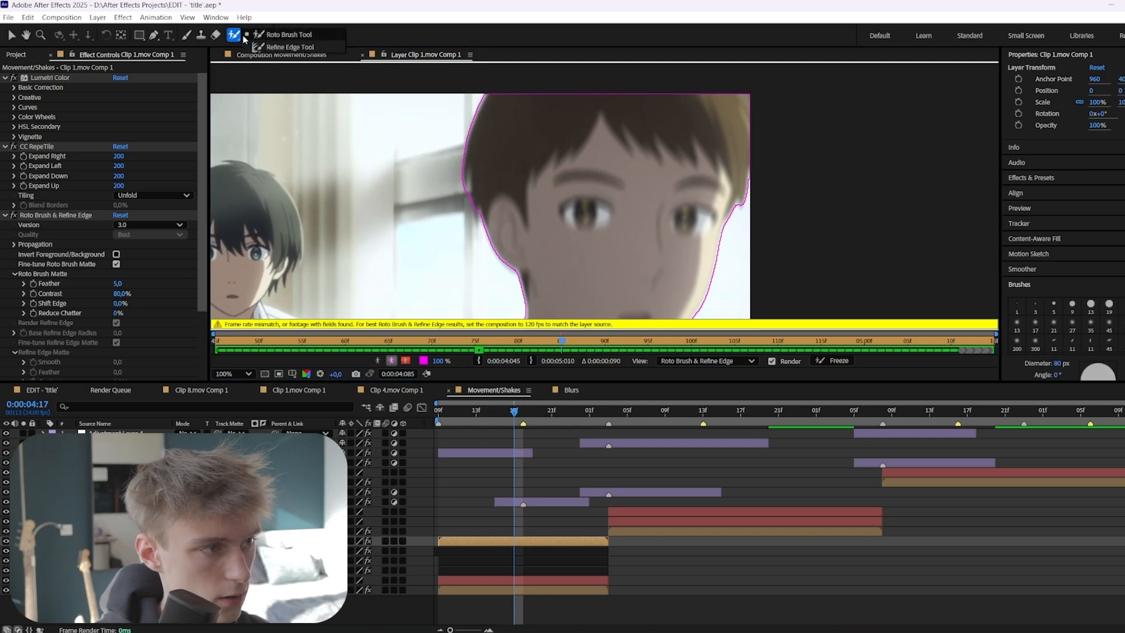
click(295, 47)
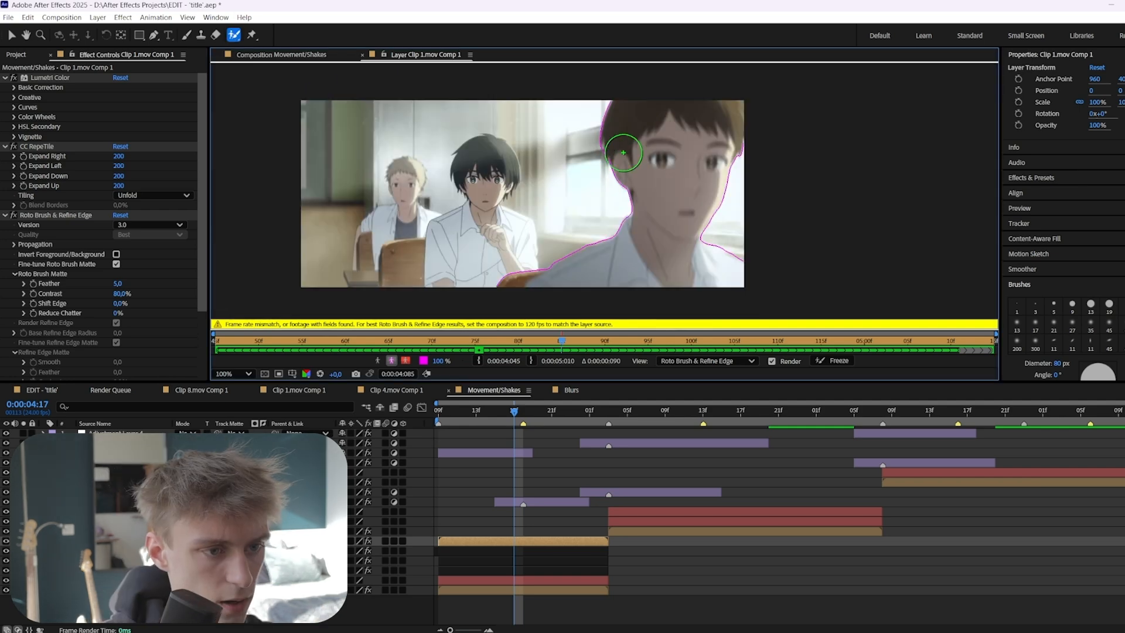
scroll(685, 195, up, 1)
drag(560, 206, 488, 250)
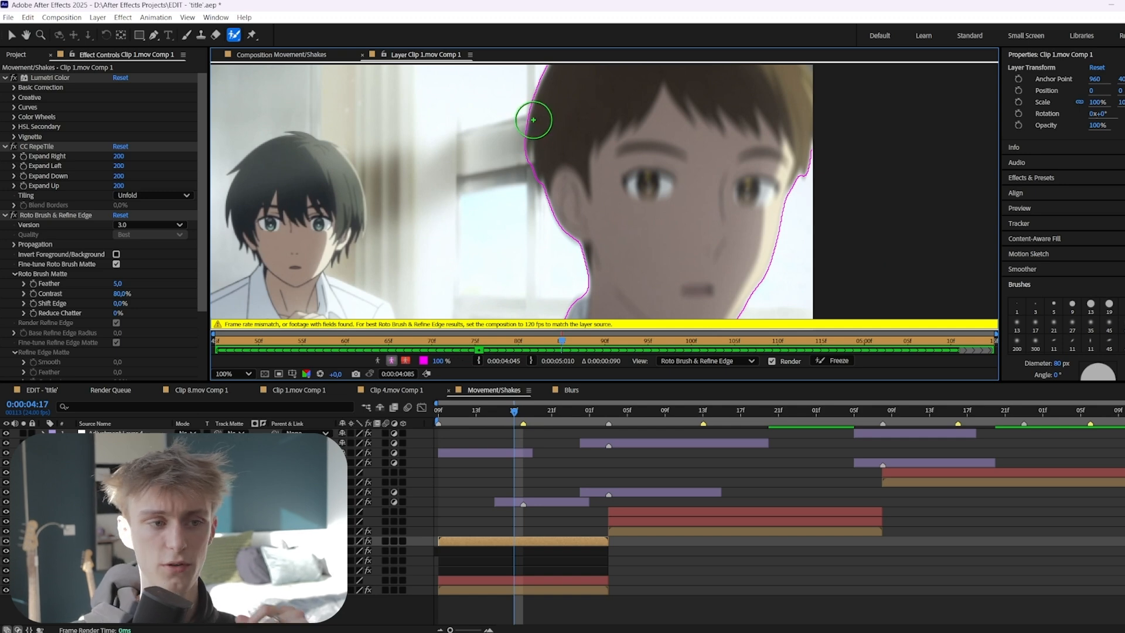
key(comma)
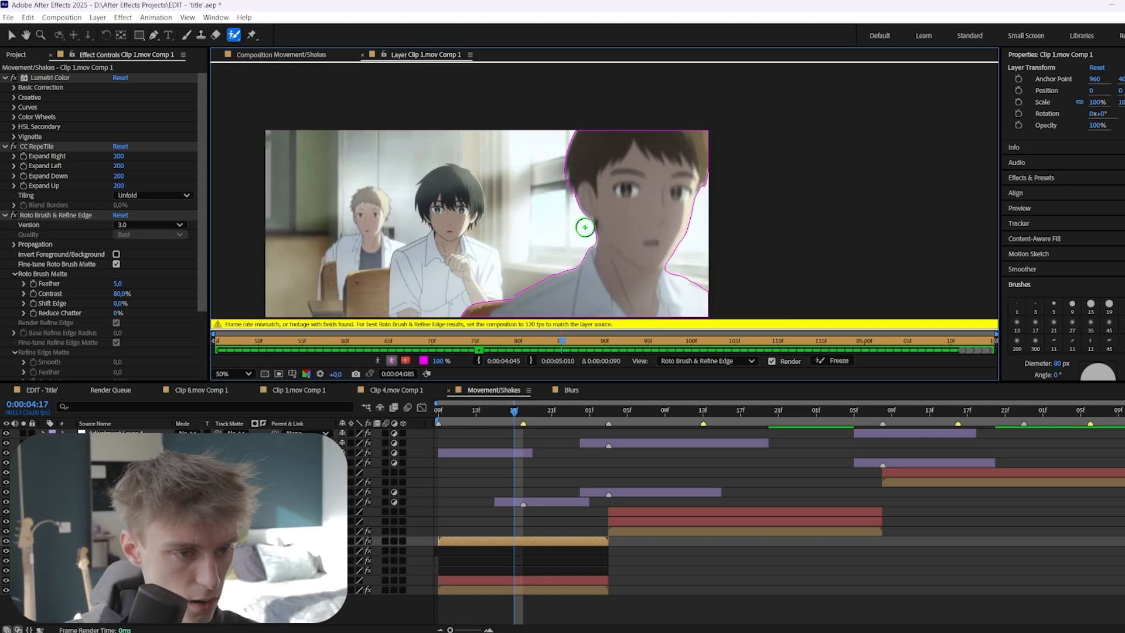
- Close the roto layer view and examine the composited effects in the EDIT - 'title' composition by playing and scrubbing through the classroom shot
drag(585, 227, 628, 208)
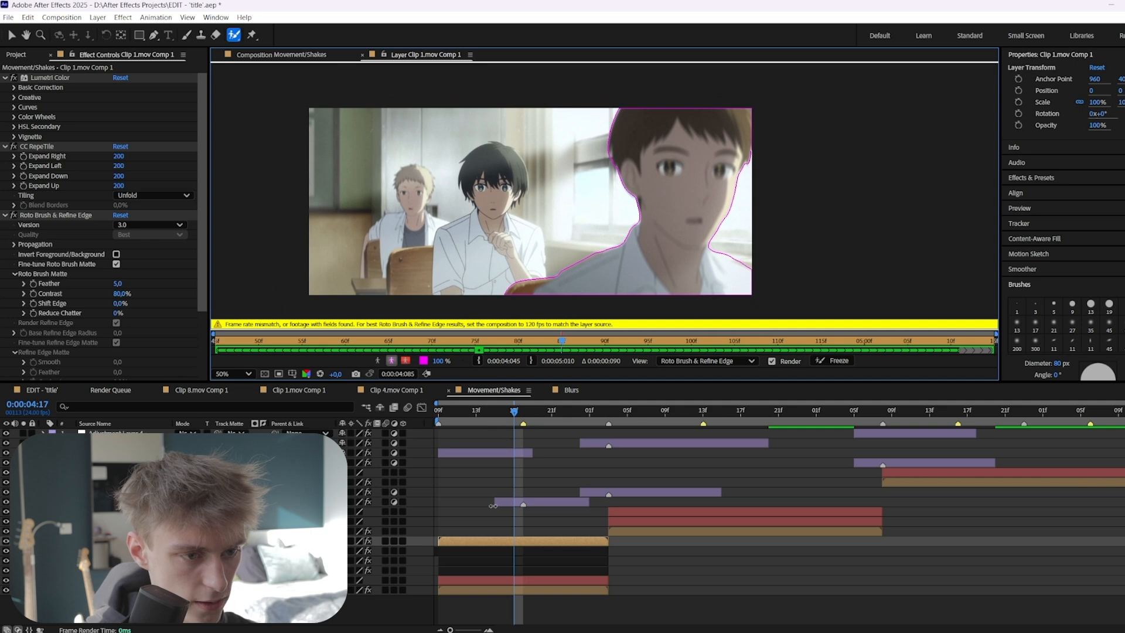
click(362, 55)
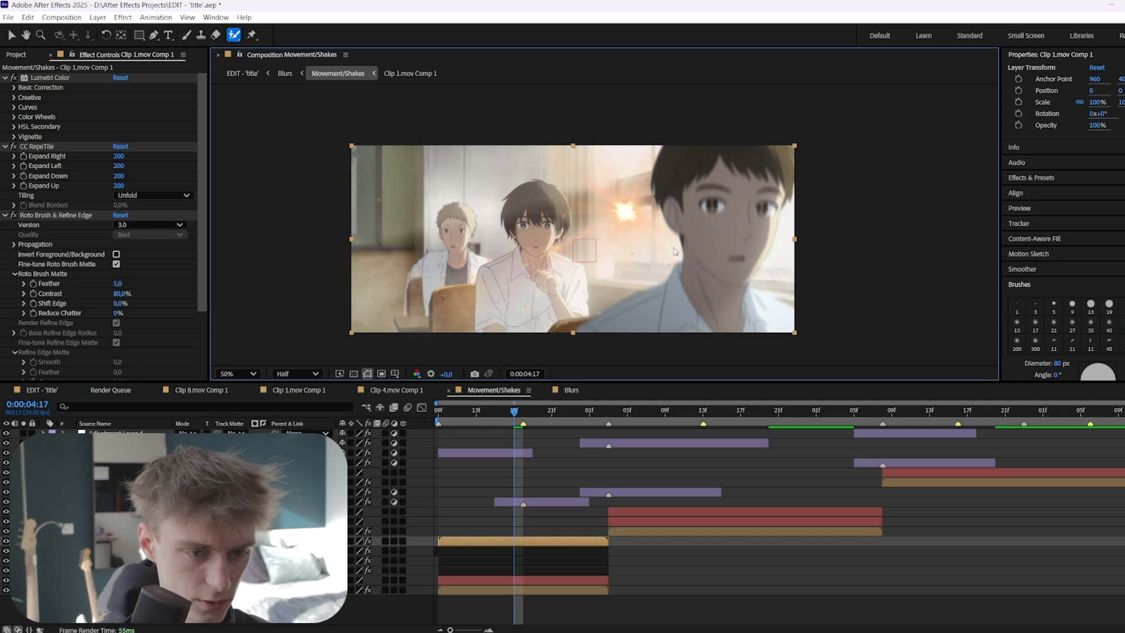
click(41, 390)
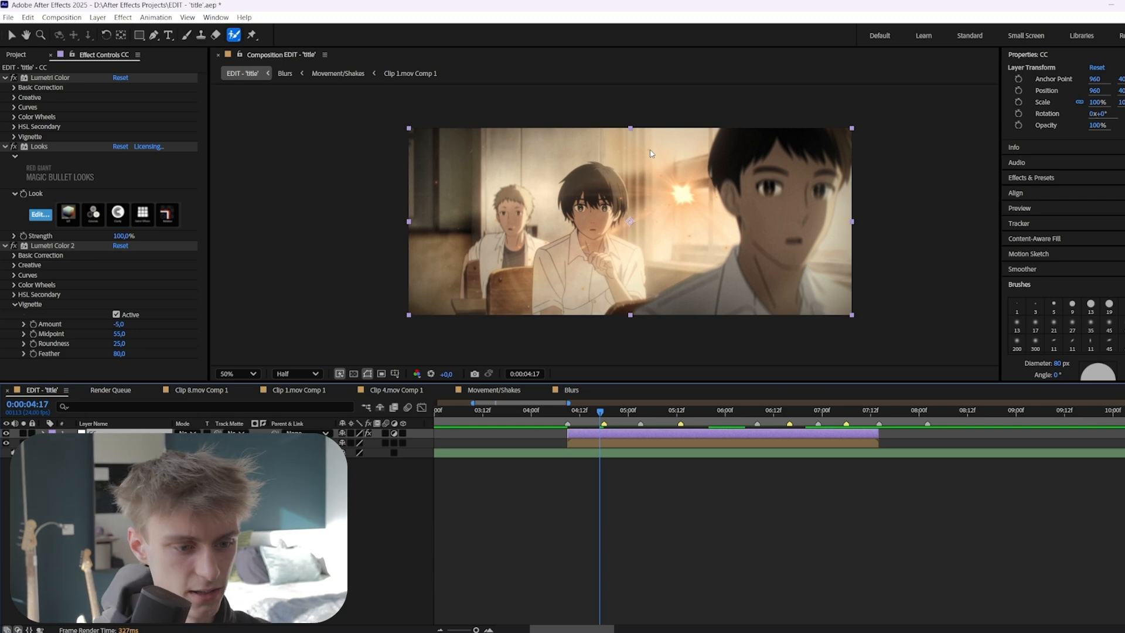
drag(608, 414, 548, 414)
key(space)
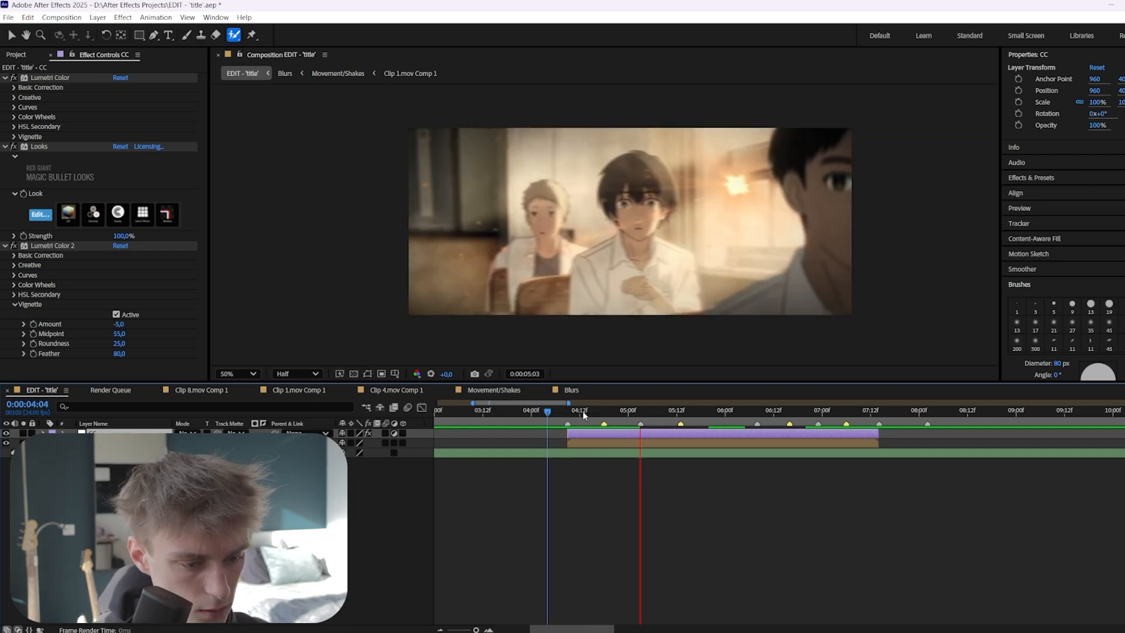
click(620, 413)
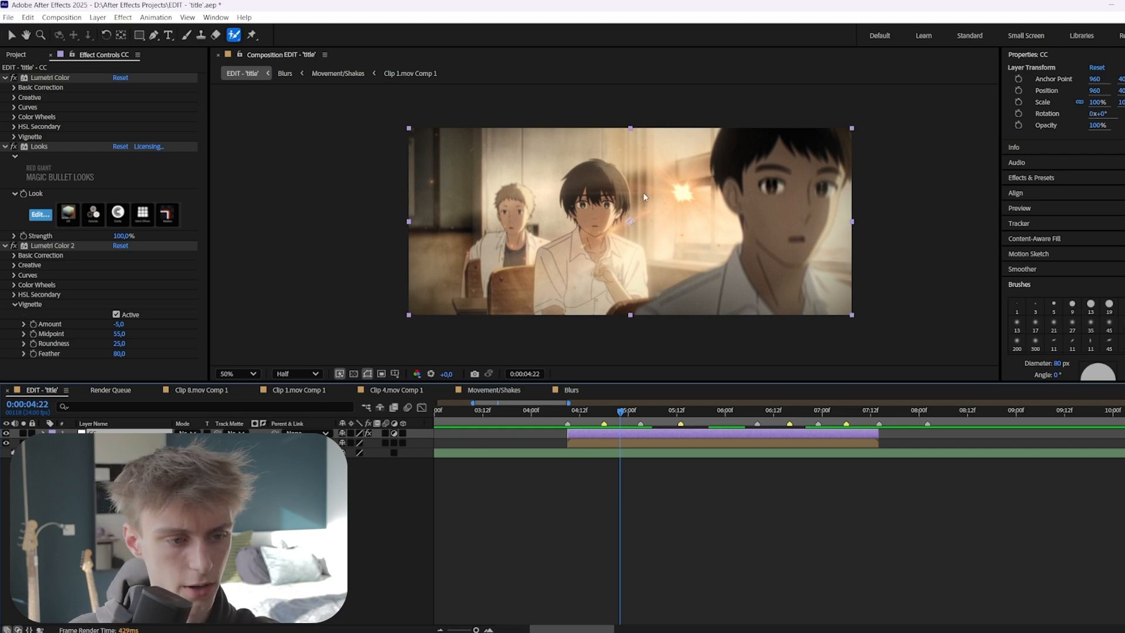
mouse_move(626, 410)
mouse_down()
mouse_move(595, 410)
mouse_move(618, 414)
mouse_up()
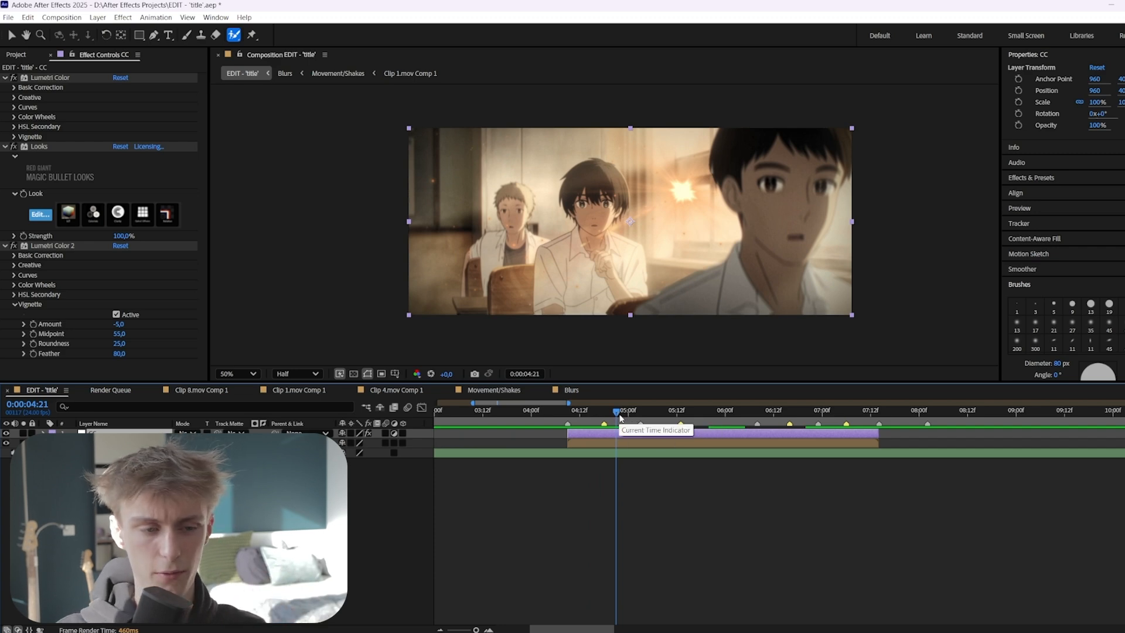
mouse_move(620, 417)
mouse_down()
mouse_move(580, 410)
mouse_move(628, 411)
mouse_up()
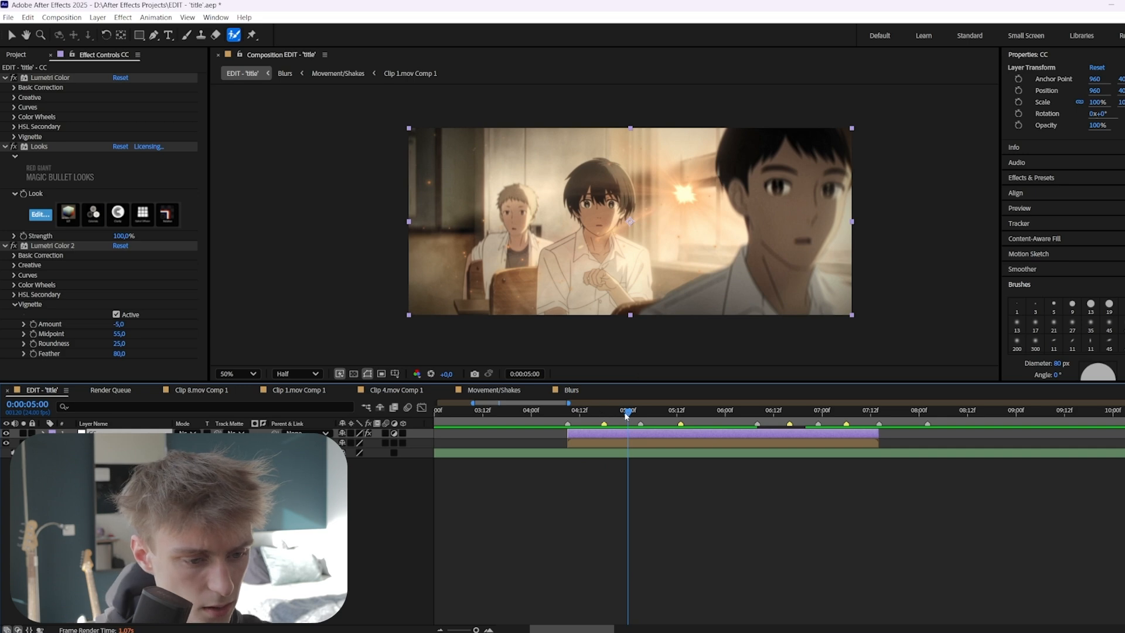
drag(625, 415, 576, 417)
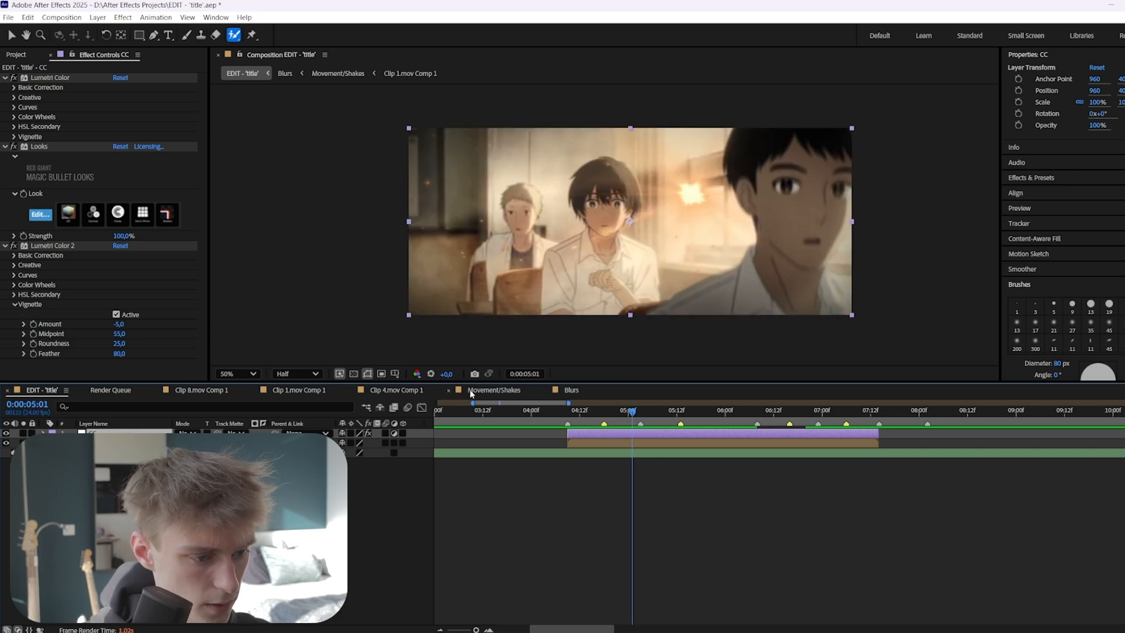
- In Movement/Shakes, keyframe the Particles emitter's Position at 960, 405, 0 on 0:00:04:22 and 427, 405, 0 on 0:00:05:02
click(492, 390)
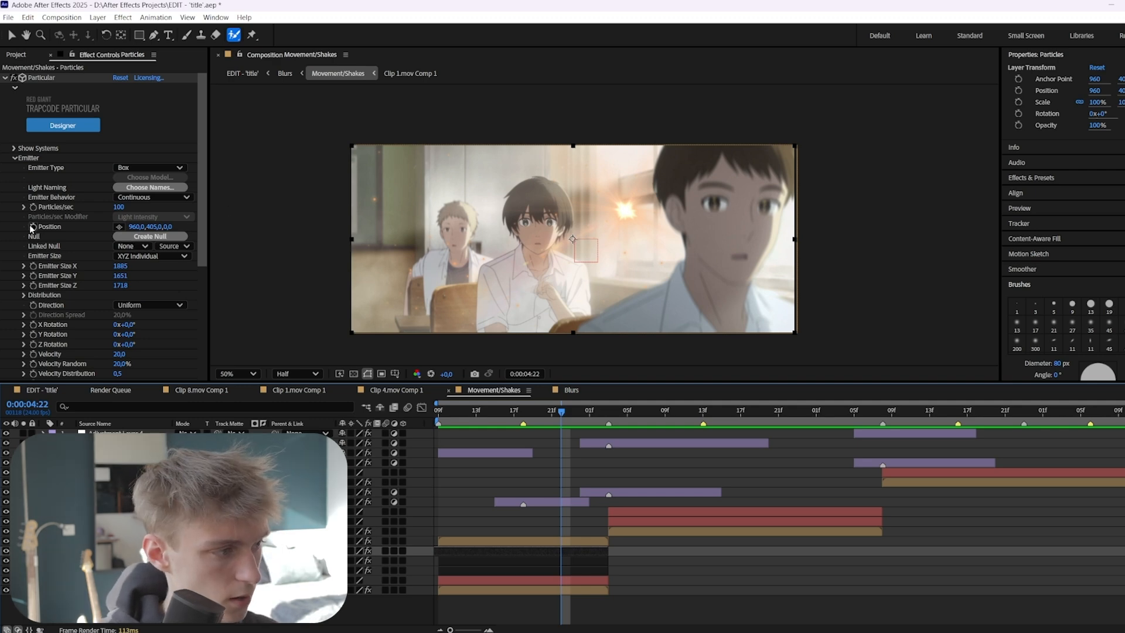
click(53, 226)
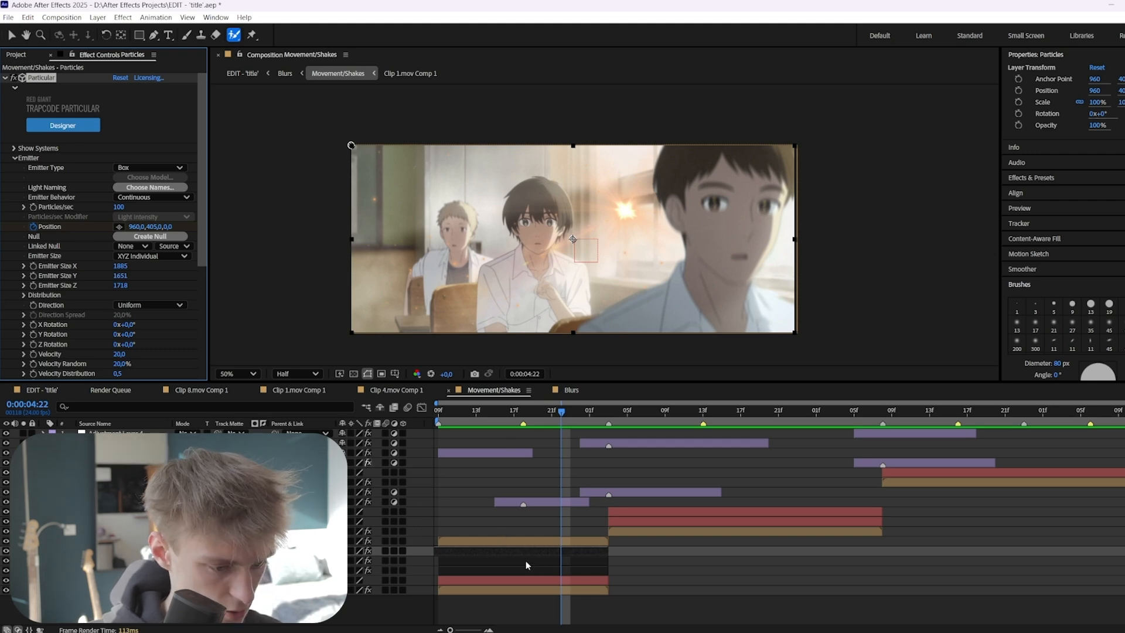
key(u)
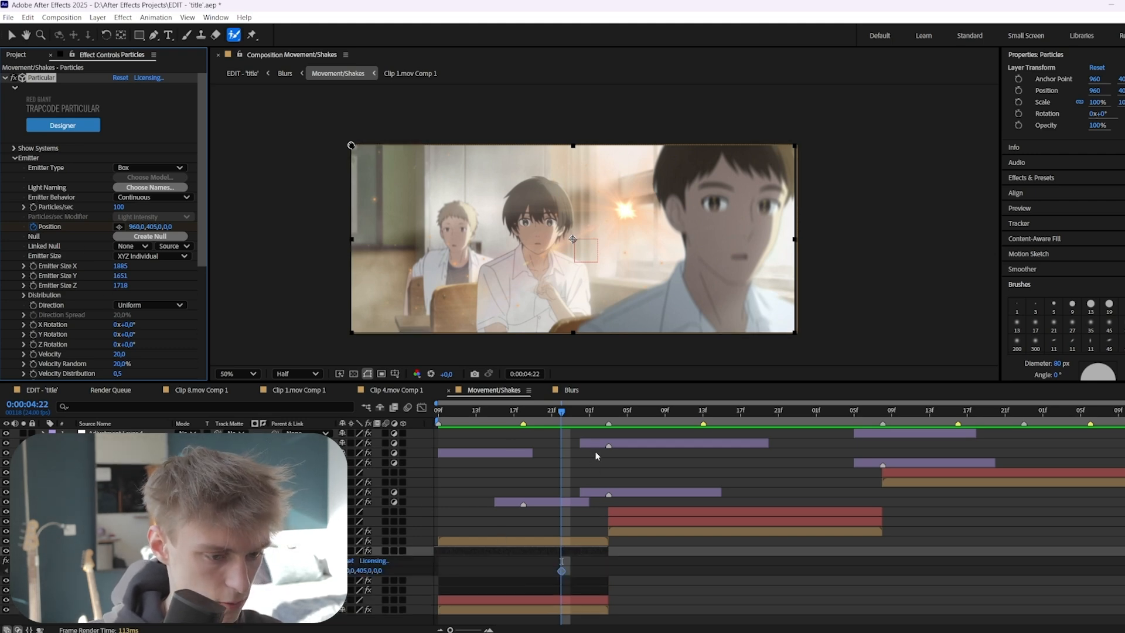
click(599, 415)
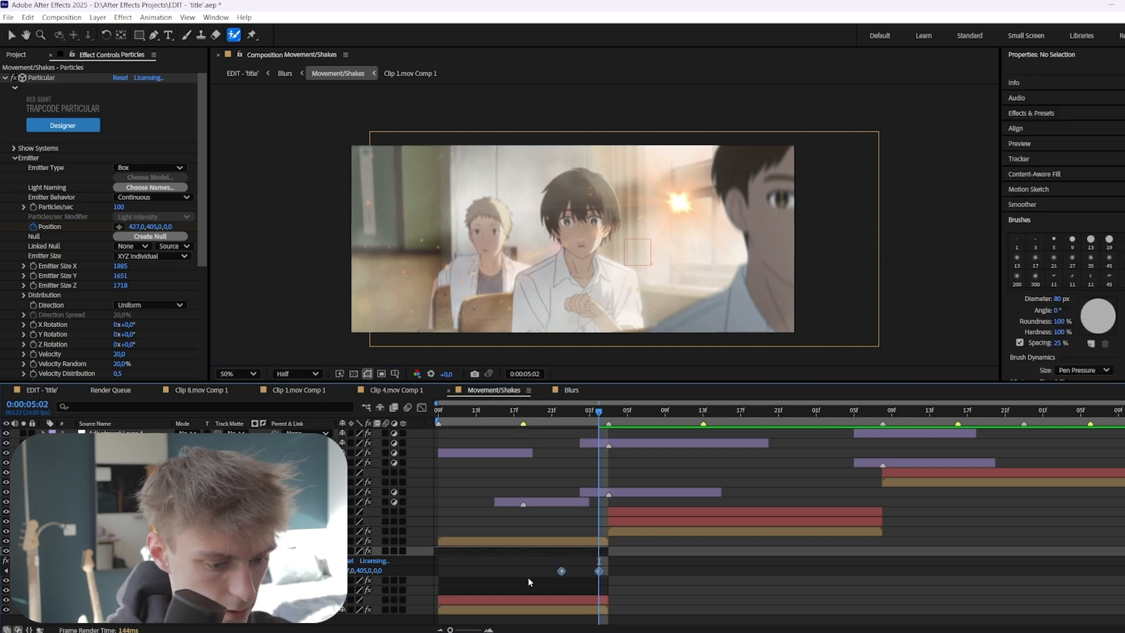
- Easy-ease both emitter Position keyframes and reshape their speed graph so the movement accelerates towards the second keyframe
drag(529, 577, 610, 564)
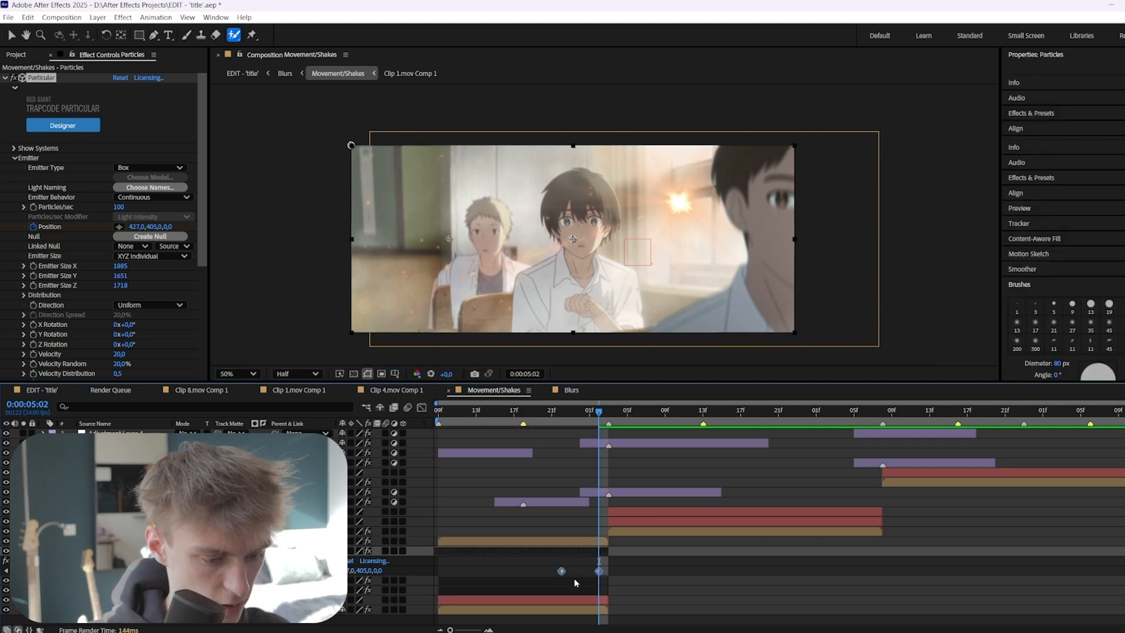
key(F9)
click(571, 564)
key(shift+F3)
right_click(516, 459)
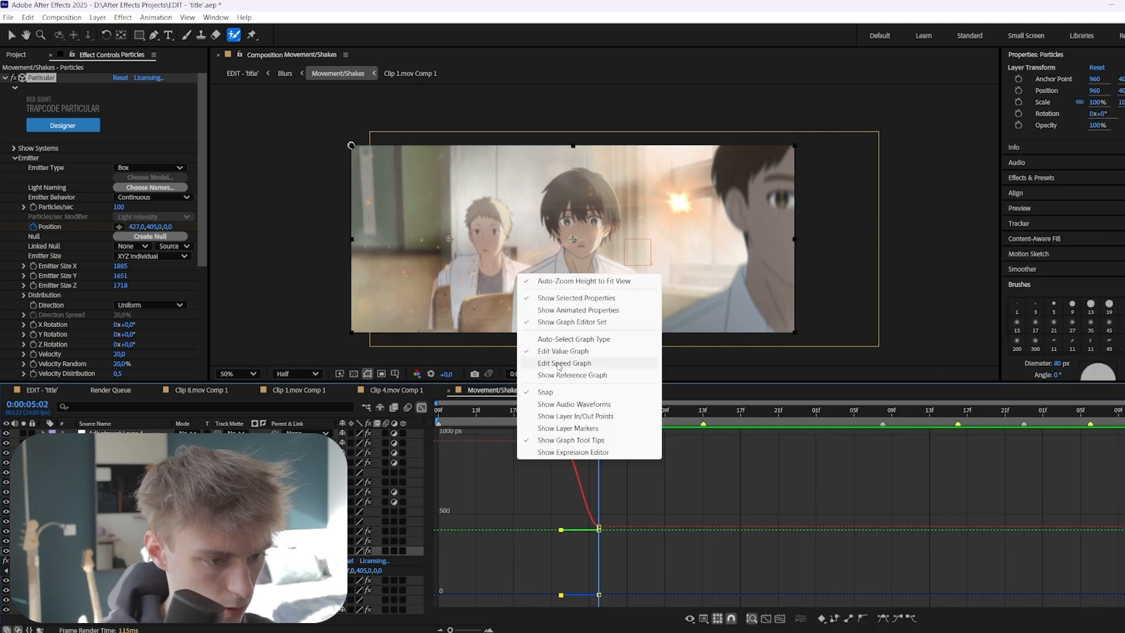
click(564, 362)
drag(540, 555, 578, 597)
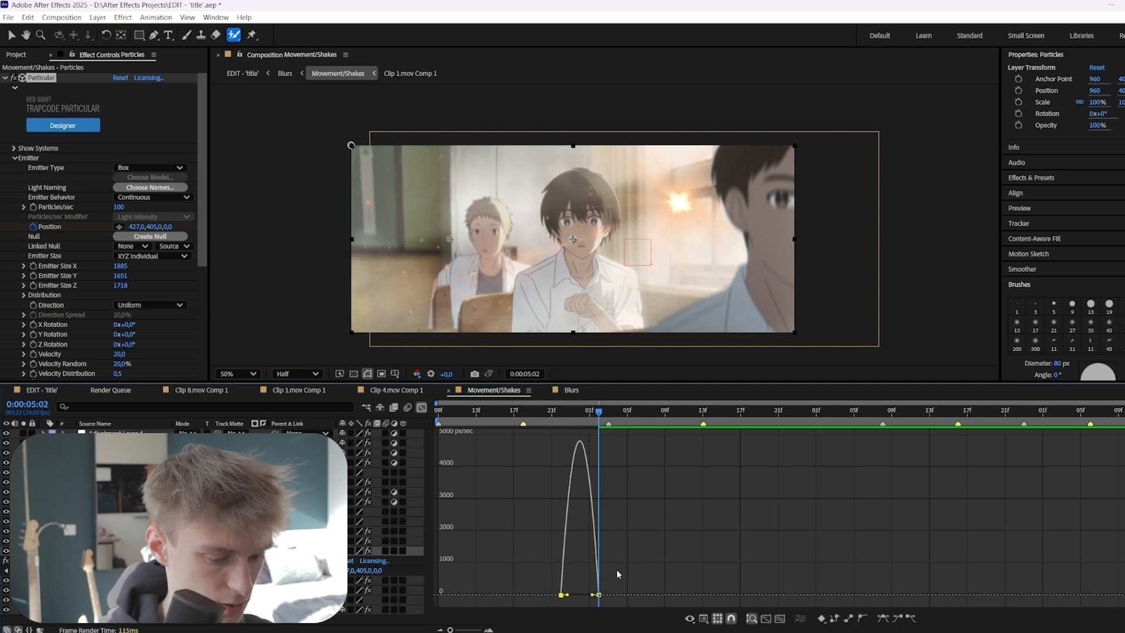
scroll(622, 573, up, 2)
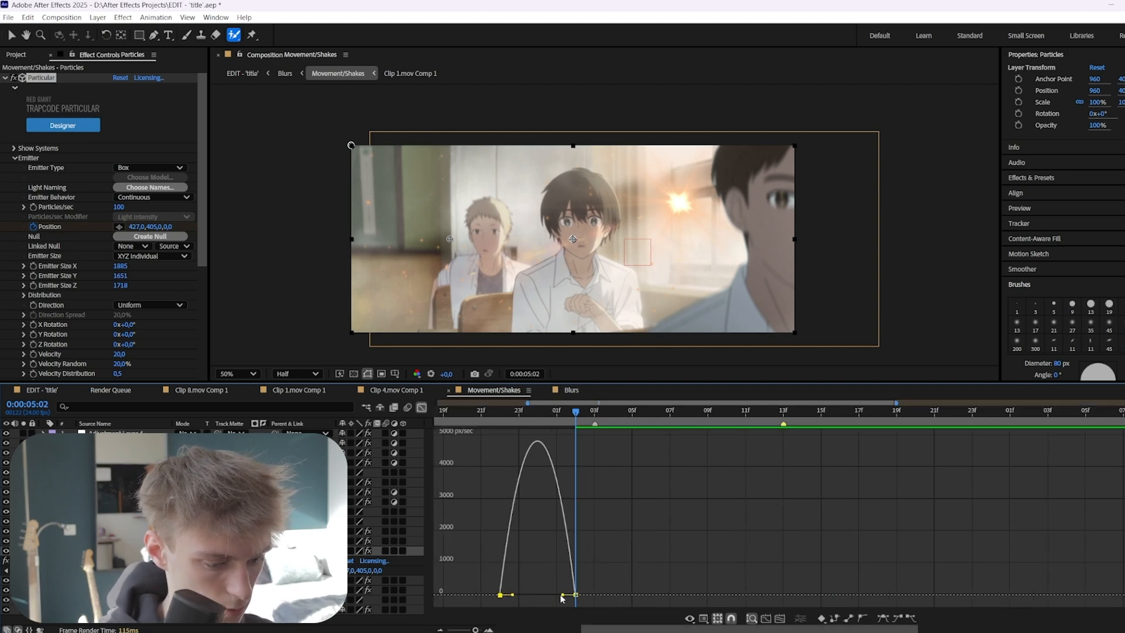
drag(561, 597, 596, 598)
click(421, 407)
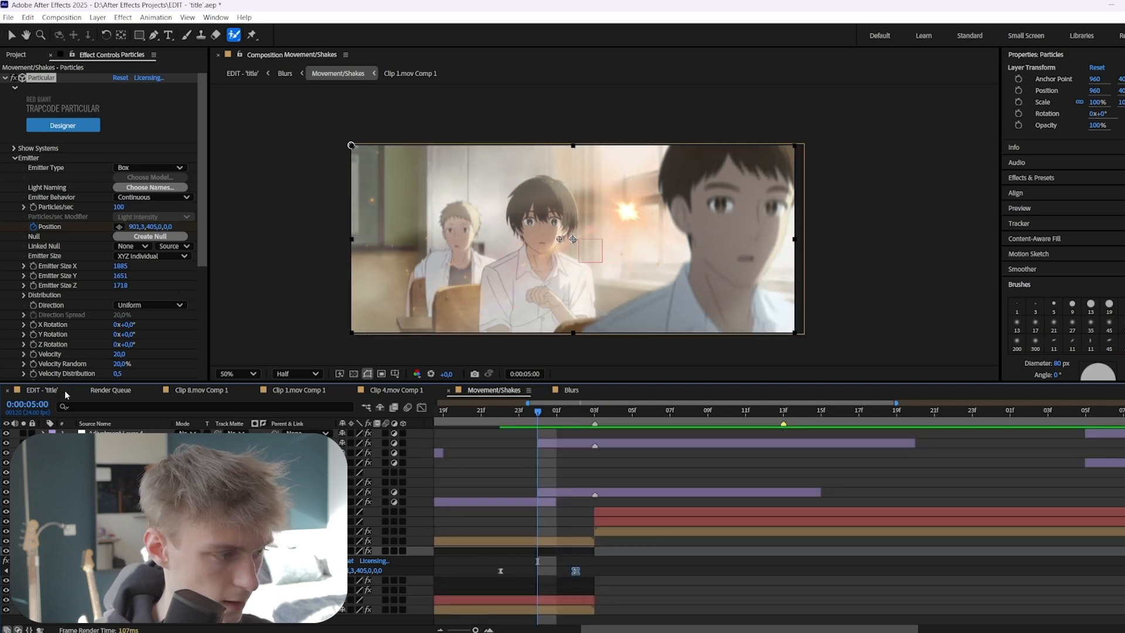
- Review the animated particles in the EDIT - 'title' composition by scrubbing around 0:00:04:16 to 0:00:04:19
click(46, 391)
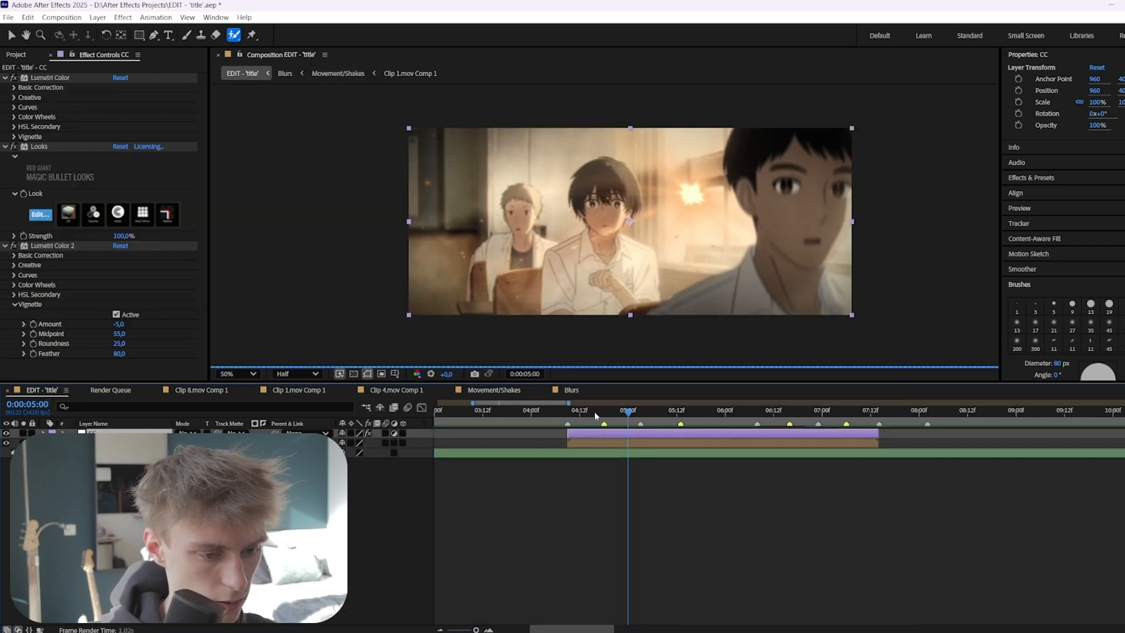
click(595, 411)
mouse_move(596, 411)
mouse_down()
mouse_move(793, 411)
mouse_move(577, 412)
mouse_move(639, 413)
mouse_move(609, 414)
mouse_up()
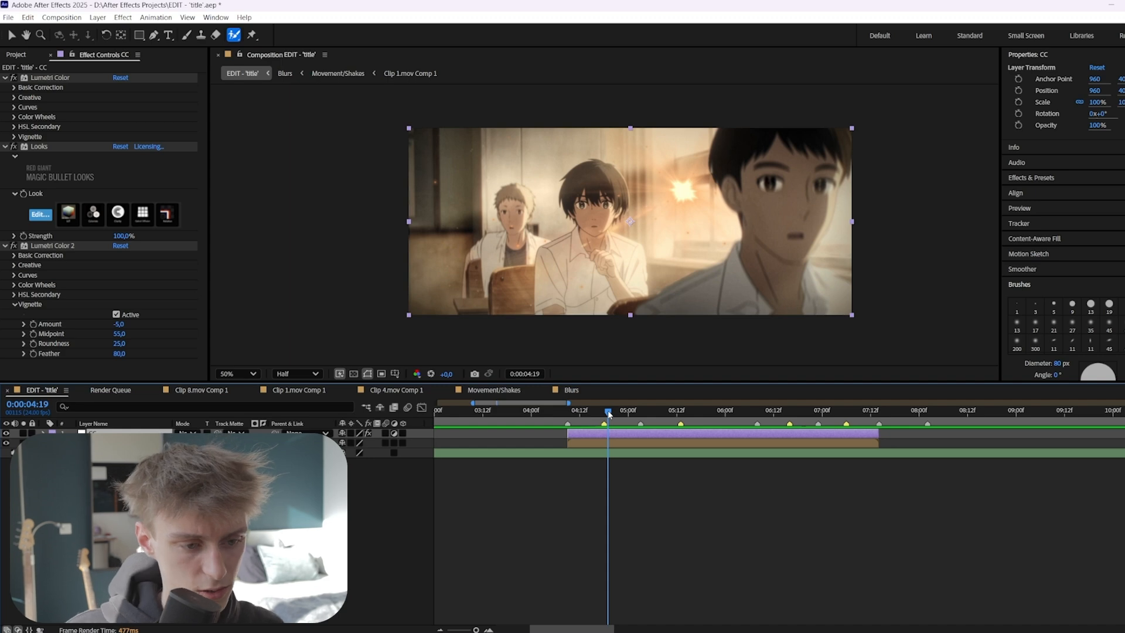
mouse_move(608, 413)
mouse_down()
mouse_move(583, 413)
mouse_move(611, 413)
mouse_up()
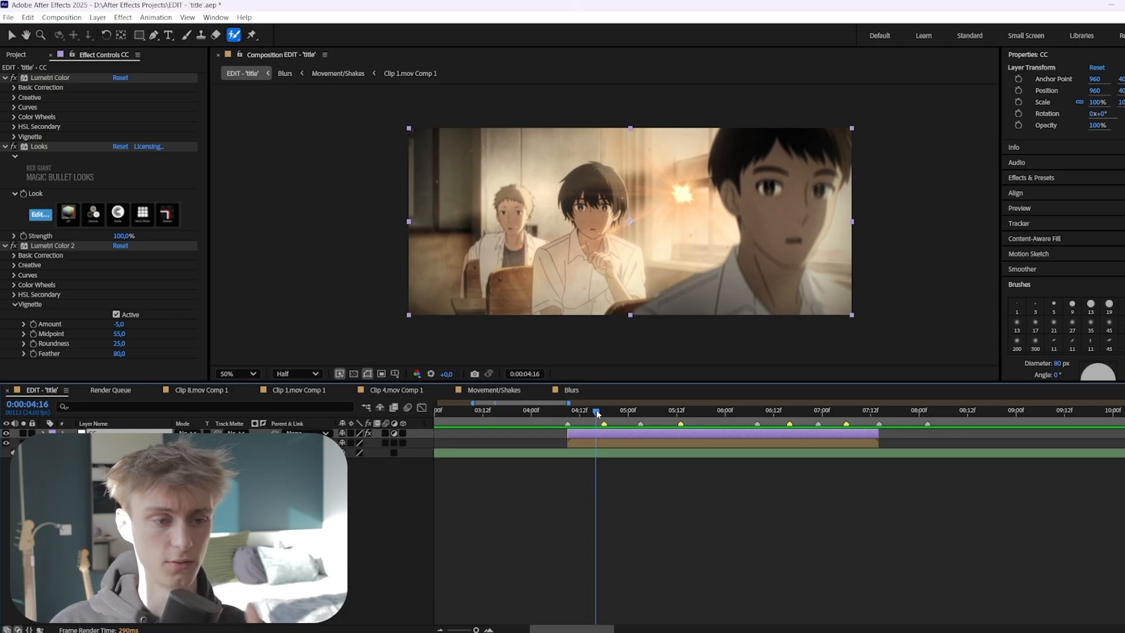